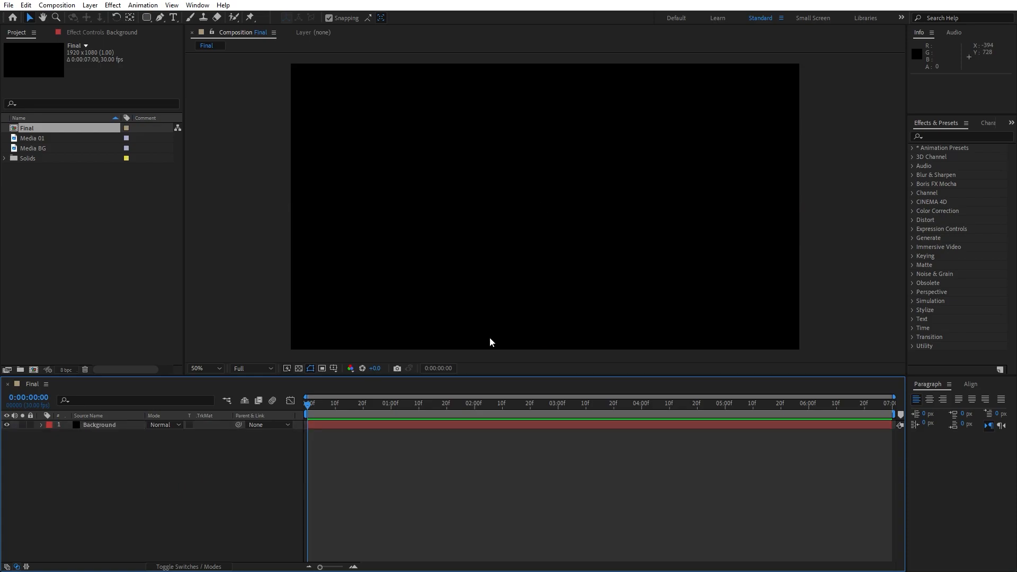
# Find the Fill effect and apply it to the Background layer
pyautogui.click(945, 136)
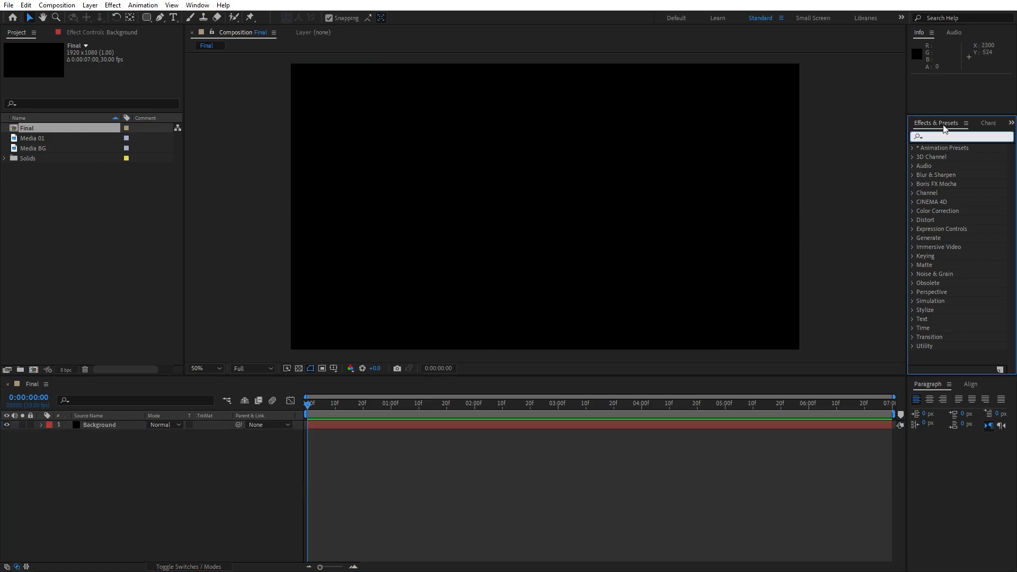
pyautogui.click(198, 5)
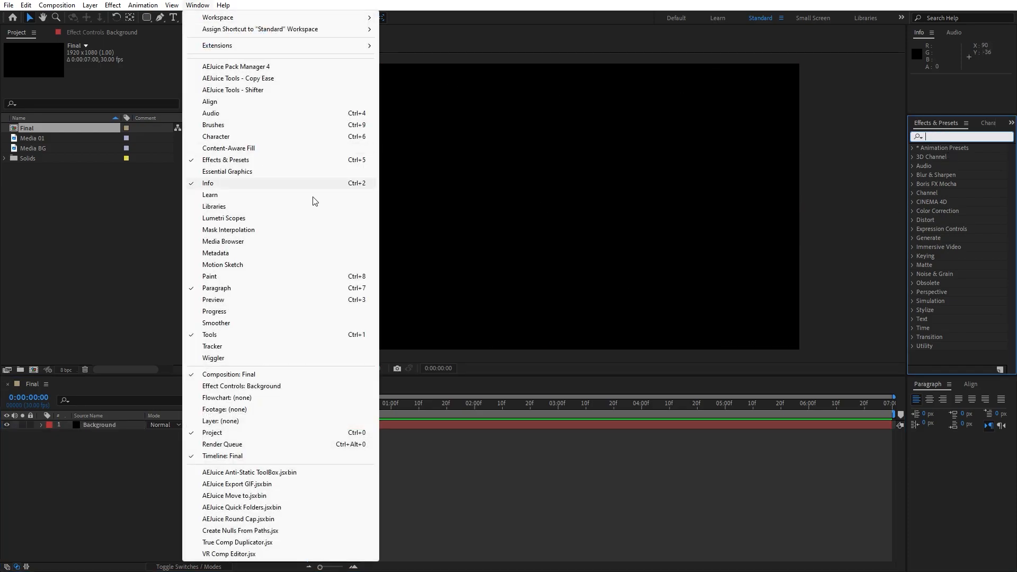
pyautogui.click(940, 136)
pyautogui.write('fill')
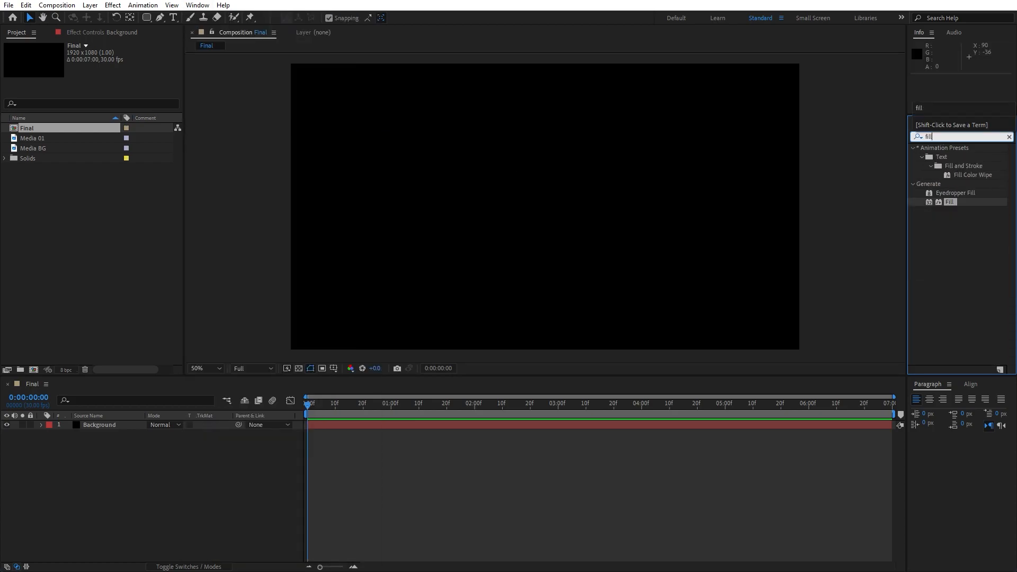
pyautogui.moveTo(951, 201); pyautogui.dragTo(112, 425)
# Set the Background layer's Fill color to dark blue 001A6F and close the effect settings
pyautogui.click(106, 82)
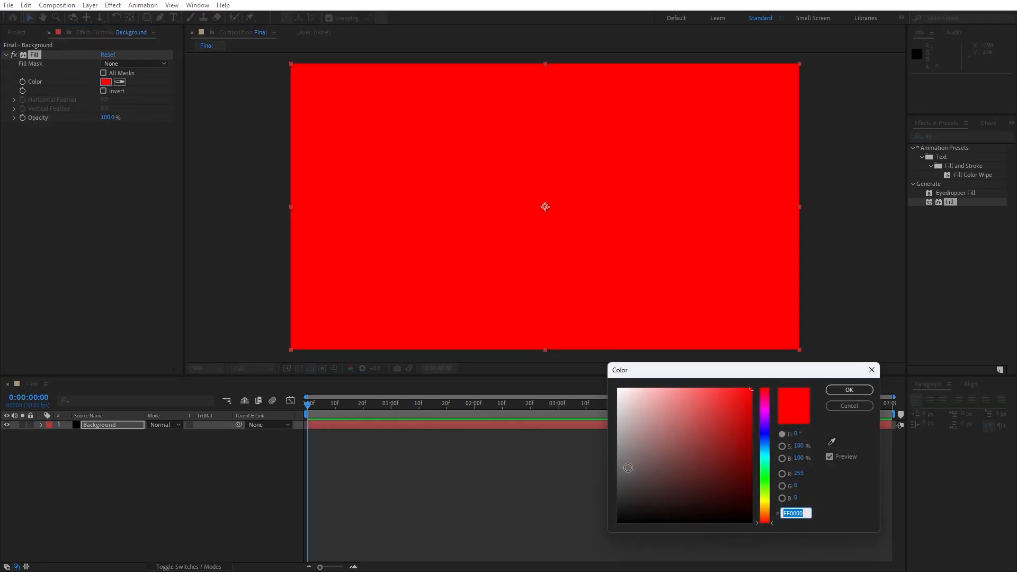
pyautogui.click(766, 442)
pyautogui.moveTo(750, 457); pyautogui.dragTo(753, 465)
pyautogui.click(765, 438)
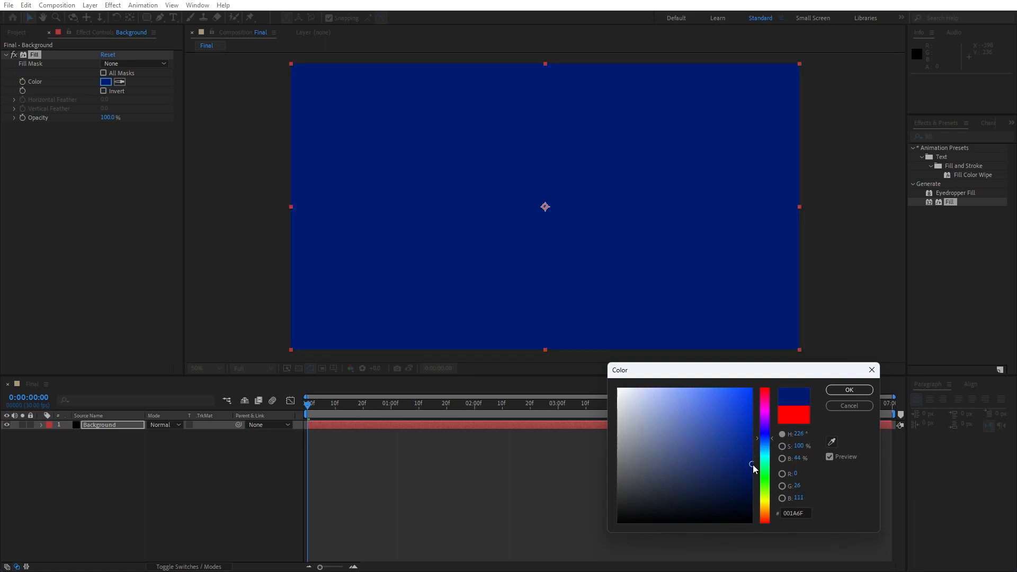
pyautogui.click(850, 391)
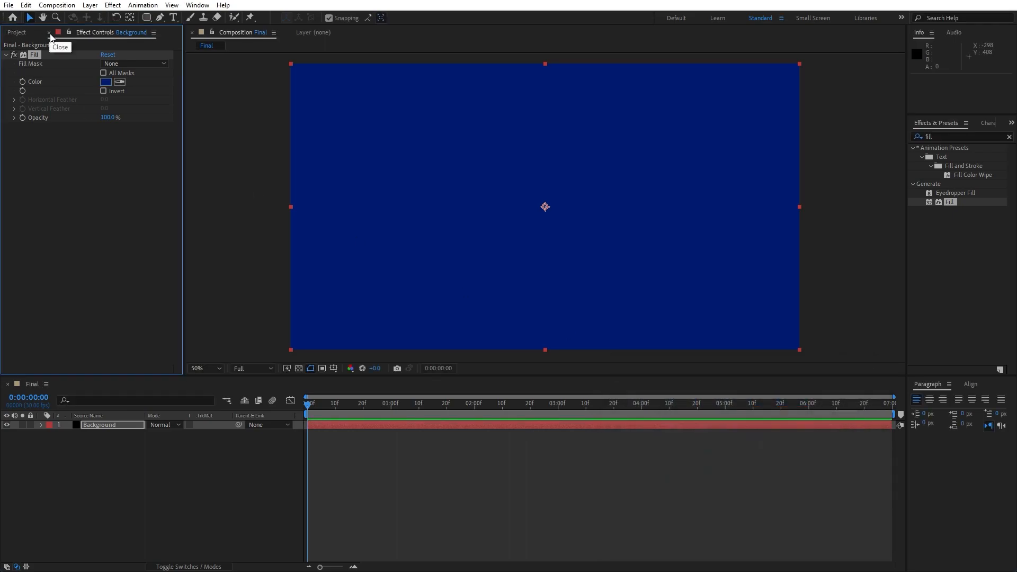
pyautogui.click(48, 32)
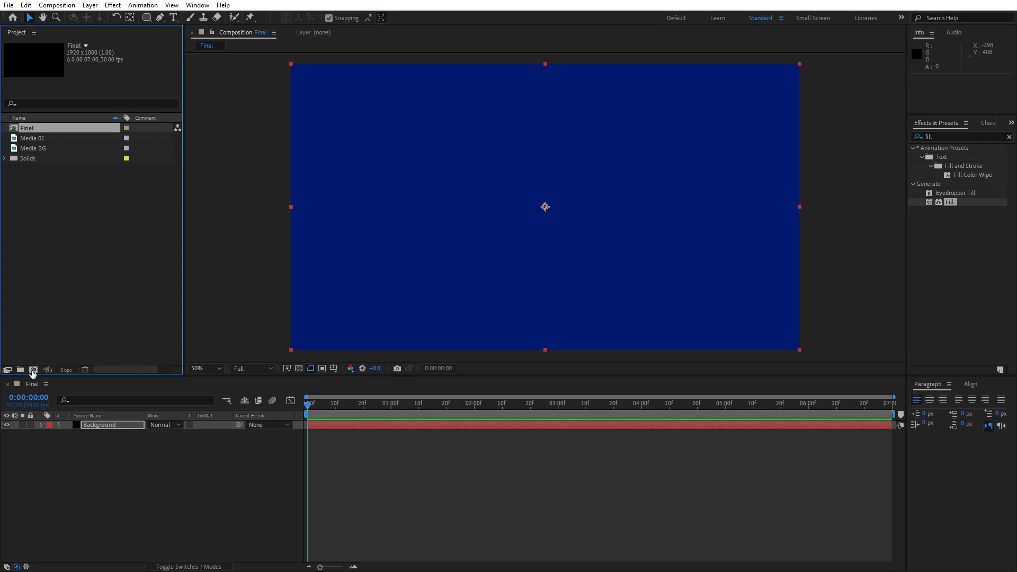
# Create a 1920 x 1080, 30 fps, 7-second composition named "Media BG"
pyautogui.click(33, 370)
pyautogui.write('Media BG')
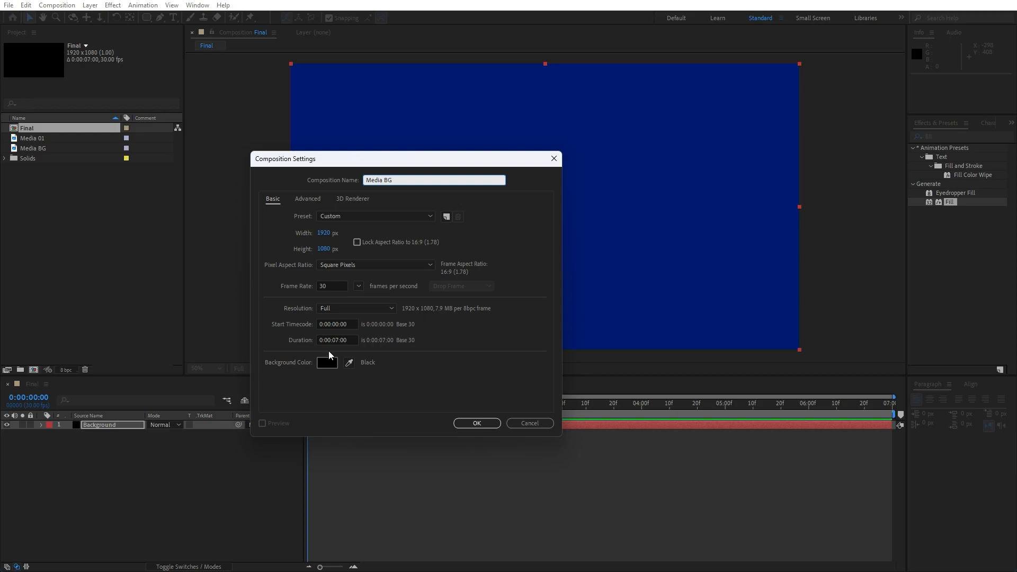
pyautogui.click(477, 424)
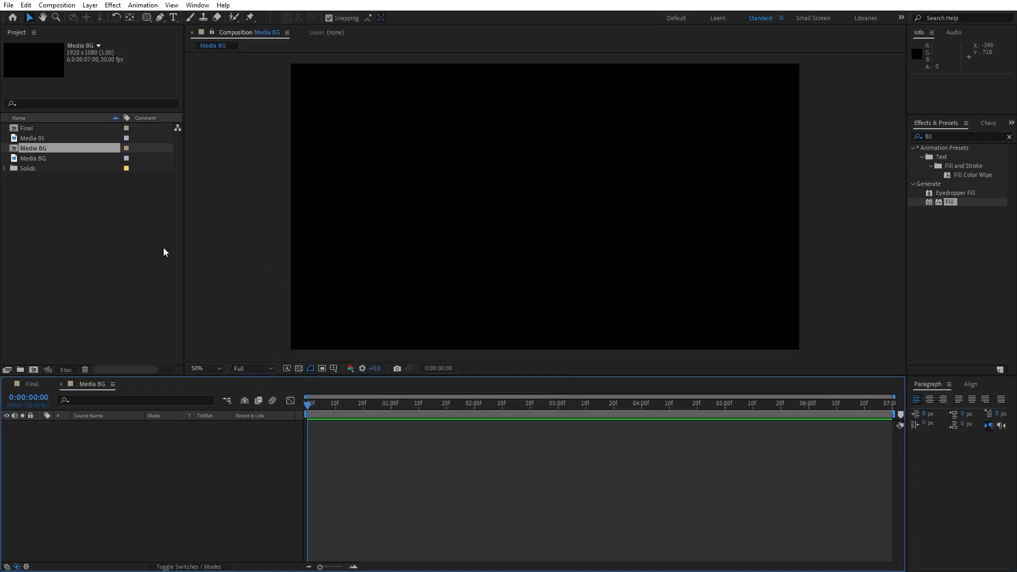
# Add the Media BG image to the Media BG composition and scale it down to 33%
pyautogui.click(47, 159)
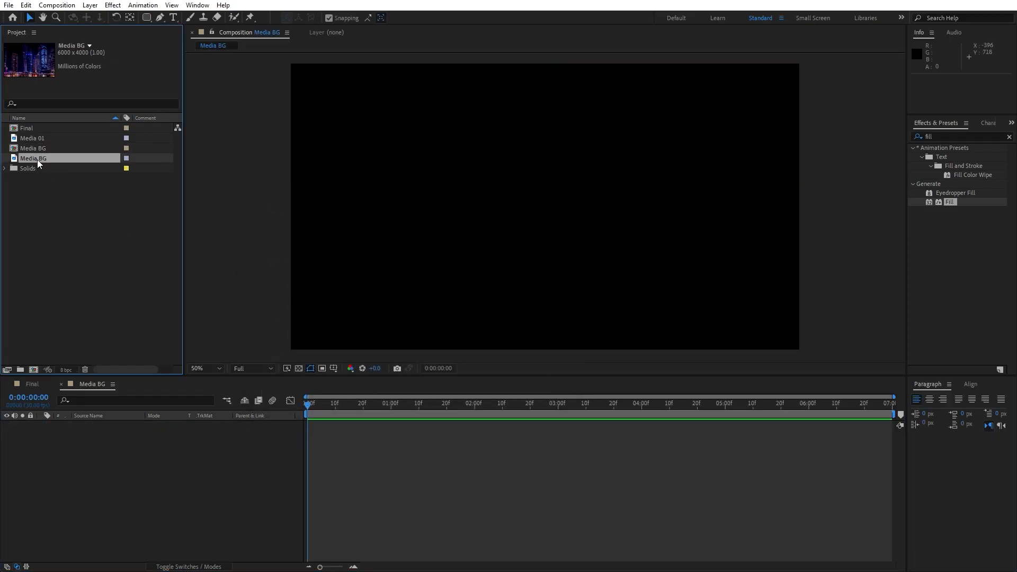
pyautogui.moveTo(35, 159); pyautogui.dragTo(103, 474)
pyautogui.press(',')
pyautogui.press(',')
pyautogui.press(',')
pyautogui.press(',')
pyautogui.press('s')
pyautogui.moveTo(161, 434); pyautogui.dragTo(132, 438)
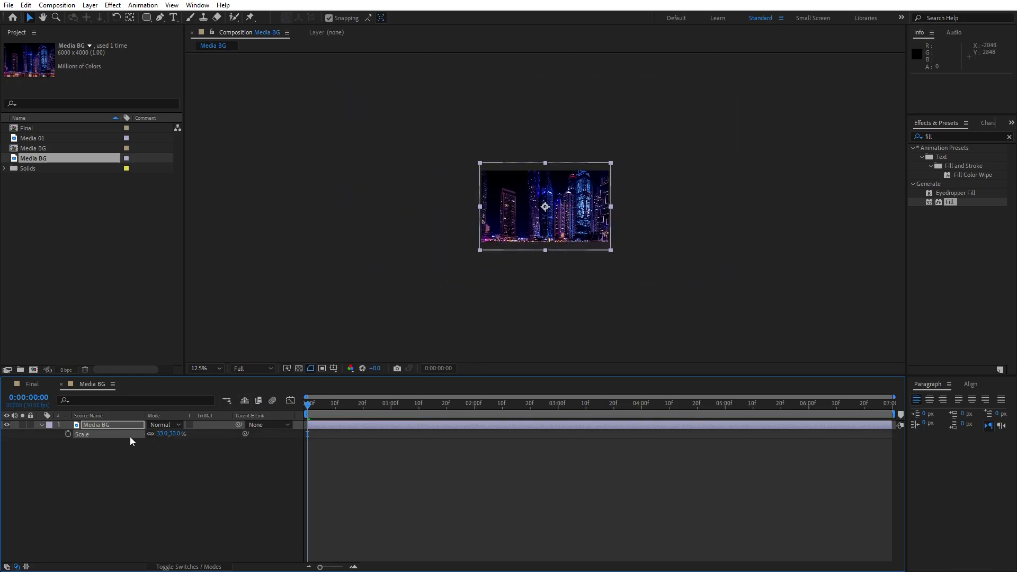
# Nudge the city image layer down to position 960, 552 to adjust its framing
pyautogui.press('.')
pyautogui.click(111, 425)
pyautogui.press('Down')
pyautogui.press('Down')
pyautogui.press('Down')
pyautogui.press('Down')
pyautogui.press('Down')
pyautogui.press('Up')
pyautogui.press('Up')
pyautogui.press('Up')
pyautogui.press('Down')
pyautogui.press('Down')
pyautogui.press('Down')
pyautogui.press('Down')
# Place the Media BG composition in the Final composition above the Background layer
pyautogui.click(35, 385)
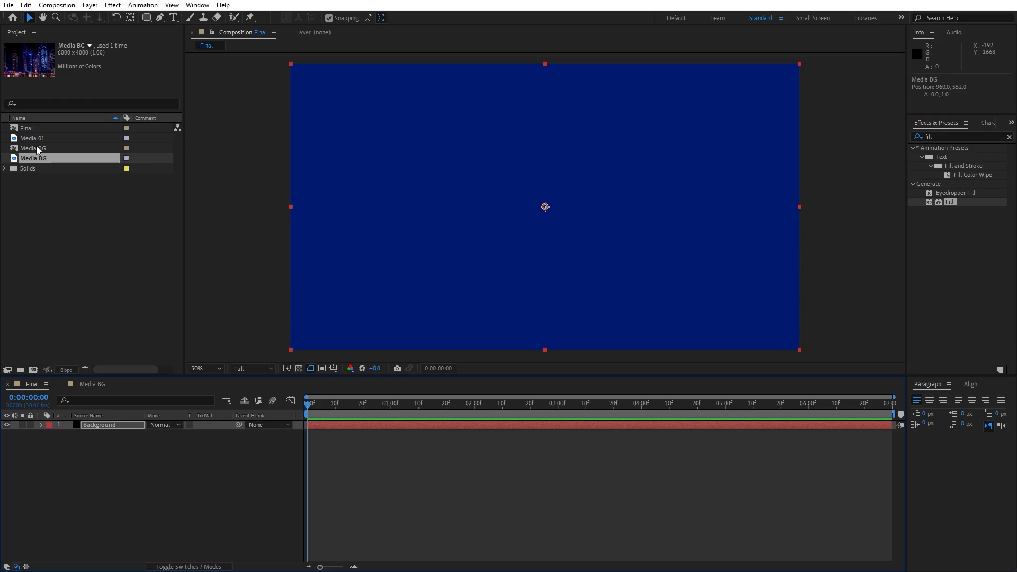
pyautogui.moveTo(34, 148); pyautogui.dragTo(212, 424)
pyautogui.scroll(-2, 529, 237)
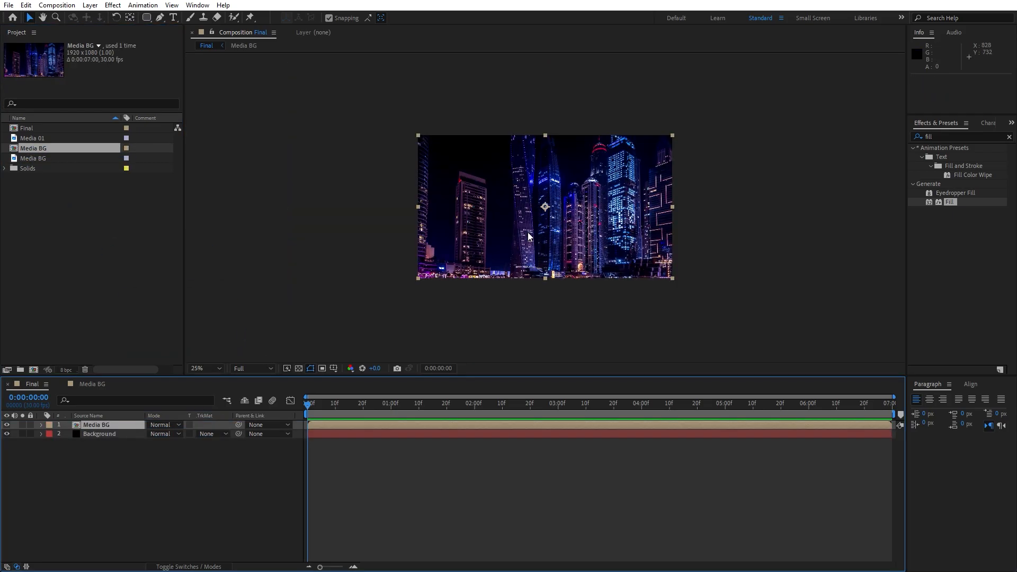
pyautogui.scroll(2, 528, 237)
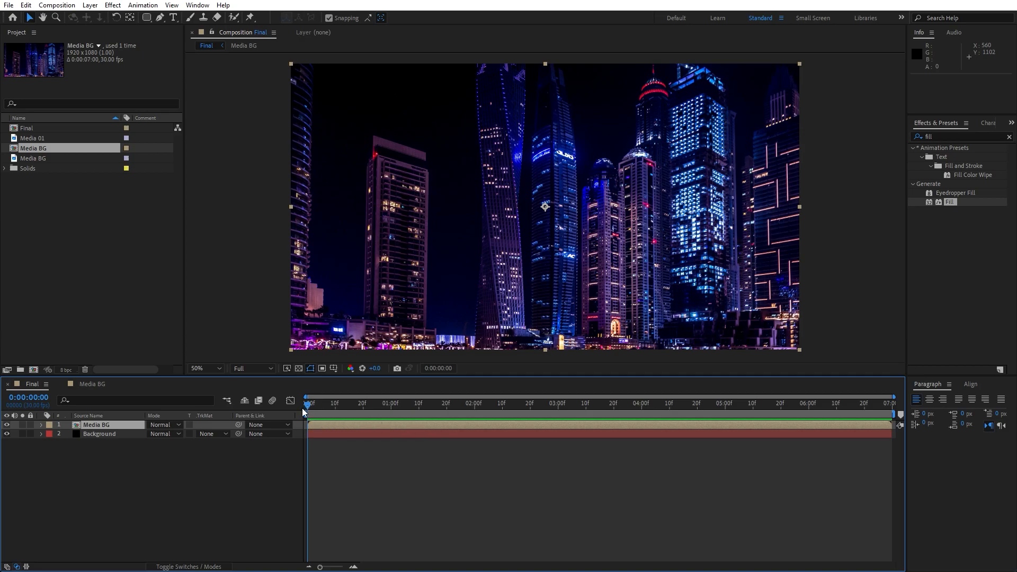
# Set the Media BG layer's Scale to 115% and add a Scale keyframe at the start of the timeline
pyautogui.press('s')
pyautogui.click(159, 433)
pyautogui.write('115')
pyautogui.click(143, 483)
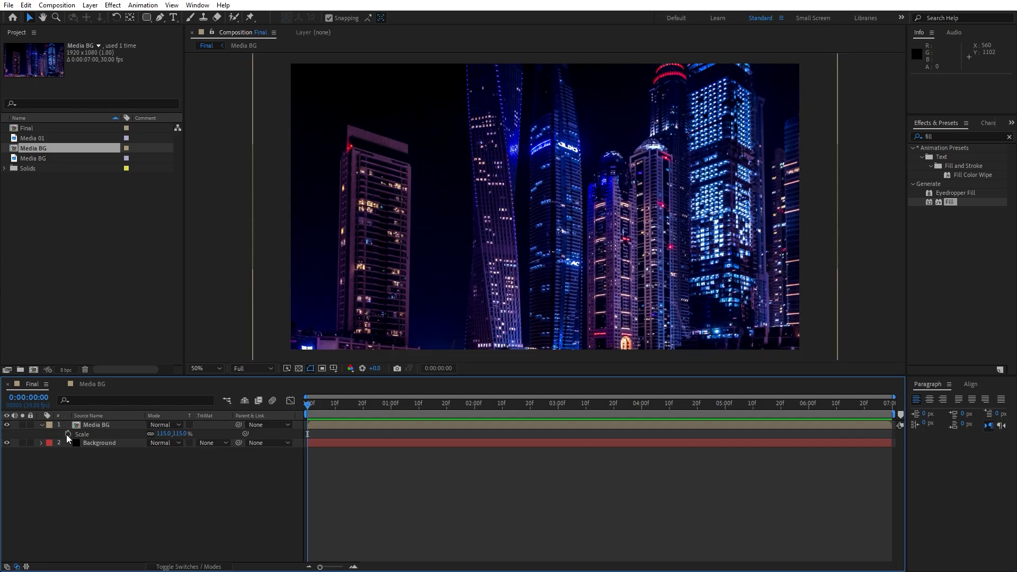
pyautogui.click(68, 435)
# Keyframe the Media BG layer's Scale at 100% at 0:00:06:29 and scrub through the zoom-out to check it
pyautogui.moveTo(309, 406); pyautogui.dragTo(894, 415)
pyautogui.click(164, 434)
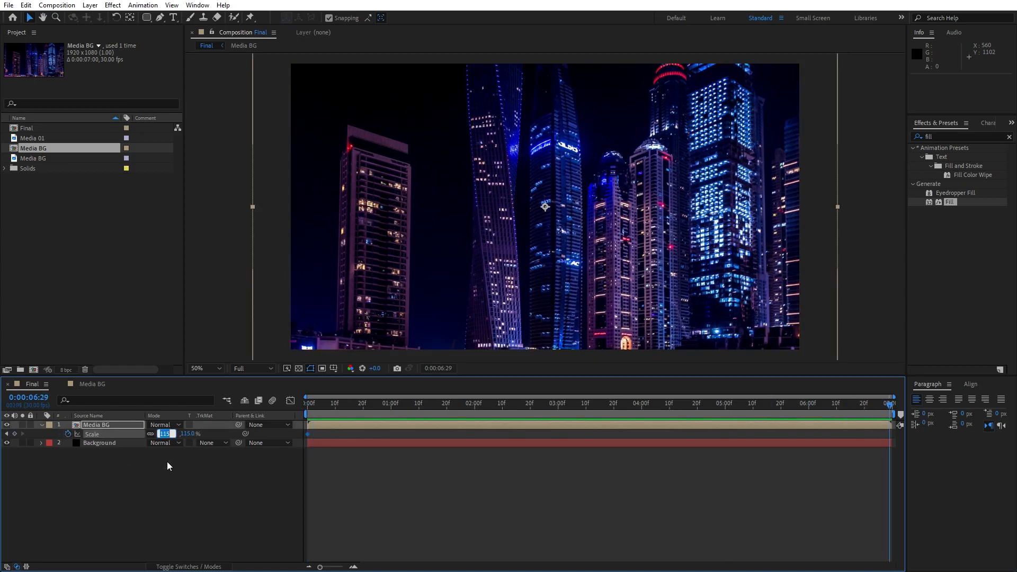
pyautogui.write('100')
pyautogui.press('Return')
pyautogui.moveTo(319, 408); pyautogui.dragTo(686, 412)
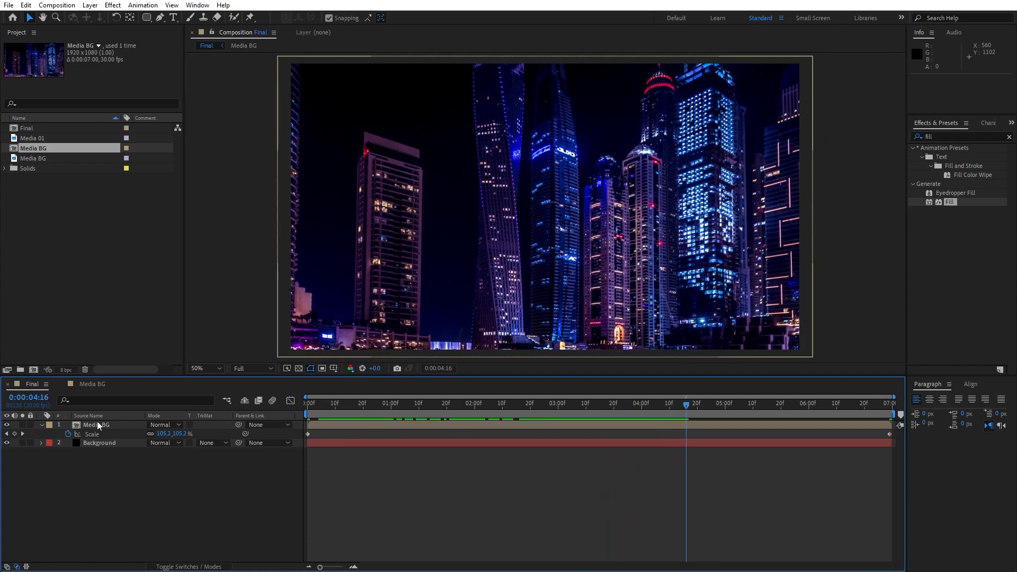
pyautogui.click(41, 426)
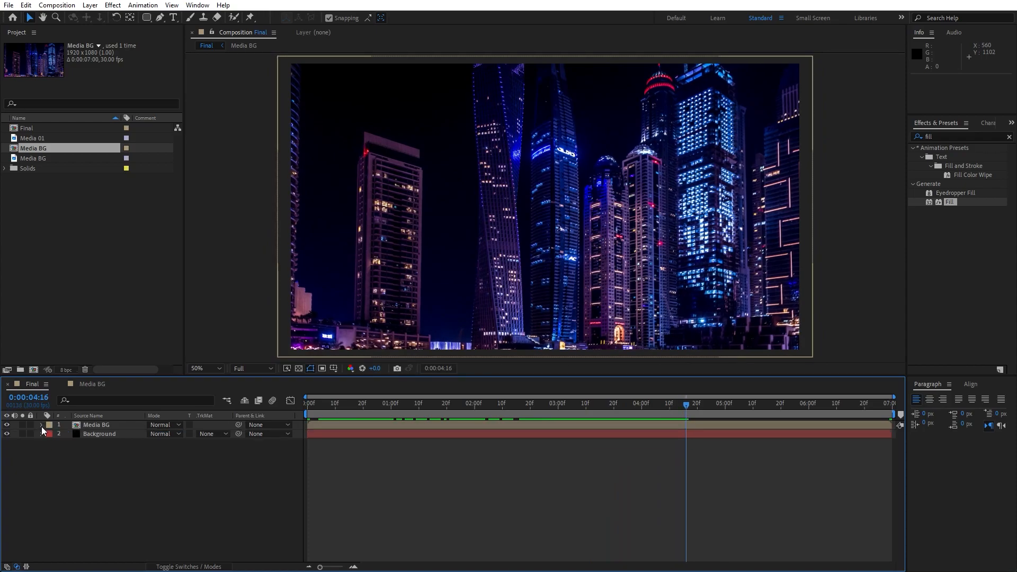
# Create a new solid named "Matte" sized 3840 x 2160 px in the Final composition
pyautogui.rightClick(137, 492)
pyautogui.moveTo(266, 370)
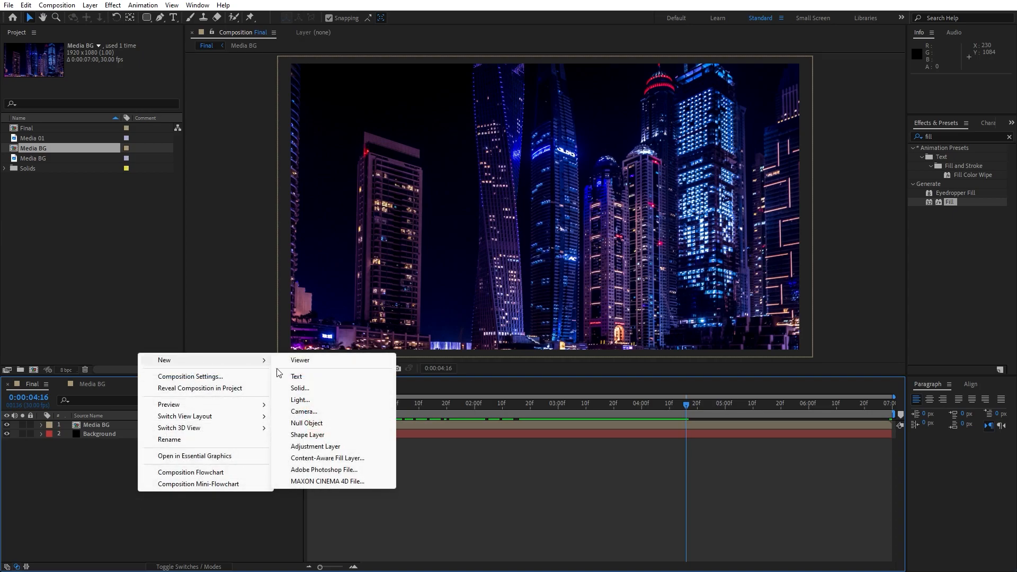
pyautogui.click(301, 388)
pyautogui.write('Matte')
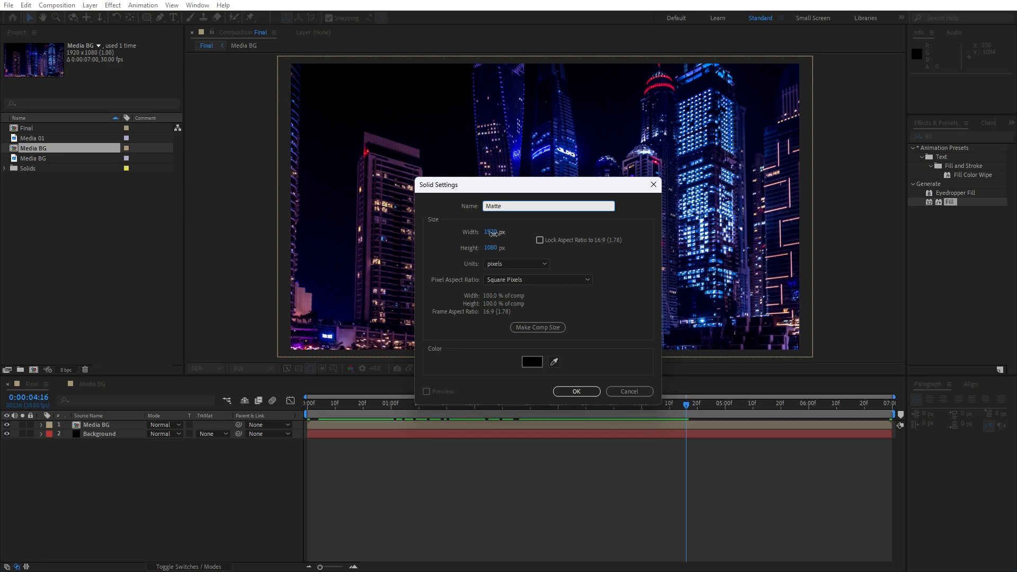
pyautogui.press('Tab')
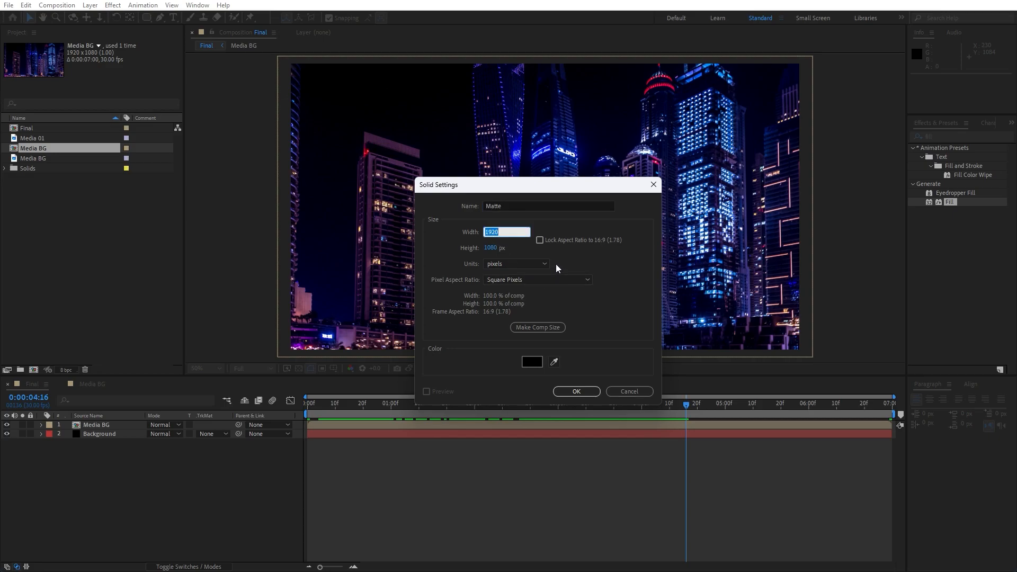
pyautogui.write('3840')
pyautogui.click(493, 248)
pyautogui.write('2160')
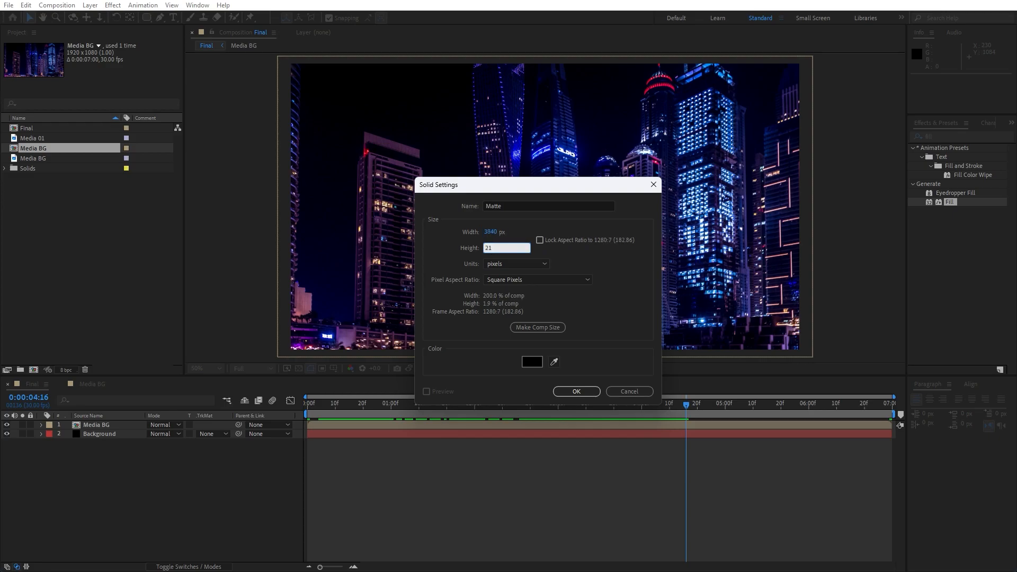
pyautogui.click(578, 391)
# Draw a centered circular mask on the Matte solid with the Ellipse Tool, large enough to enclose the whole frame
pyautogui.press(',')
pyautogui.press(',')
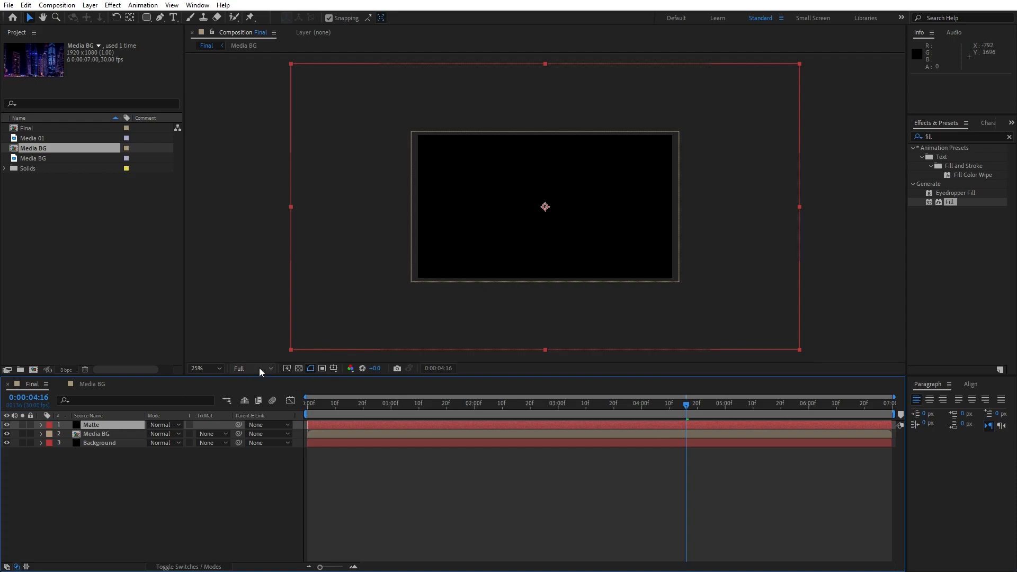
pyautogui.click(94, 426)
pyautogui.click(148, 18)
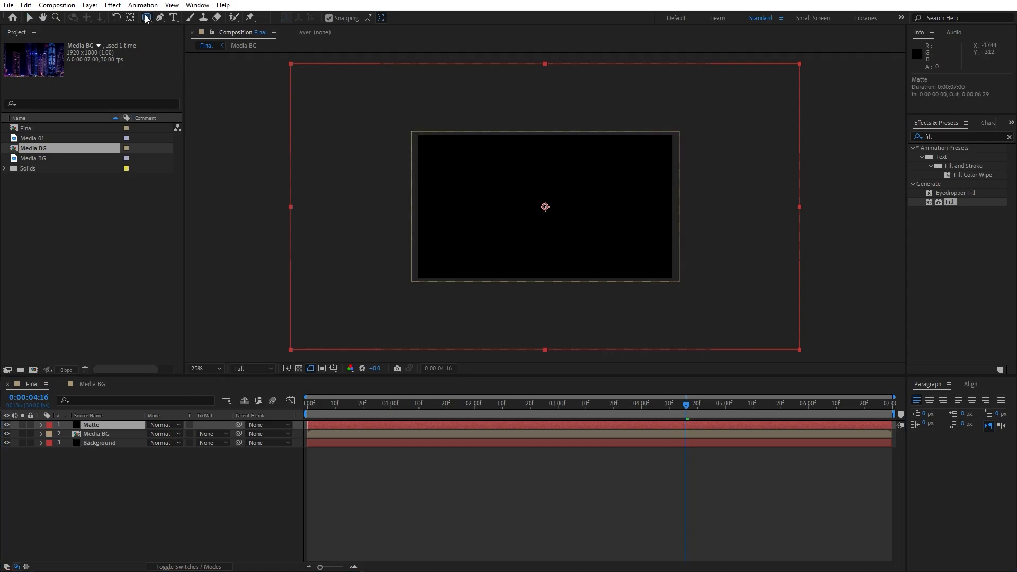
pyautogui.click(147, 18)
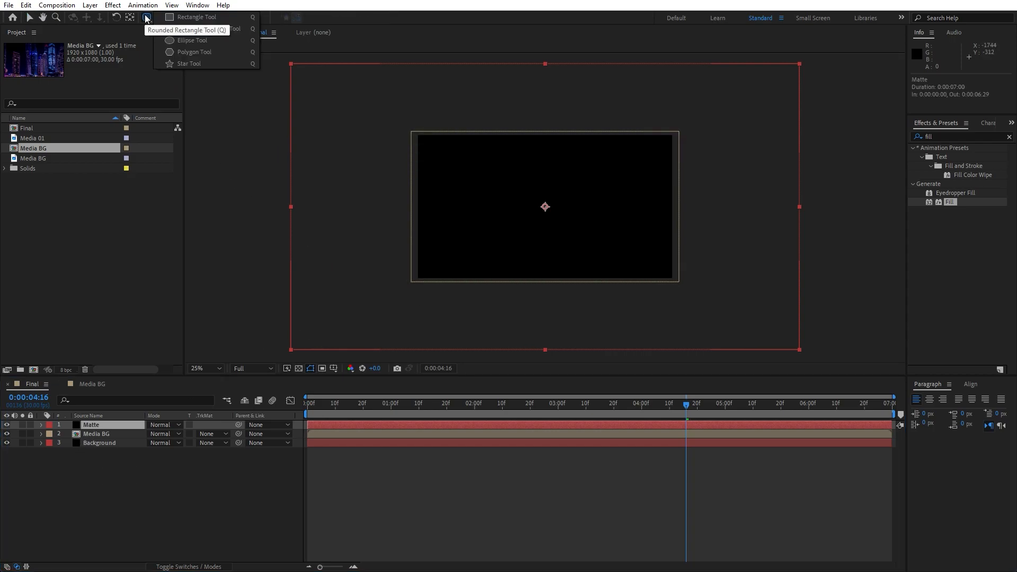
pyautogui.click(212, 41)
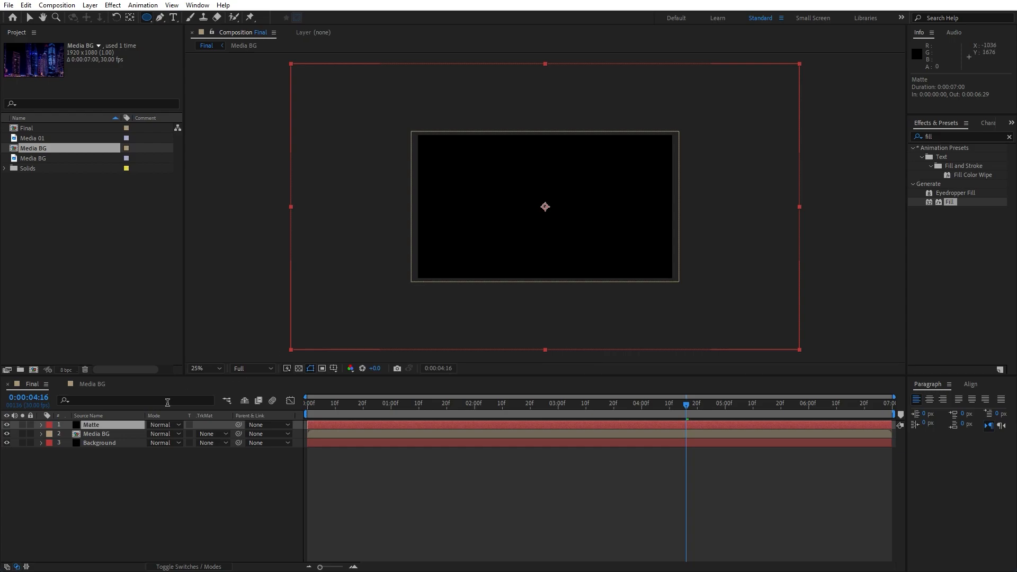
pyautogui.moveTo(89, 426); pyautogui.dragTo(637, 349)
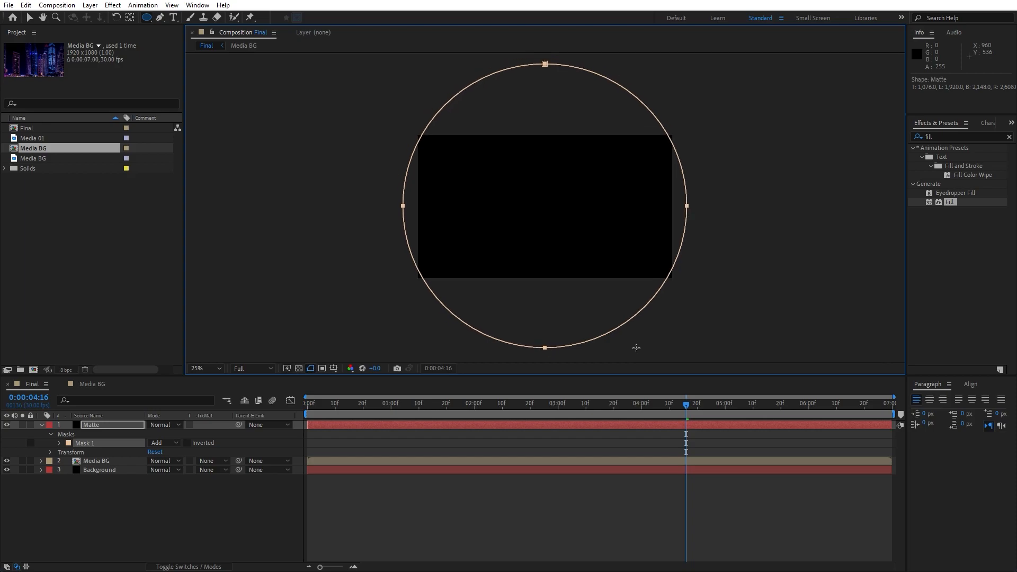
pyautogui.moveTo(637, 350); pyautogui.dragTo(644, 364)
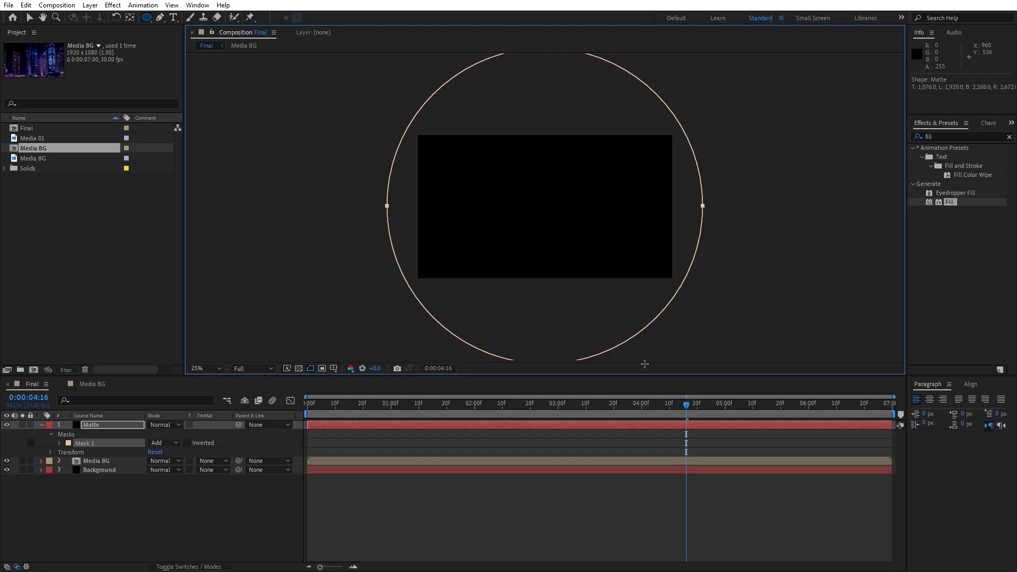
pyautogui.click(160, 501)
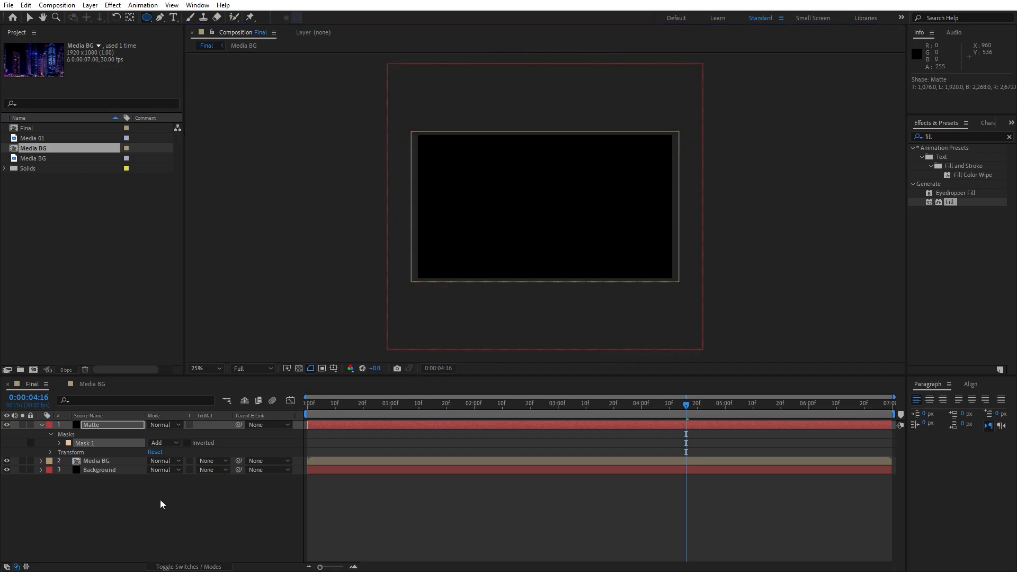
# Move the Matte layer's anchor point from its center to the bottom point of the circular mask
pyautogui.click(91, 426)
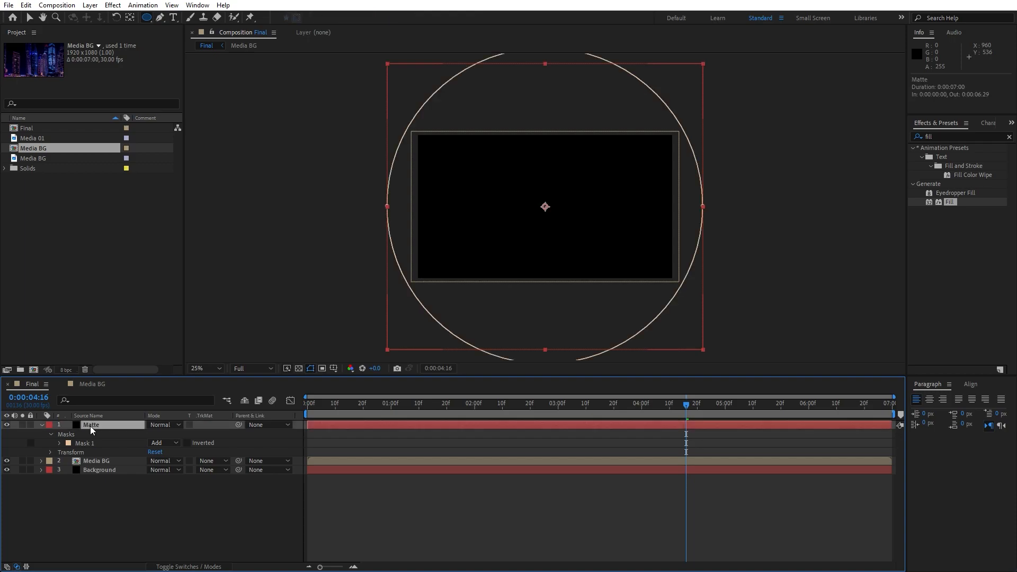
pyautogui.click(129, 18)
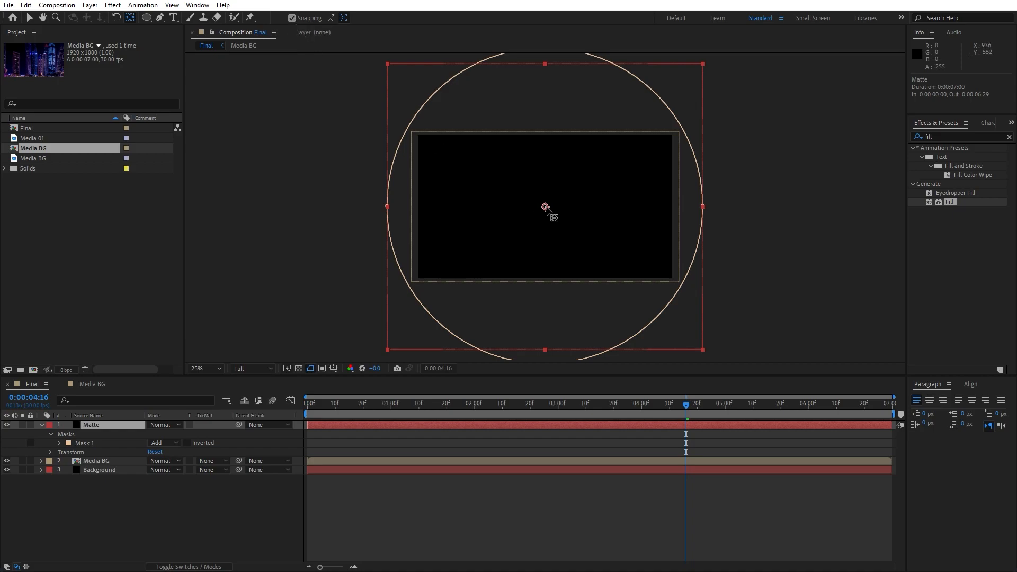
pyautogui.moveTo(546, 212); pyautogui.dragTo(547, 358)
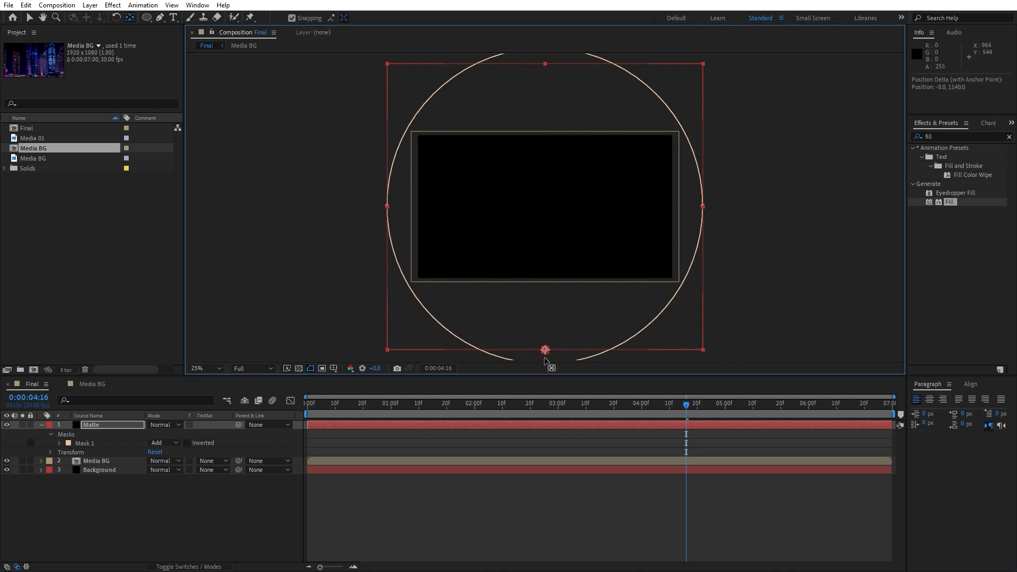
pyautogui.press(',')
pyautogui.moveTo(546, 281); pyautogui.dragTo(547, 289)
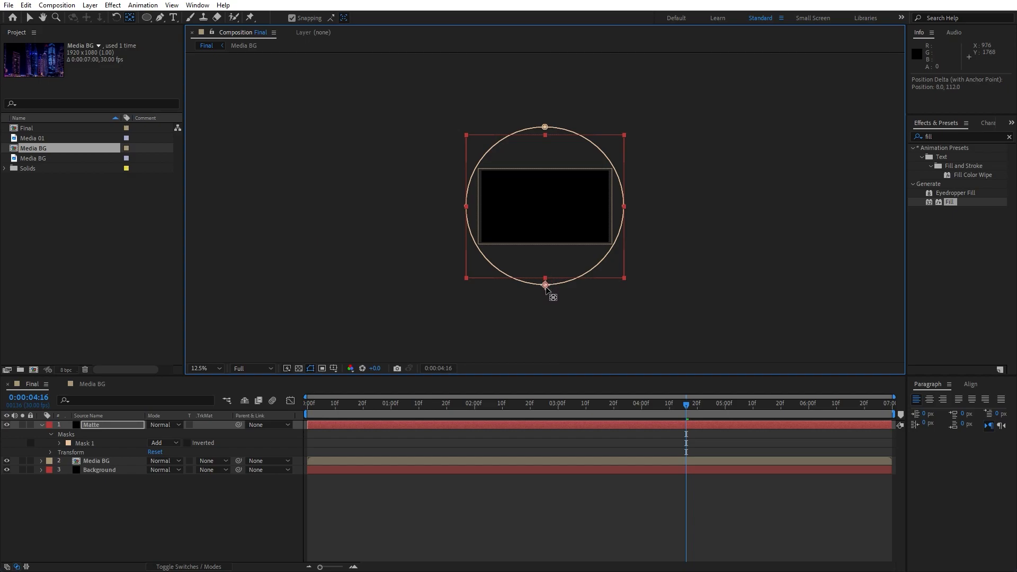
# Add a Rotation keyframe to the Matte layer at 0:00:02:10
pyautogui.moveTo(453, 403); pyautogui.dragTo(501, 409)
pyautogui.click(116, 426)
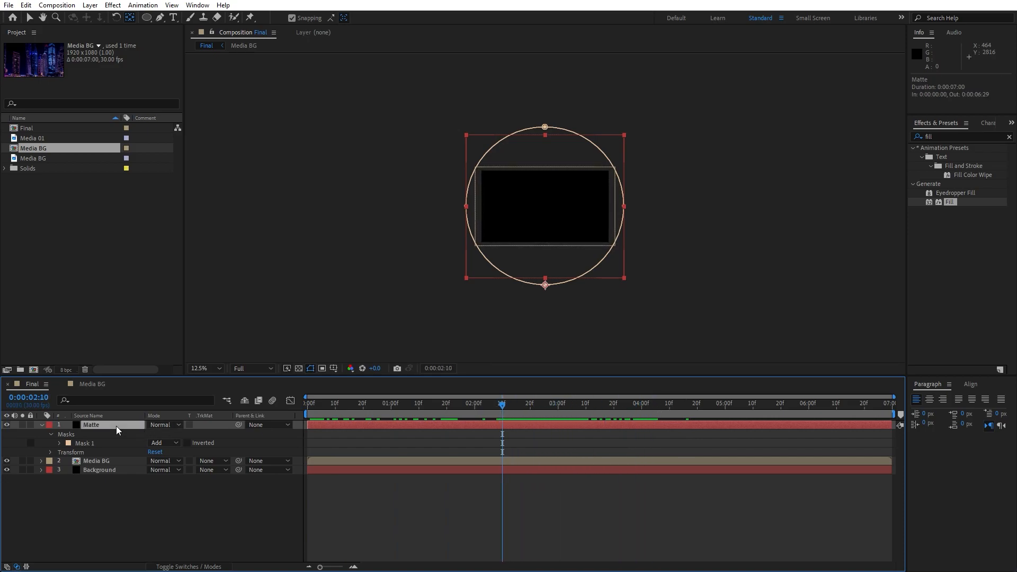
pyautogui.press('r')
pyautogui.click(67, 434)
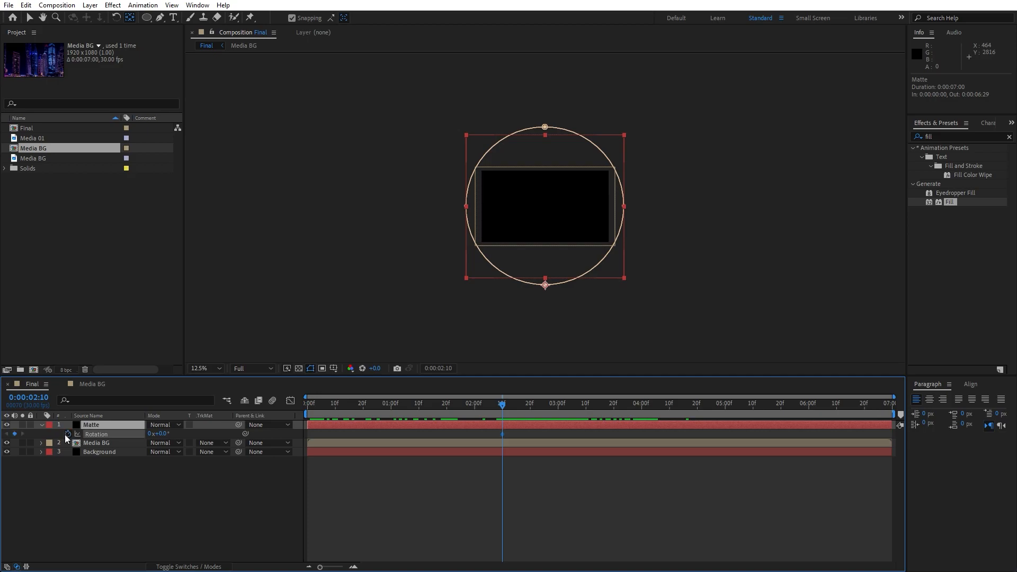
# Add a Rotation keyframe of 160° to the Matte layer at 0:00:00:00 and scrub forward to check the motion
pyautogui.moveTo(501, 408); pyautogui.dragTo(297, 412)
pyautogui.click(163, 433)
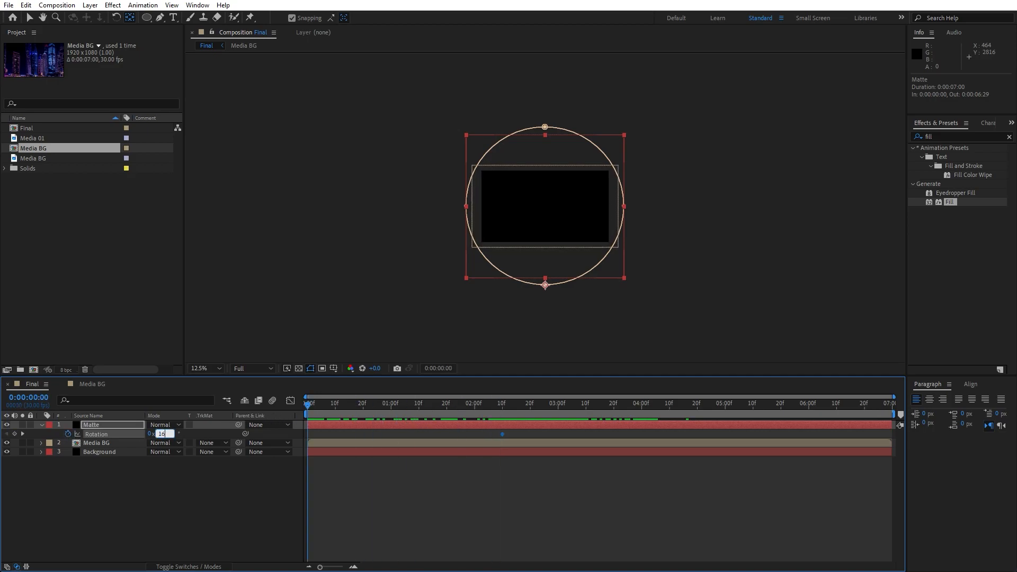
pyautogui.click(201, 518)
pyautogui.moveTo(309, 406); pyautogui.dragTo(409, 412)
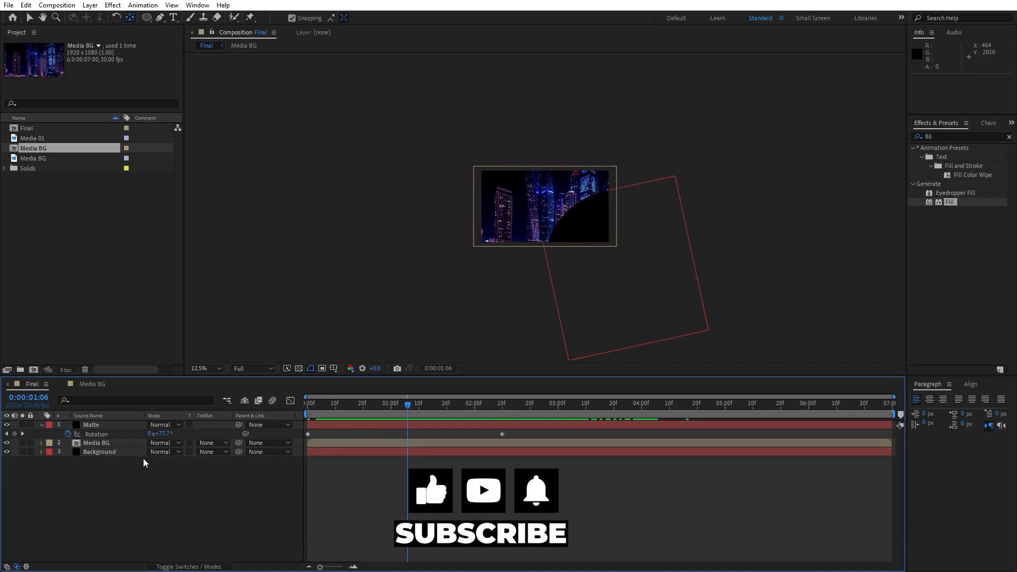
# Set the Media BG layer's track matte to Alpha Matte "Matte" and preview the circular reveal
pyautogui.click(96, 444)
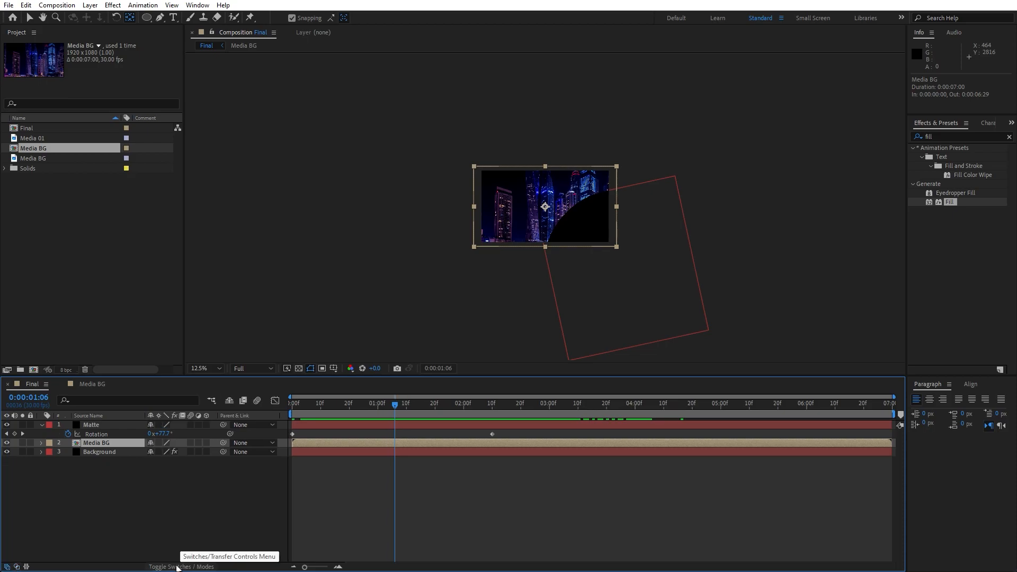
pyautogui.click(211, 443)
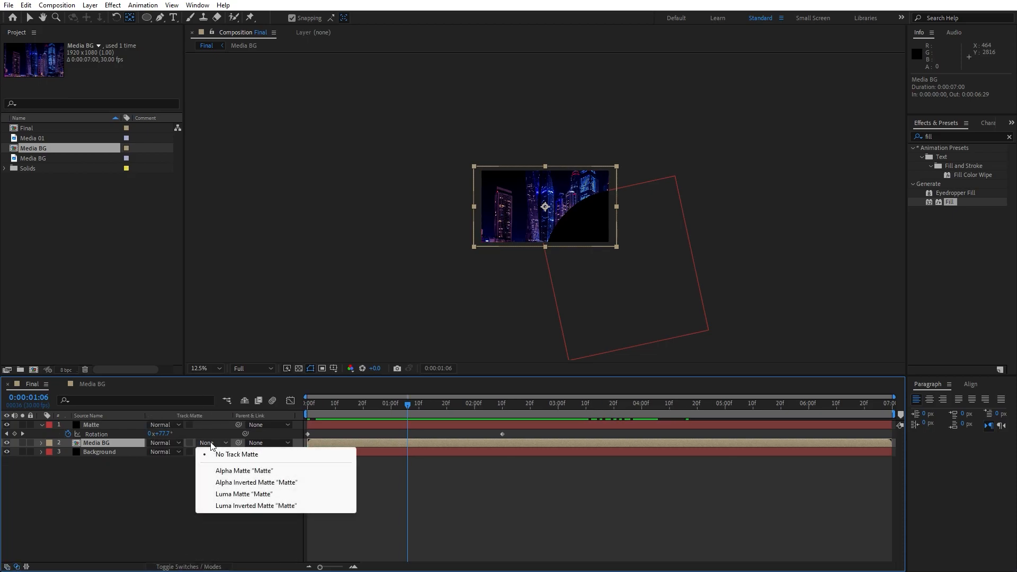
pyautogui.click(230, 472)
pyautogui.scroll(2, 552, 335)
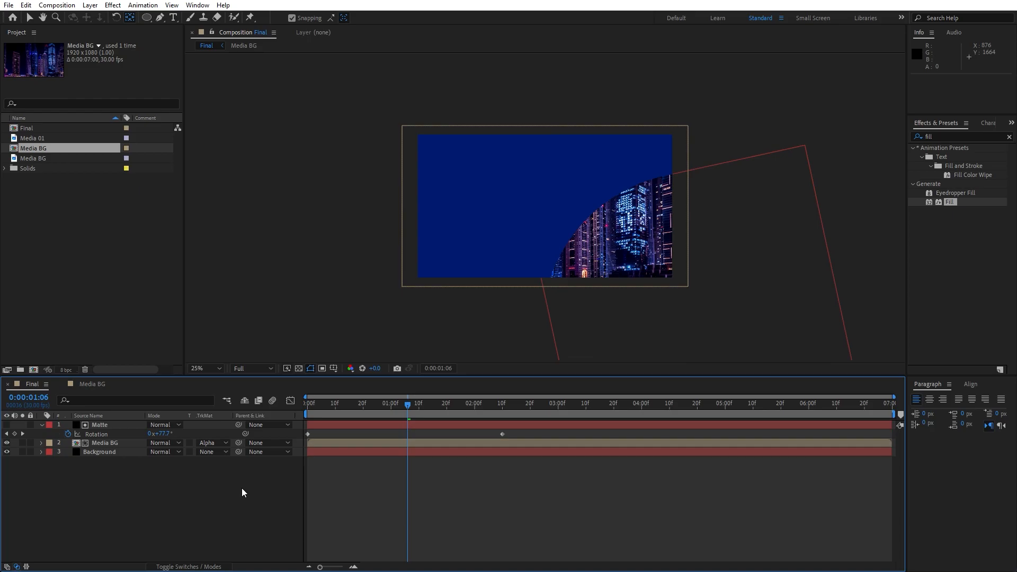
pyautogui.press('space')
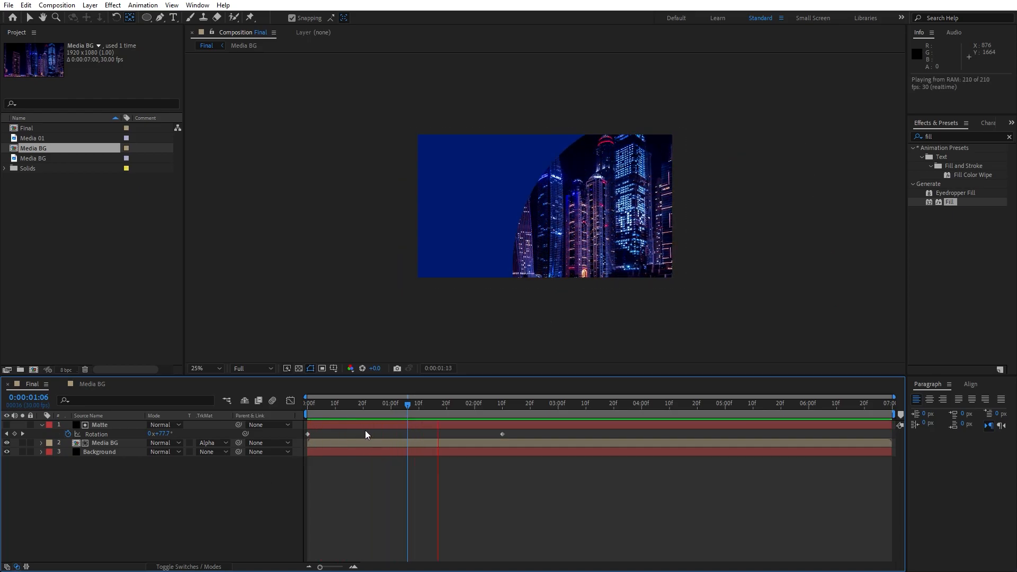
pyautogui.moveTo(413, 407)
pyautogui.mouseDown()
pyautogui.moveTo(353, 406)
pyautogui.moveTo(433, 406)
pyautogui.mouseUp()
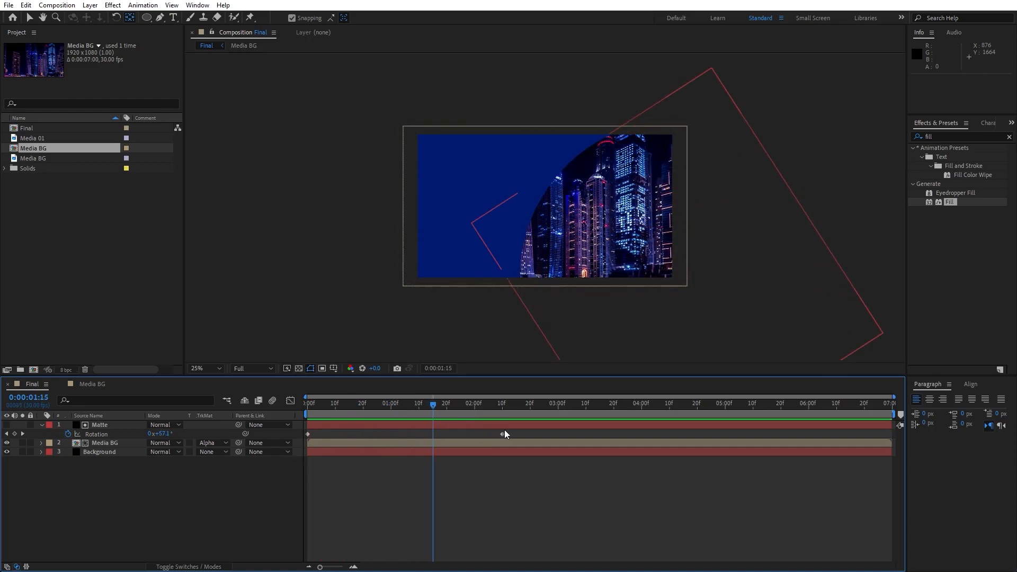
# Apply Easy Ease to both Rotation keyframes of the Matte layer
pyautogui.moveTo(517, 433); pyautogui.dragTo(300, 440)
pyautogui.rightClick(307, 434)
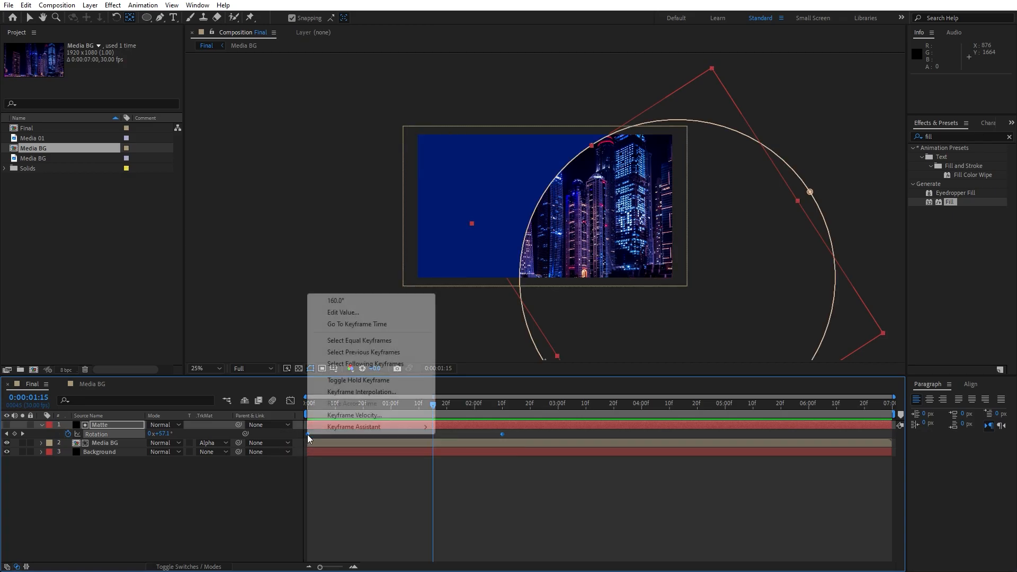
pyautogui.moveTo(353, 428)
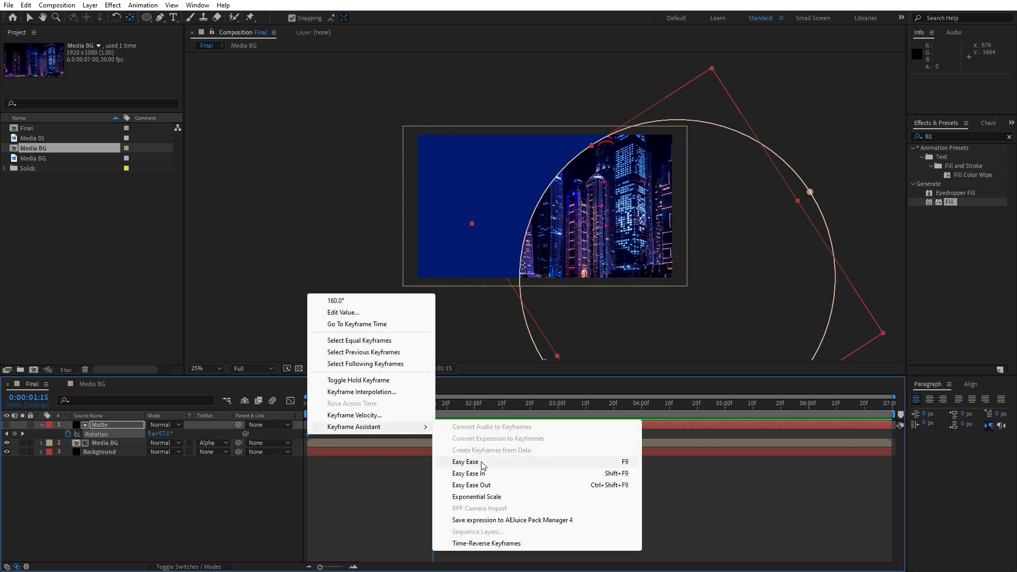
pyautogui.click(627, 462)
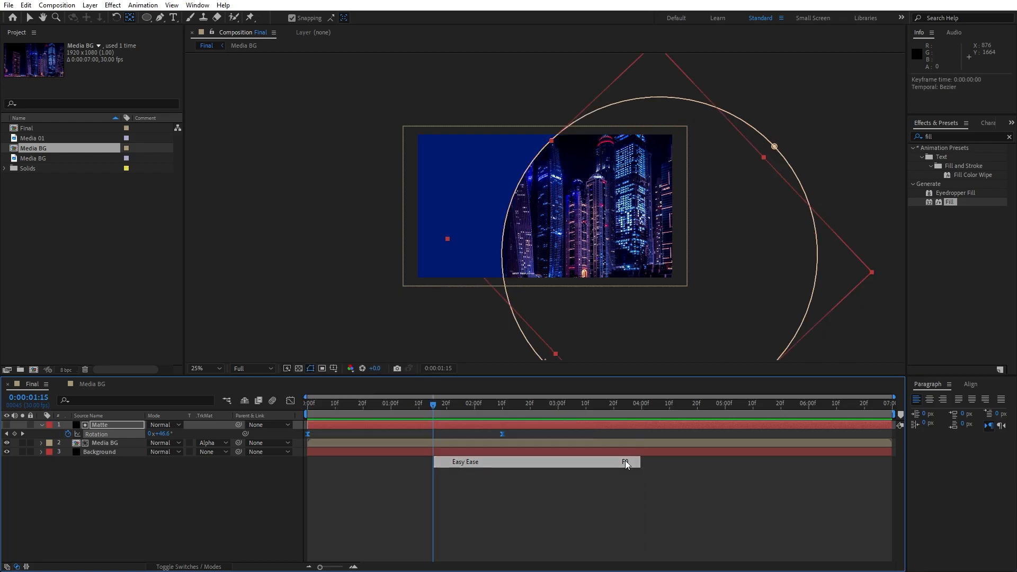
# Shape the Matte's Rotation speed graph into a sharp mid-way peak by extending both ease handles toward each other, and preview it
pyautogui.click(290, 401)
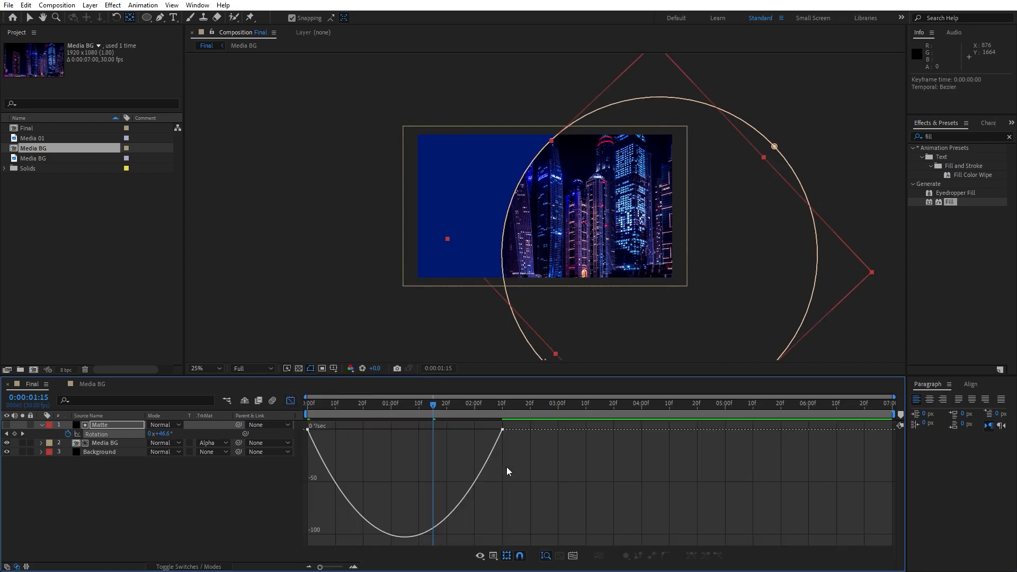
pyautogui.moveTo(468, 402); pyautogui.dragTo(417, 428)
pyautogui.moveTo(340, 431); pyautogui.dragTo(398, 433)
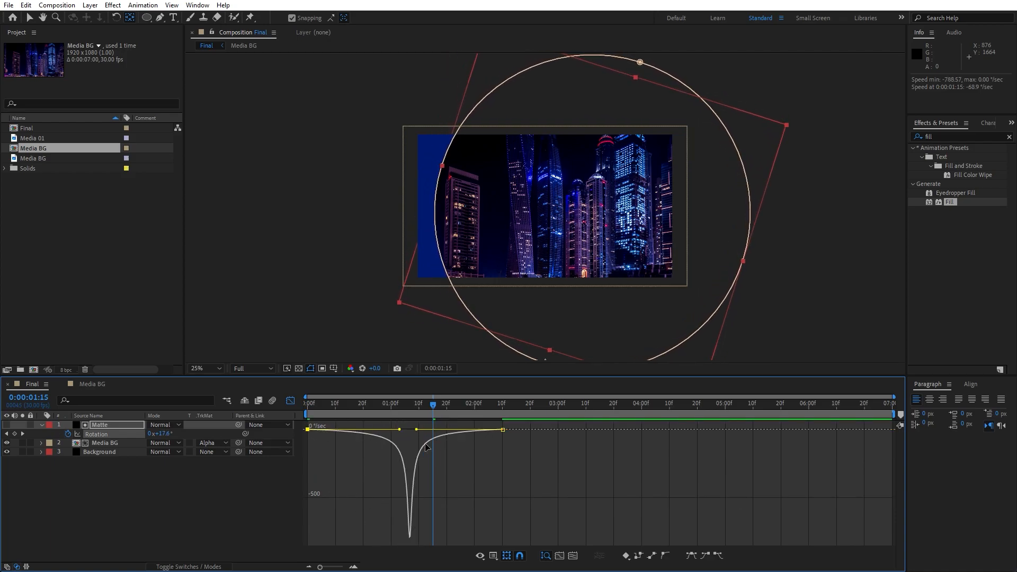
pyautogui.rightClick(520, 452)
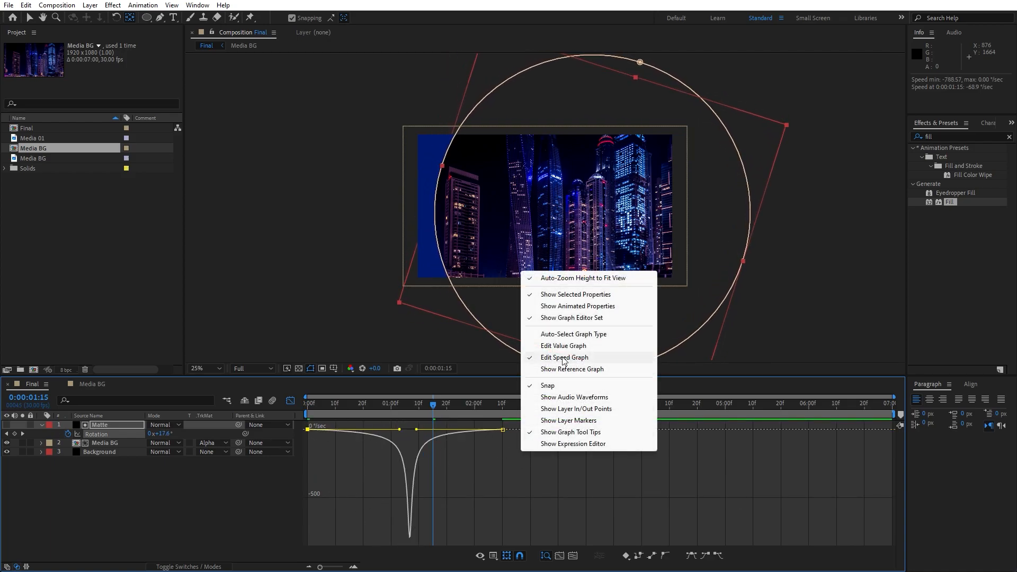
pyautogui.click(362, 404)
pyautogui.click(291, 401)
pyautogui.press('space')
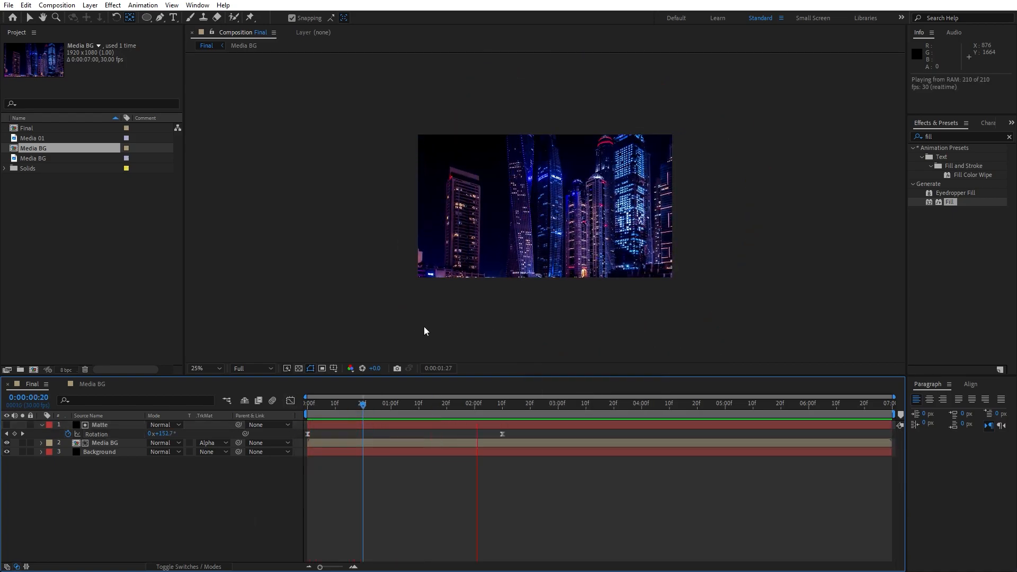
pyautogui.moveTo(445, 407); pyautogui.dragTo(322, 408)
pyautogui.click(42, 425)
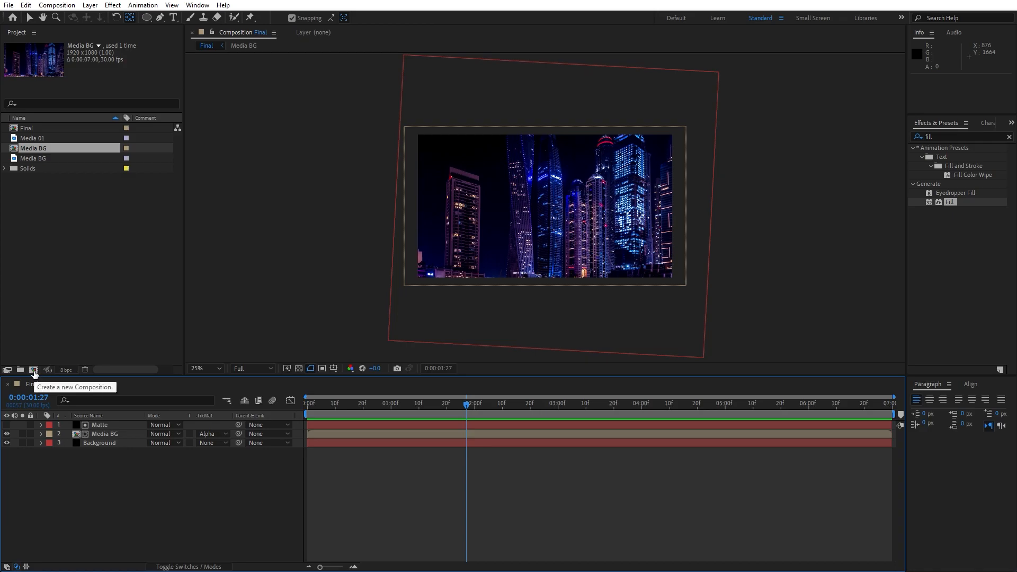
# Create a new composition named "Media 01" sized 1080 x 1080 px
pyautogui.click(33, 370)
pyautogui.write('Media 01')
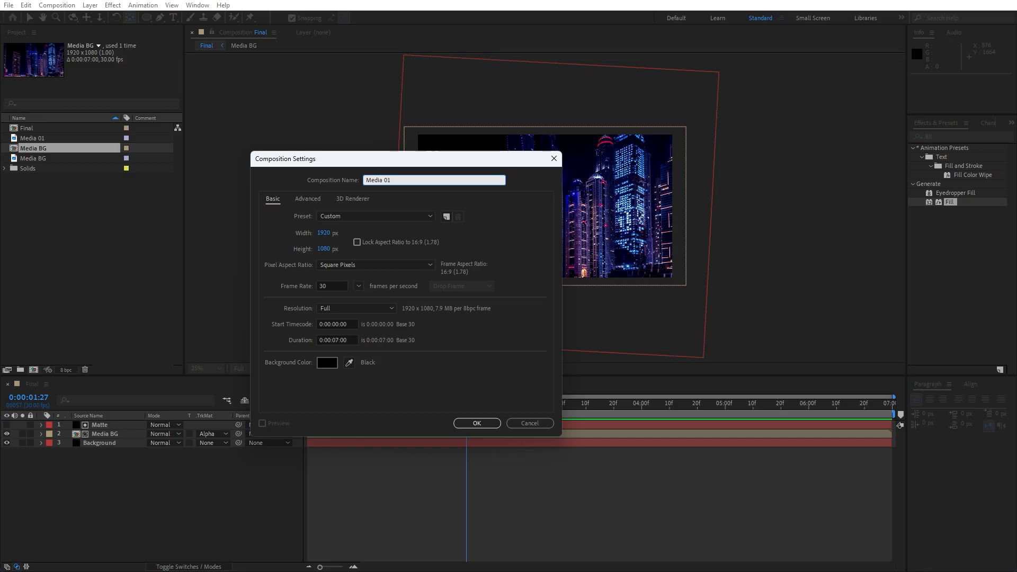
pyautogui.click(325, 233)
pyautogui.write('1080')
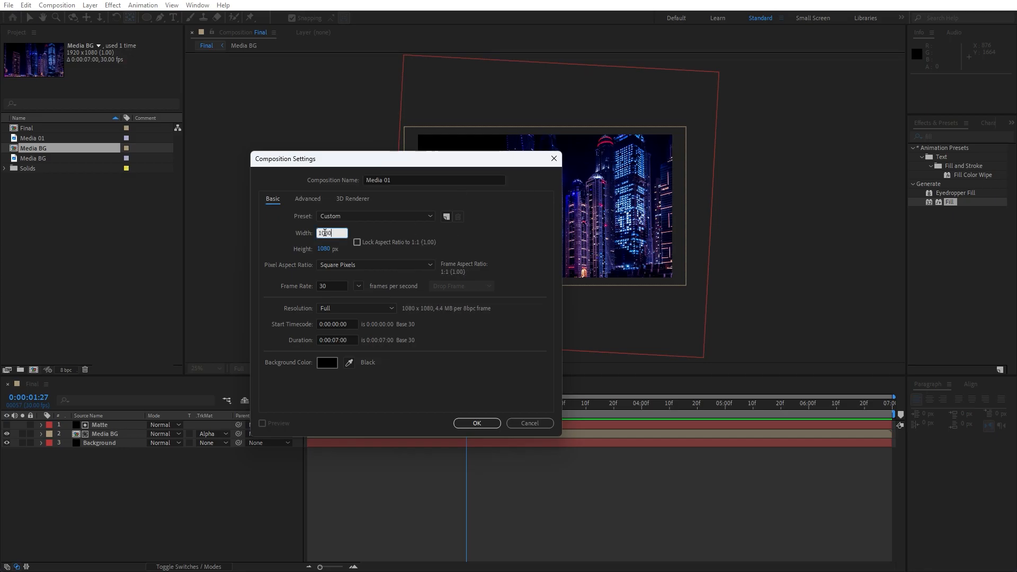
pyautogui.click(482, 425)
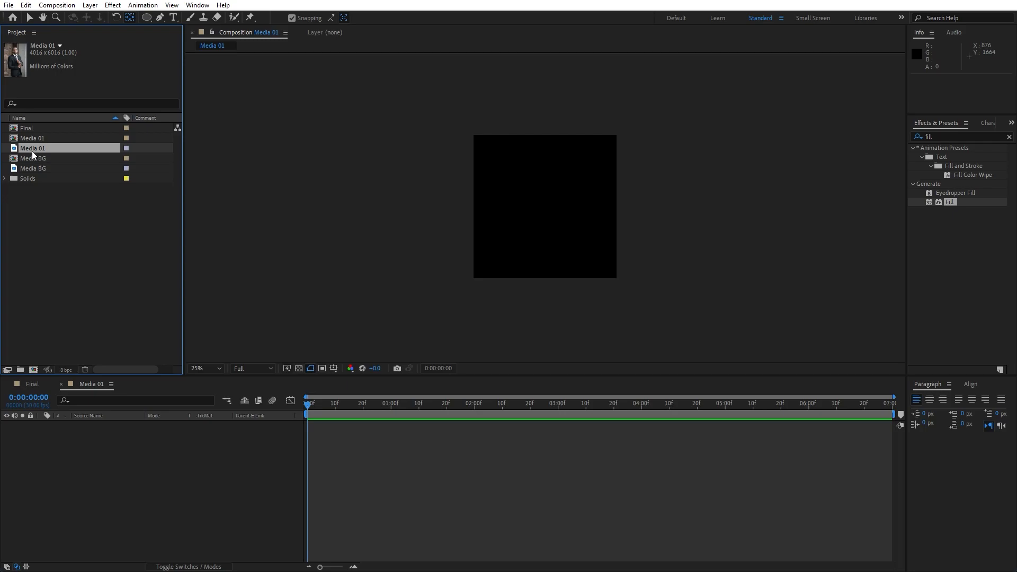
# Add the Media 01 image to the Media 01 composition and scale it to 28%
pyautogui.moveTo(26, 149); pyautogui.dragTo(174, 483)
pyautogui.press('s')
pyautogui.moveTo(172, 434); pyautogui.dragTo(134, 441)
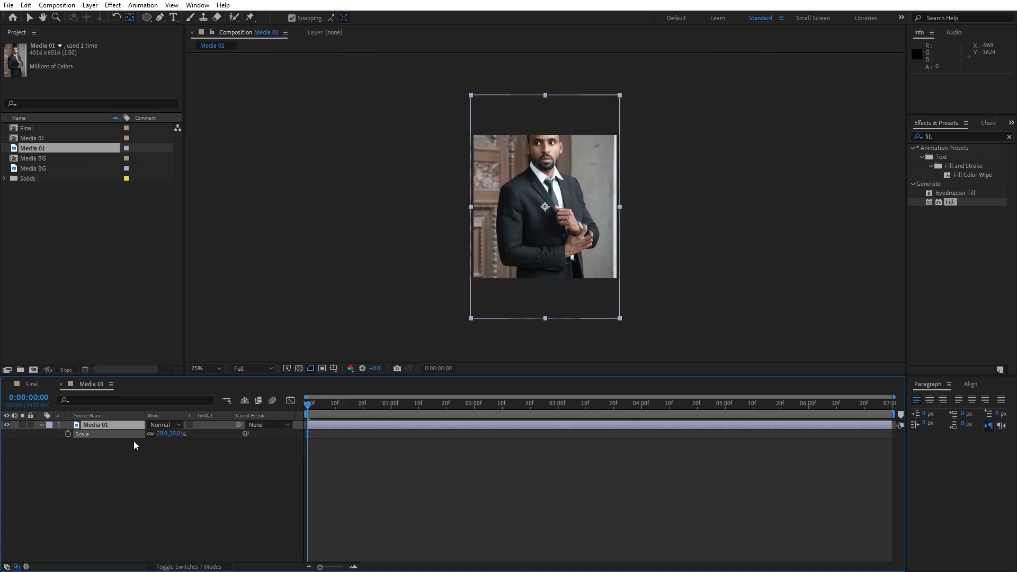
# Nudge the Media 01 image layer down to position 540, 736 so the man's head is inside the frame
pyautogui.click(101, 426)
pyautogui.hotkey('shift', 'Down')
pyautogui.hotkey('shift', 'Down')
pyautogui.hotkey('shift', 'Down')
pyautogui.hotkey('shift', 'Down')
pyautogui.hotkey('shift', 'Down')
pyautogui.hotkey('shift', 'Down')
pyautogui.hotkey('shift', 'Down')
pyautogui.hotkey('shift', 'Down')
pyautogui.hotkey('shift', 'Down')
pyautogui.hotkey('shift', 'Down')
pyautogui.hotkey('shift', 'Down')
pyautogui.hotkey('shift', 'Down')
pyautogui.hotkey('shift', 'Down')
pyautogui.hotkey('shift', 'Down')
pyautogui.hotkey('shift', 'Down')
pyautogui.hotkey('shift', 'Down')
pyautogui.hotkey('shift', 'Down')
pyautogui.hotkey('shift', 'Down')
pyautogui.hotkey('shift', 'Down')
pyautogui.hotkey('shift', 'Down')
pyautogui.hotkey('shift', 'Down')
pyautogui.hotkey('shift', 'Down')
pyautogui.hotkey('shift', 'Down')
pyautogui.hotkey('shift', 'Down')
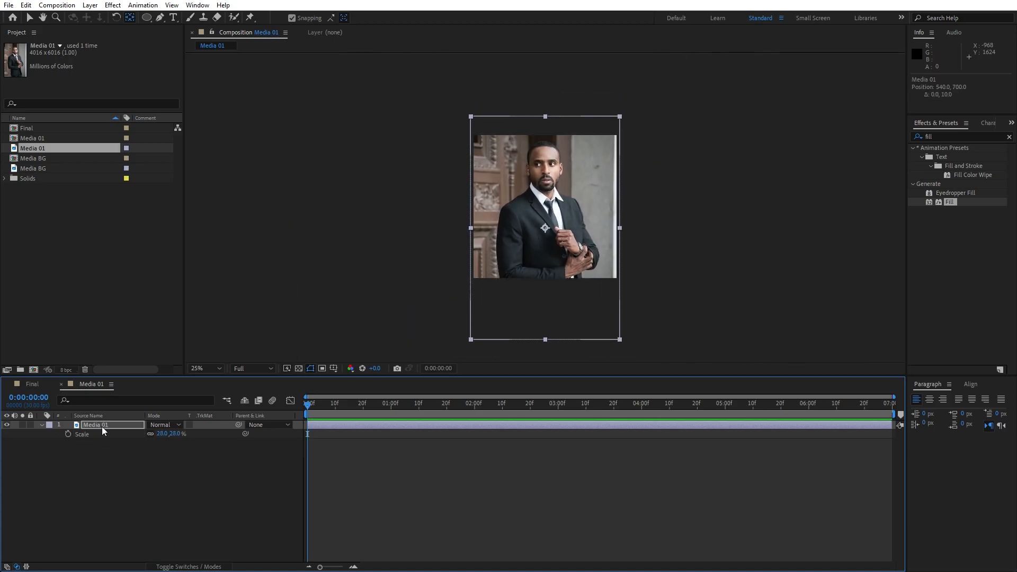
pyautogui.press('Up')
pyautogui.press('Up')
pyautogui.press('Up')
pyautogui.press('Up')
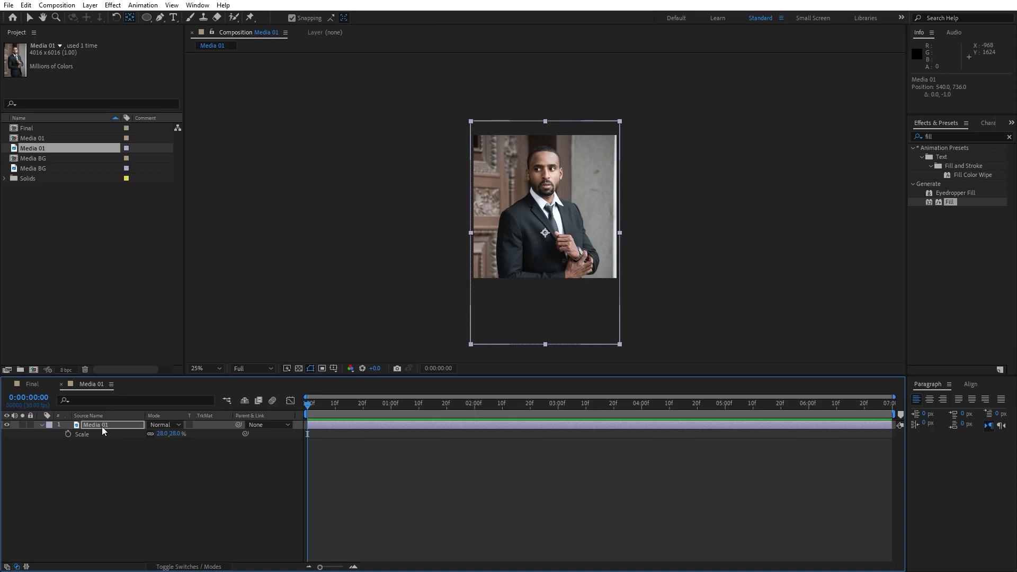
# Place the Media 01 composition as the topmost layer of the Final composition
pyautogui.click(33, 384)
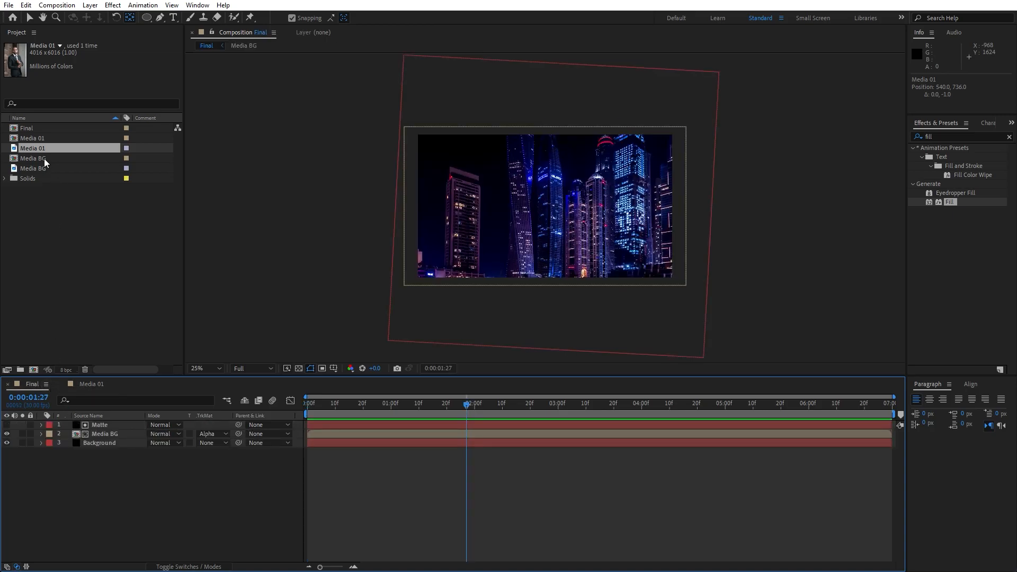
pyautogui.click(34, 139)
pyautogui.moveTo(27, 139); pyautogui.dragTo(149, 419)
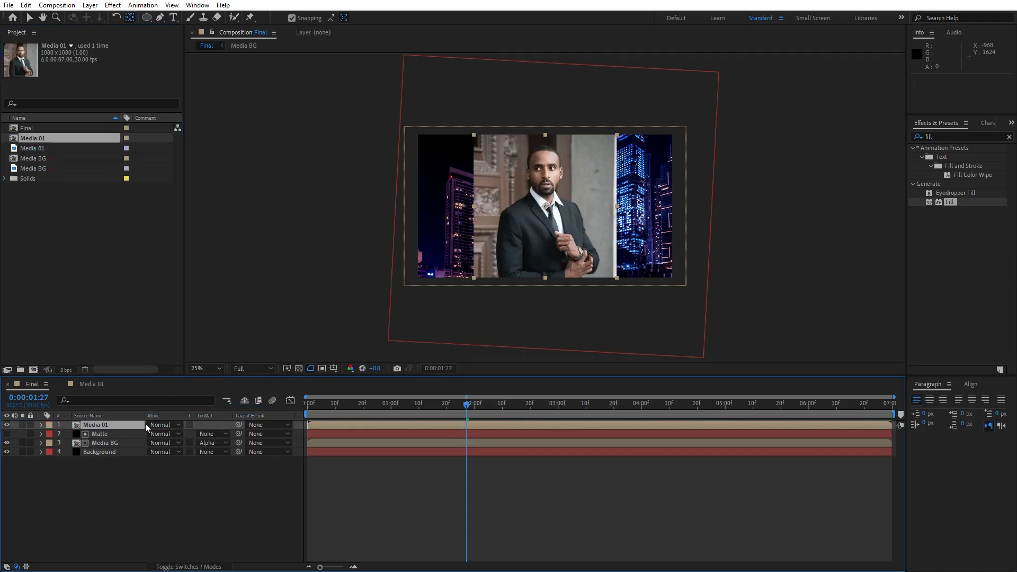
# Set the Media 01 layer's Position to 1383, 540, against the right edge of the frame
pyautogui.press('p')
pyautogui.moveTo(154, 434); pyautogui.dragTo(384, 441)
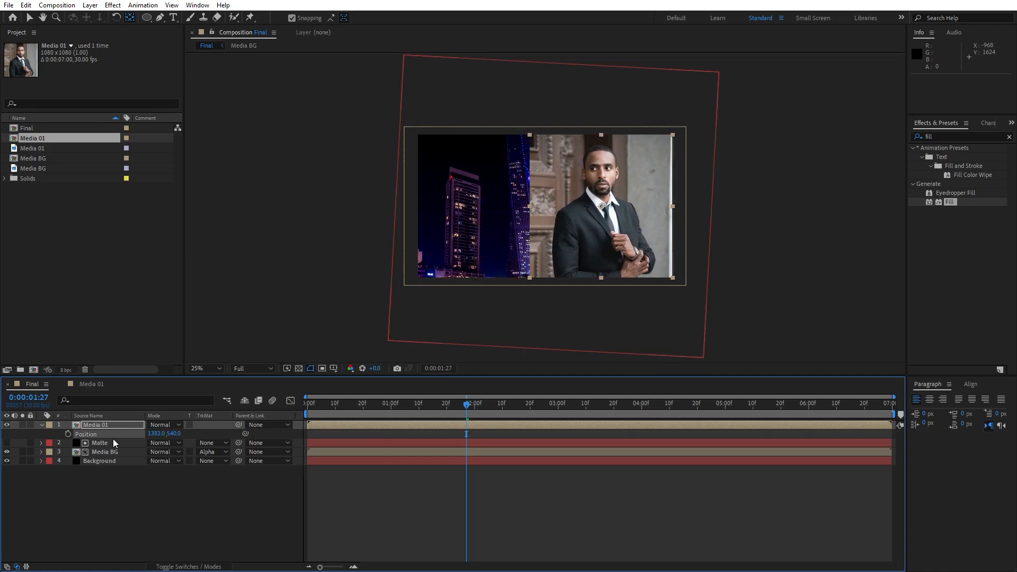
pyautogui.press('p')
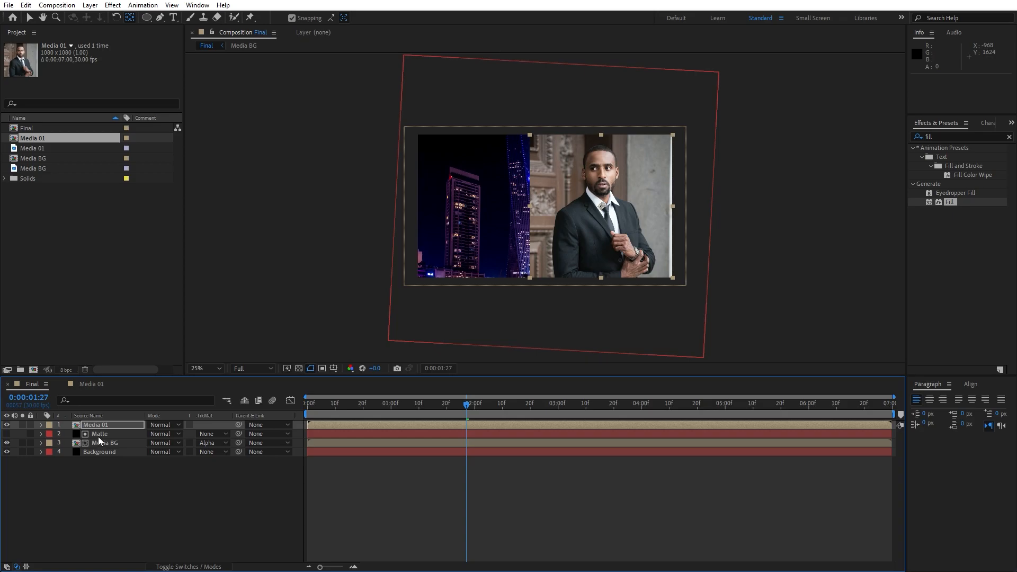
# Show the title/action safe guides and draw a large white circle shape layer over the man's photo with the Ellipse Tool
pyautogui.click(139, 495)
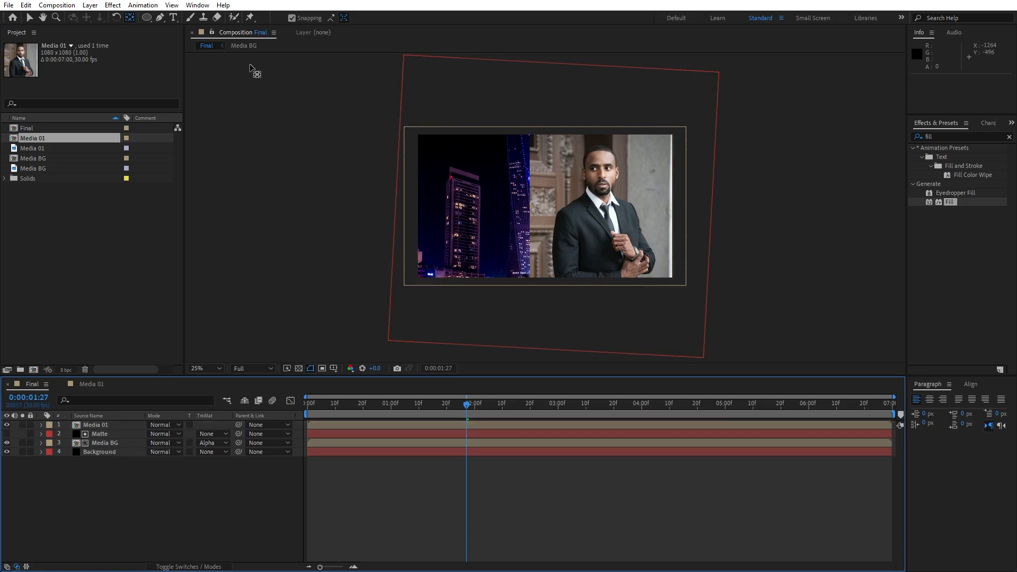
pyautogui.moveTo(147, 17); pyautogui.dragTo(183, 52)
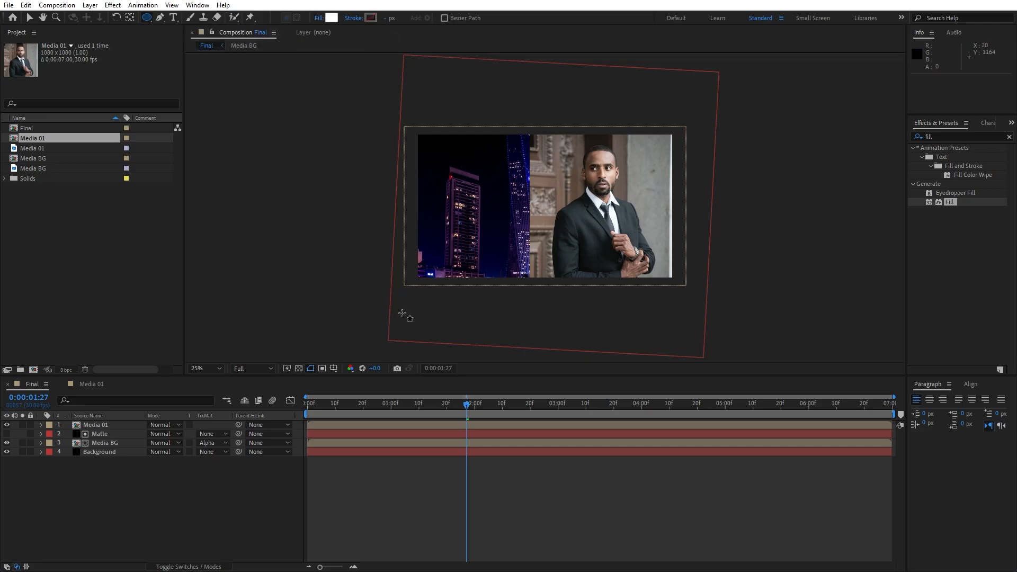
pyautogui.click(333, 368)
pyautogui.click(350, 377)
pyautogui.scroll(1, 627, 209)
pyautogui.scroll(-1, 629, 213)
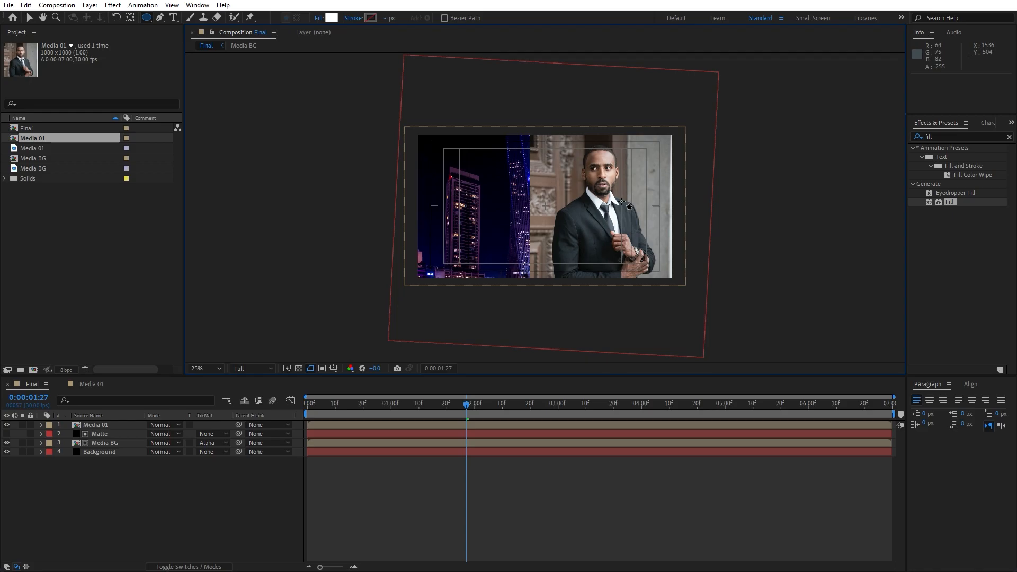
pyautogui.moveTo(622, 201); pyautogui.dragTo(697, 293)
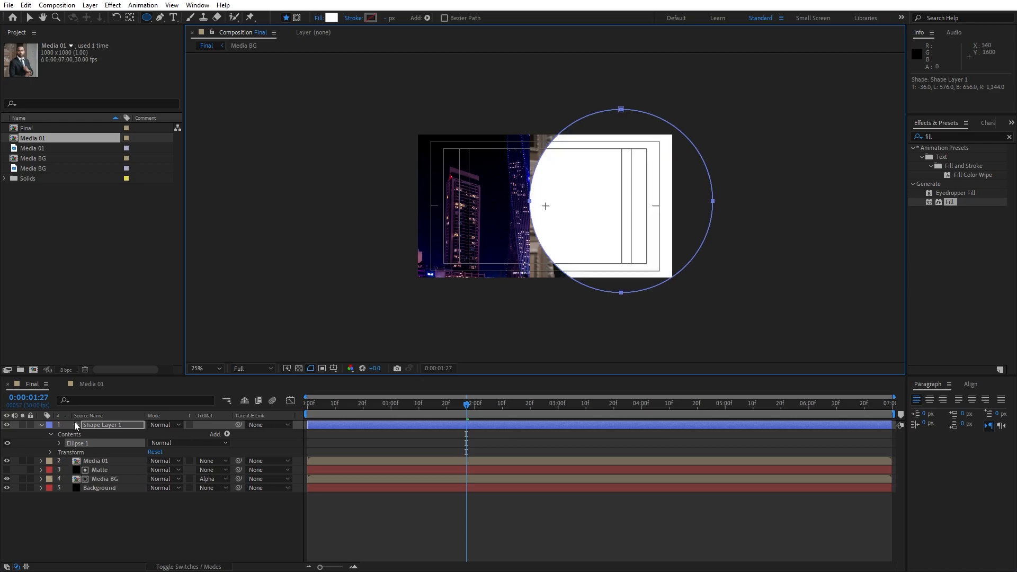
# Rename the new circle shape layer as "Media Matte"
pyautogui.click(43, 425)
pyautogui.click(100, 425)
pyautogui.press('Return')
pyautogui.write('Media Matte')
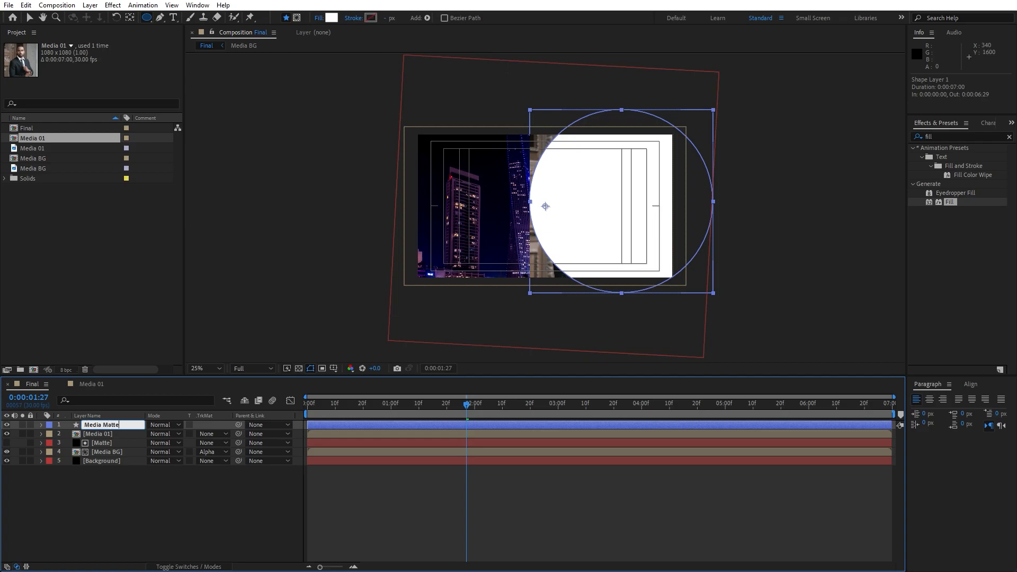
pyautogui.press('Return')
pyautogui.click(143, 513)
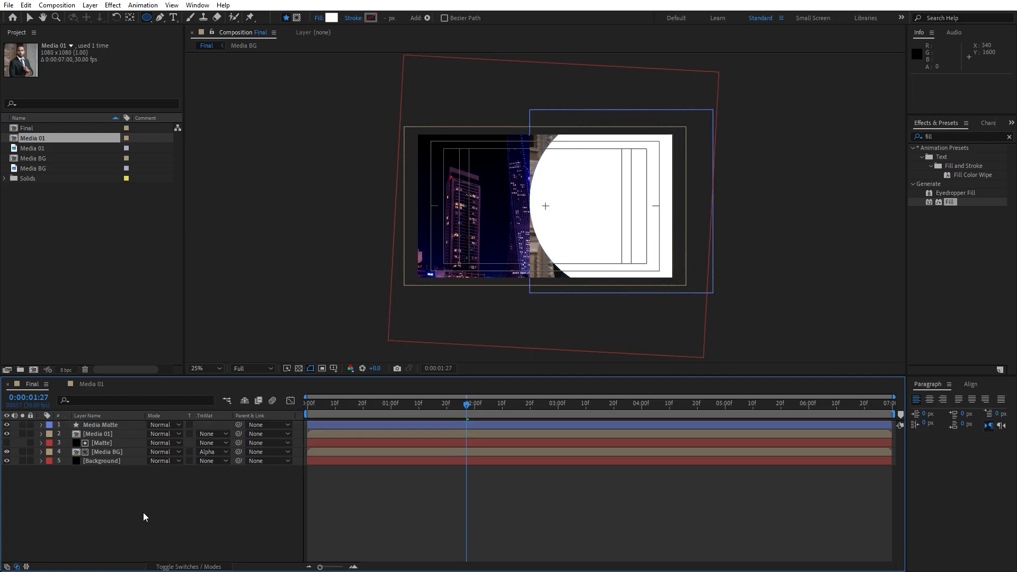
# Keyframe the Media Matte layer's Position at 0:00:02:01 and set it to 2080, 540 at 0:00:00:00, outside the frame
pyautogui.click(94, 426)
pyautogui.moveTo(466, 408); pyautogui.dragTo(478, 407)
pyautogui.press('p')
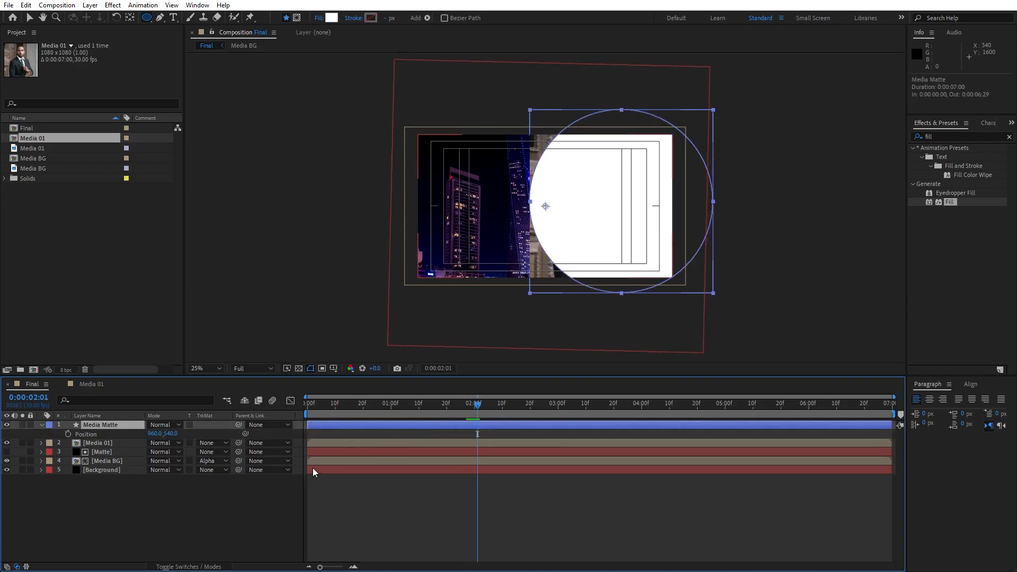
pyautogui.click(67, 434)
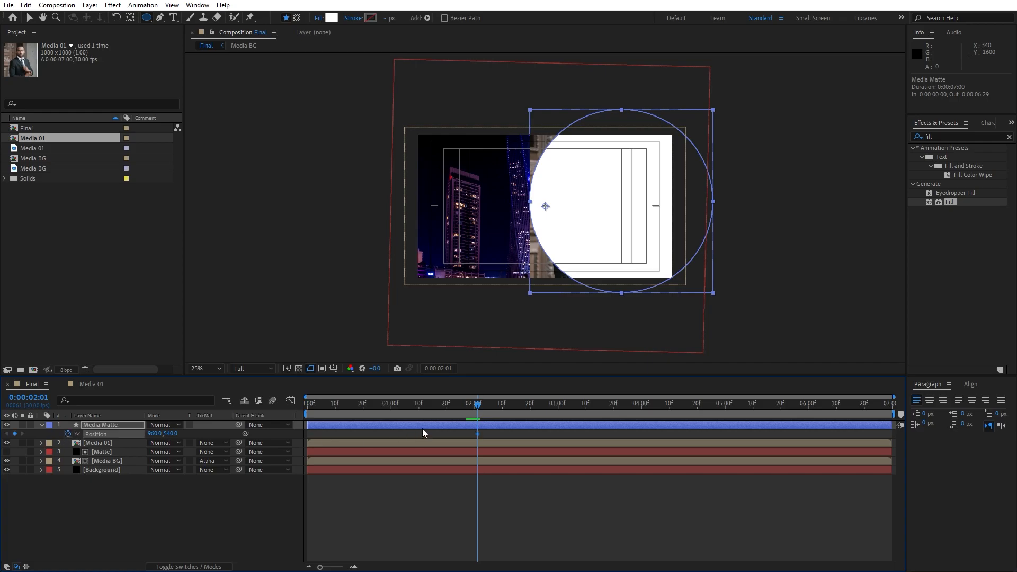
pyautogui.moveTo(477, 415); pyautogui.dragTo(237, 406)
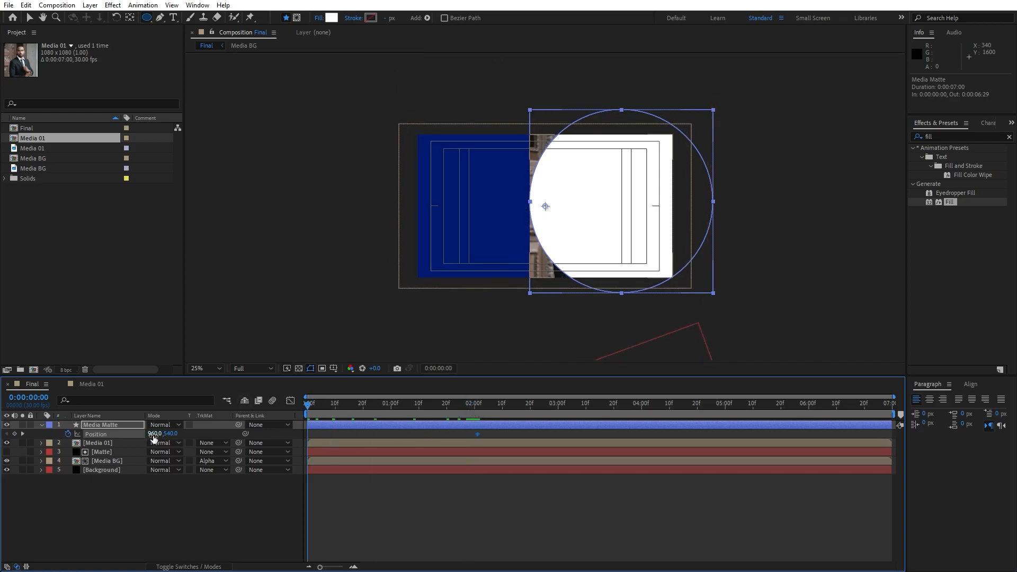
pyautogui.moveTo(153, 436); pyautogui.dragTo(218, 440)
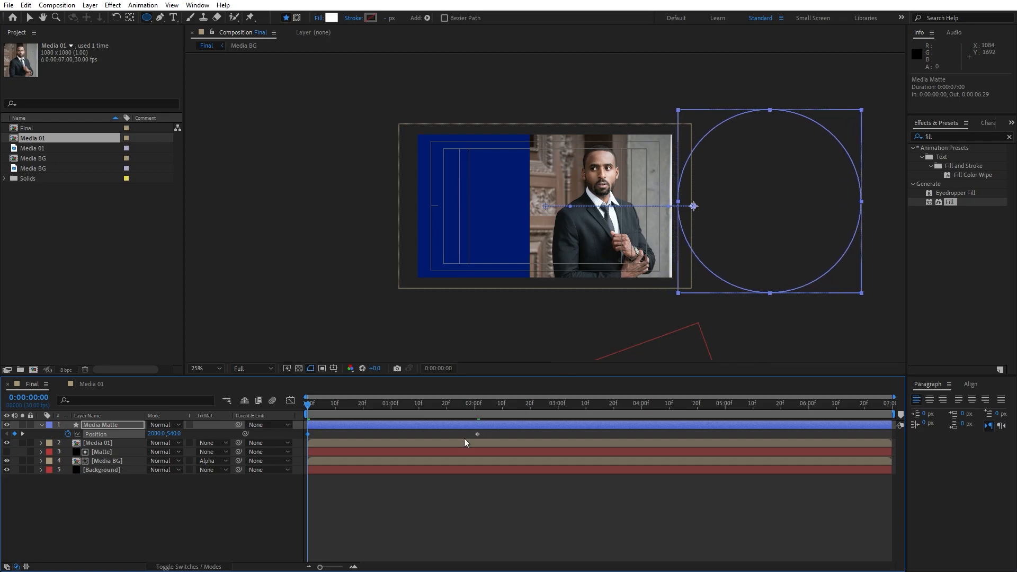
# Ease both Position keyframes of Media Matte, reshape the speed graph so the motion slows down gradually at the end, and preview it
pyautogui.moveTo(494, 434); pyautogui.dragTo(287, 443)
pyautogui.click(290, 400)
pyautogui.moveTo(515, 492)
pyautogui.mouseDown()
pyautogui.moveTo(461, 543)
pyautogui.moveTo(300, 545)
pyautogui.moveTo(392, 538)
pyautogui.mouseUp()
pyautogui.click(291, 401)
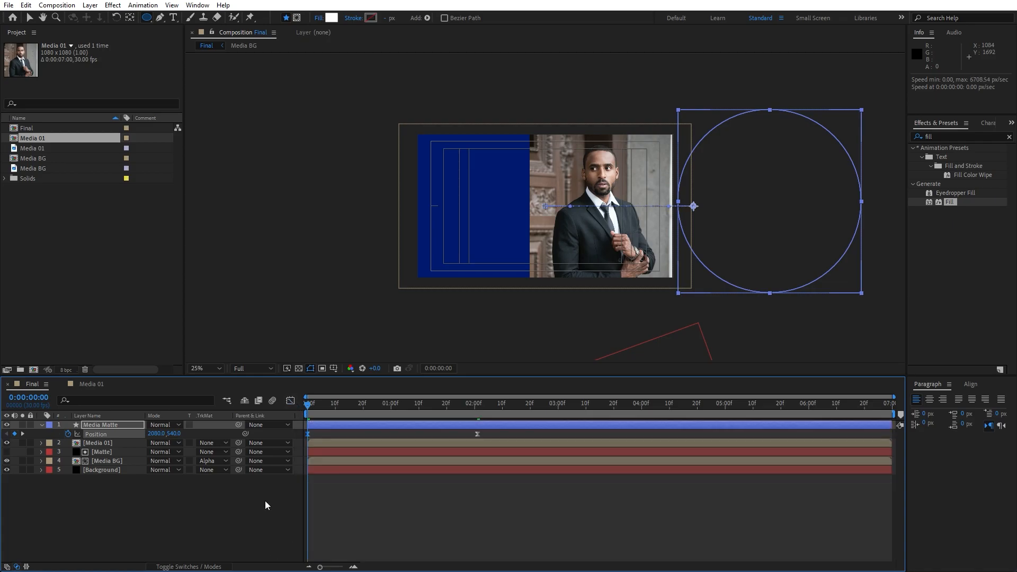
pyautogui.click(266, 501)
pyautogui.press('space')
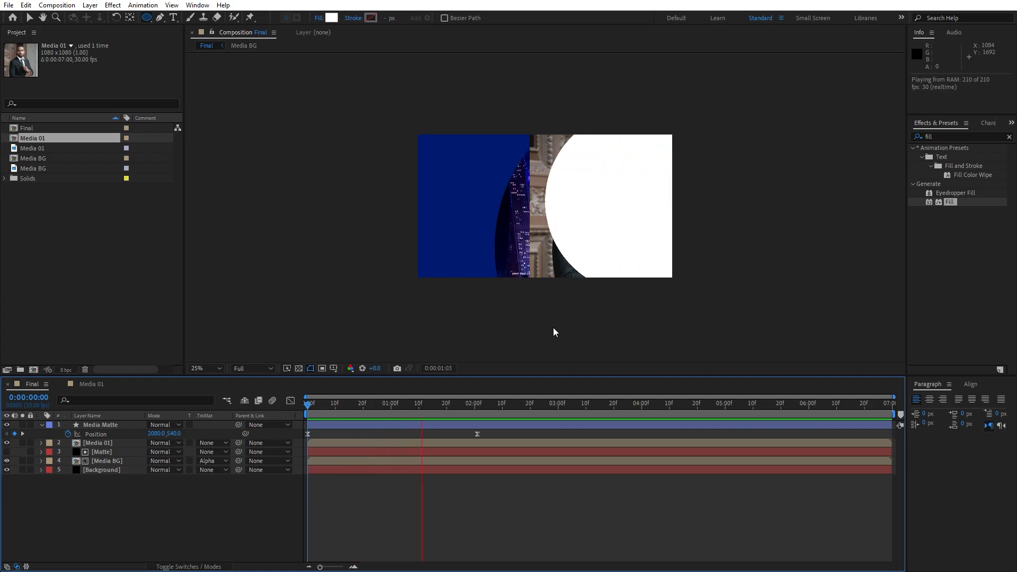
# Set the Media 01 layer's track matte to an Alpha matte from Media Matte and preview the circular reveal
pyautogui.moveTo(432, 405); pyautogui.dragTo(478, 408)
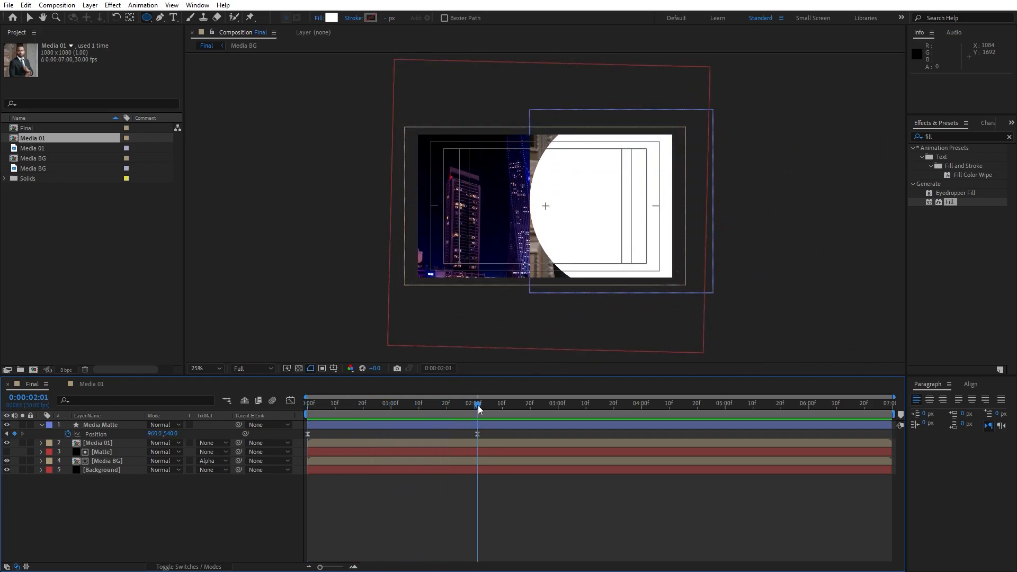
pyautogui.click(97, 444)
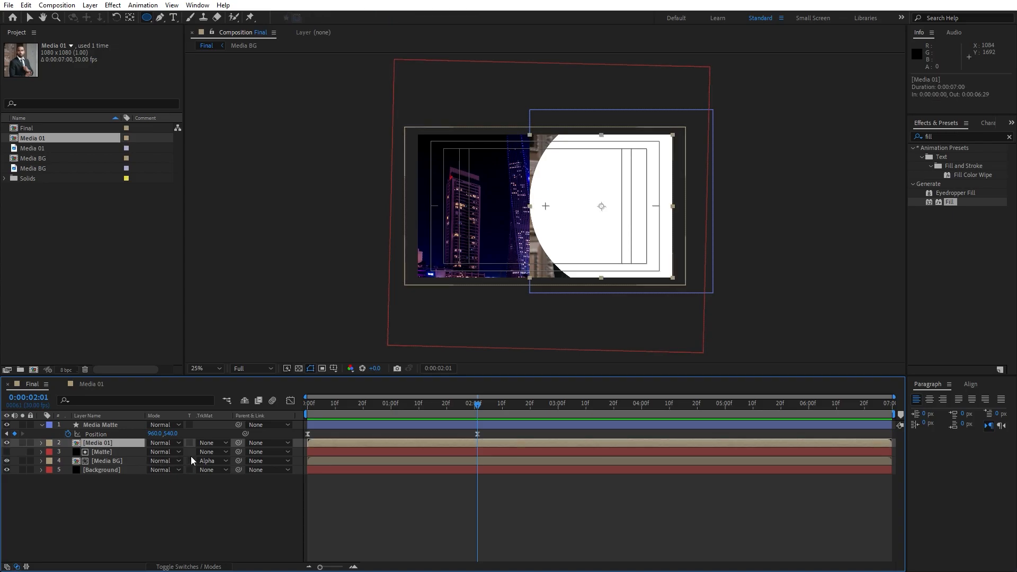
pyautogui.click(212, 444)
pyautogui.click(253, 471)
pyautogui.press('space')
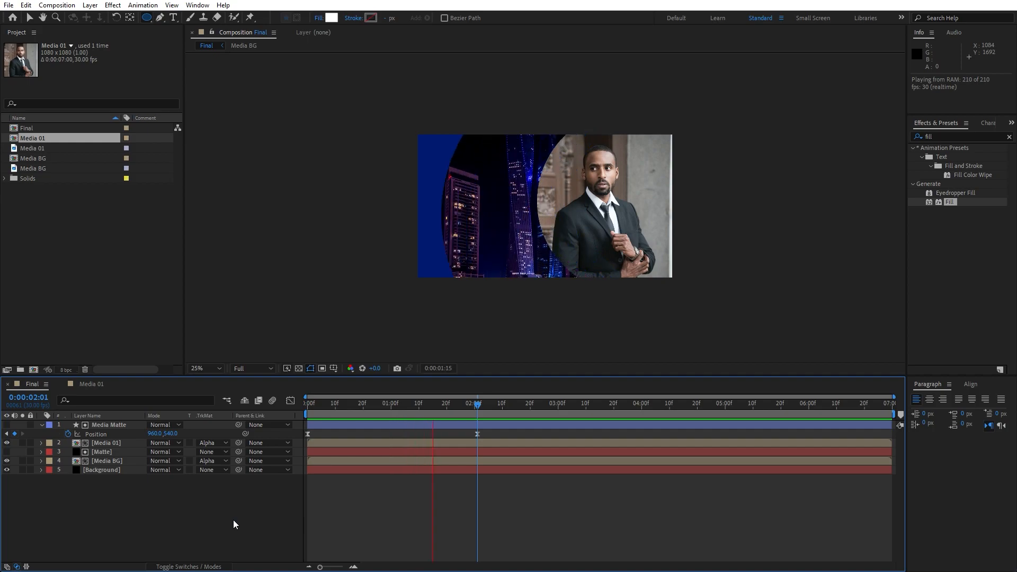
pyautogui.press('space')
# Retime the Media Matte Position keyframes to about 0:00:01:00 and 0:00:04:01, and play the composition
pyautogui.moveTo(506, 437); pyautogui.dragTo(329, 440)
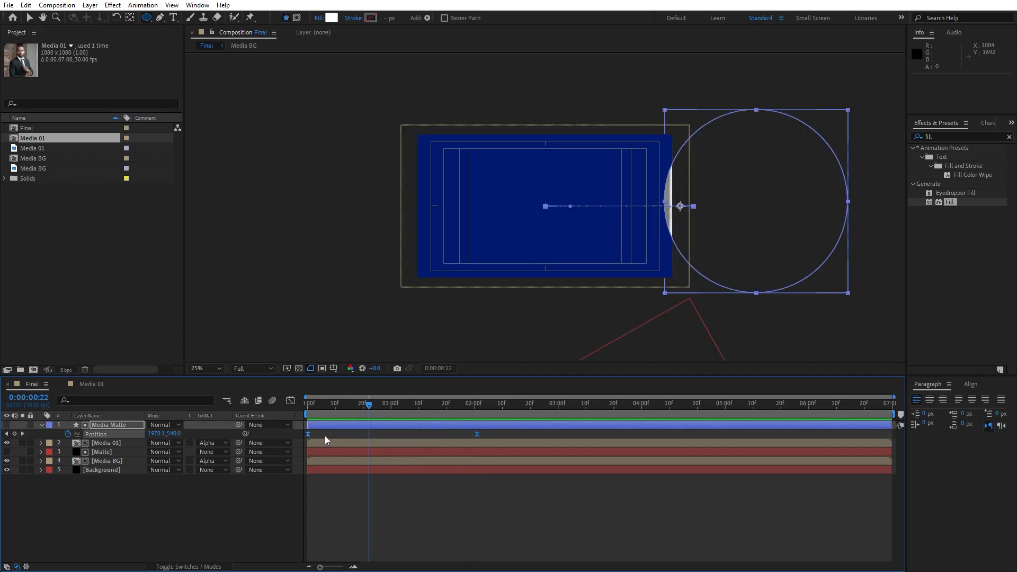
pyautogui.moveTo(480, 436); pyautogui.dragTo(644, 434)
pyautogui.click(568, 435)
pyautogui.click(211, 522)
pyautogui.press('space')
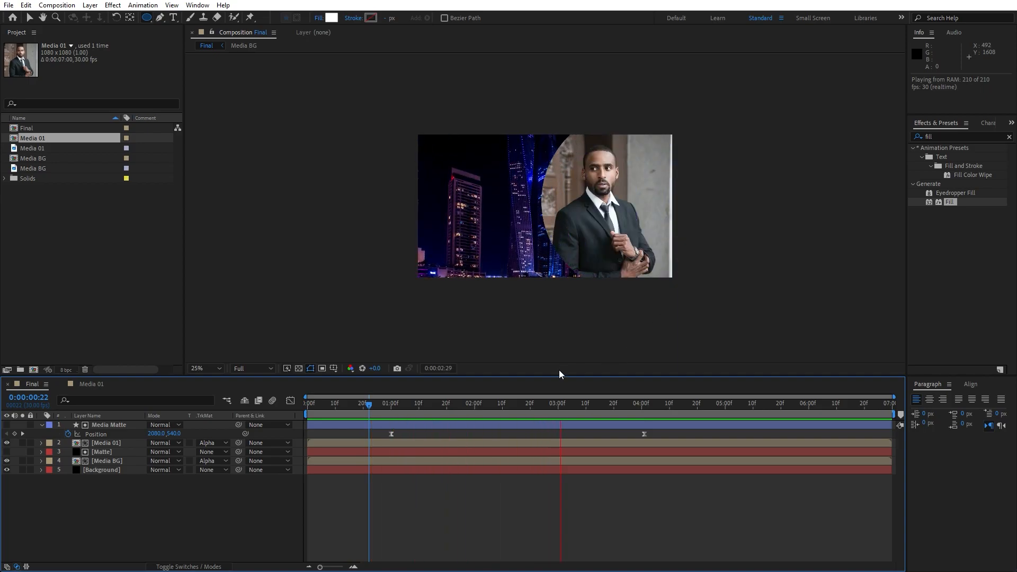
# Shift both Media Matte Position keyframes about 10 frames earlier and collapse the layer's properties
pyautogui.click(520, 407)
pyautogui.click(646, 435)
pyautogui.moveTo(659, 430); pyautogui.dragTo(364, 433)
pyautogui.click(133, 507)
pyautogui.click(42, 425)
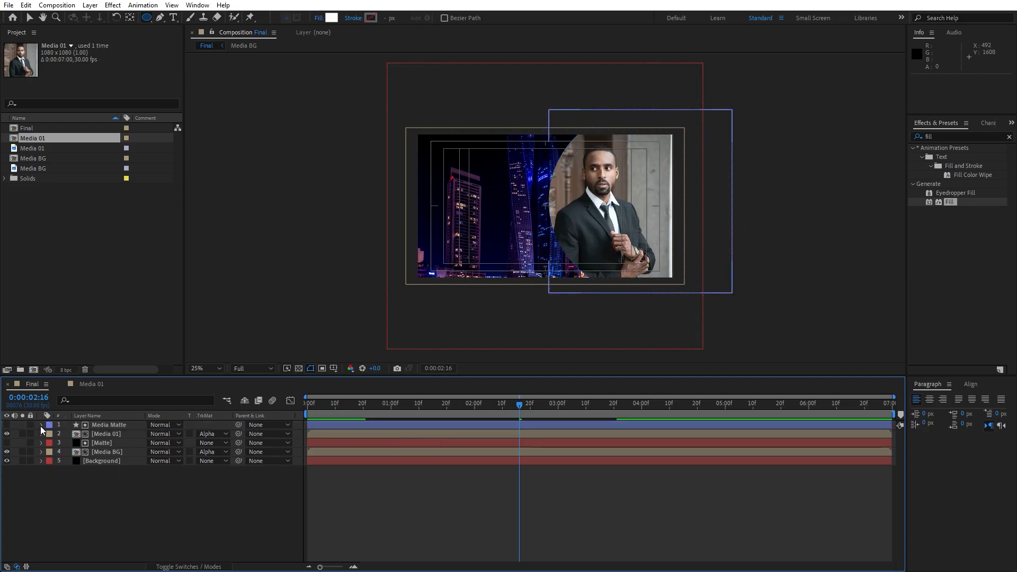
# Duplicate the Media Matte and Media 01 layers together, start the copies 20 frames later, and preview the result
pyautogui.click(96, 434)
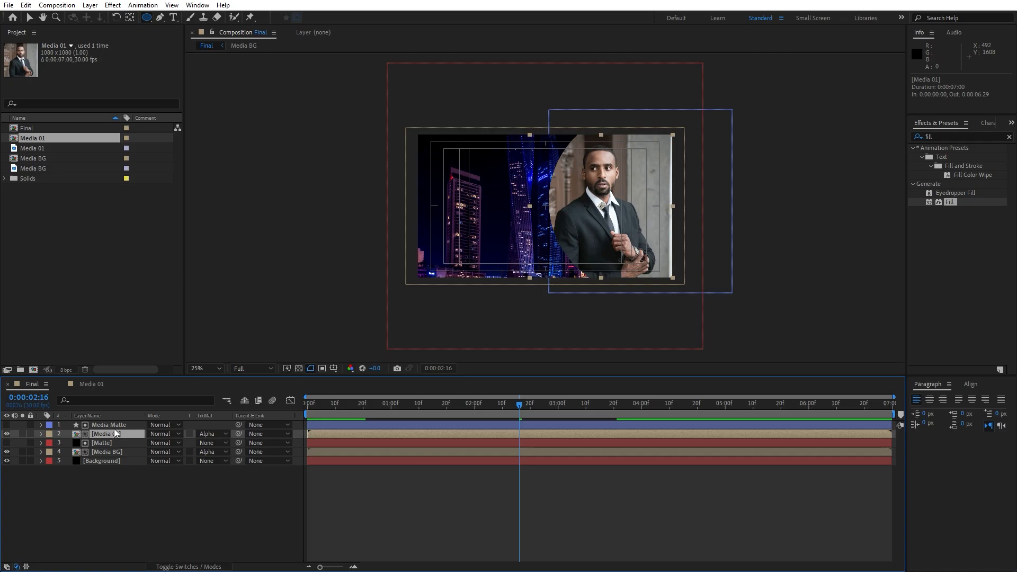
pyautogui.keyDown('shift'); pyautogui.click(116, 425); pyautogui.keyUp('shift')
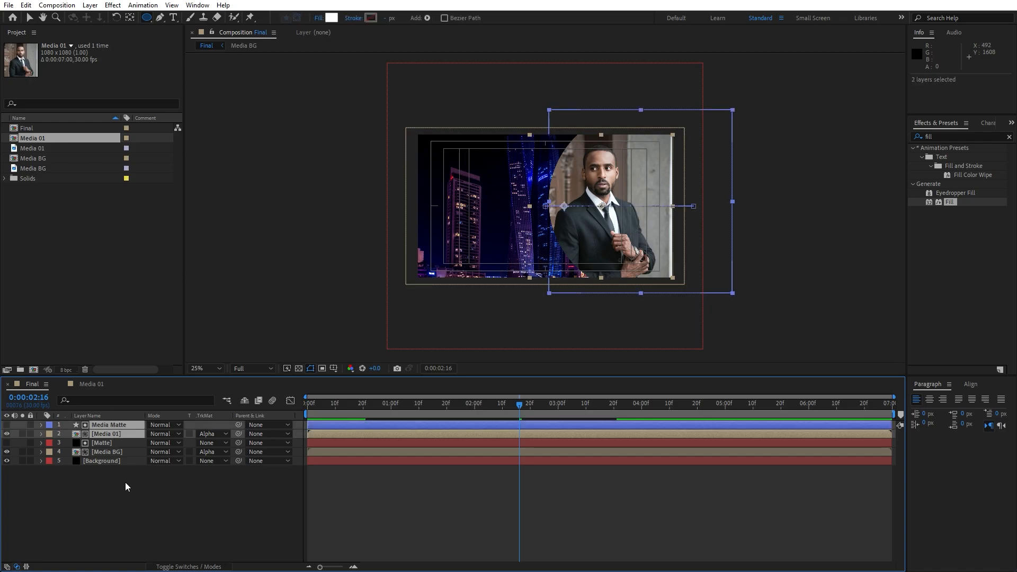
pyautogui.hotkey('ctrl', 'd')
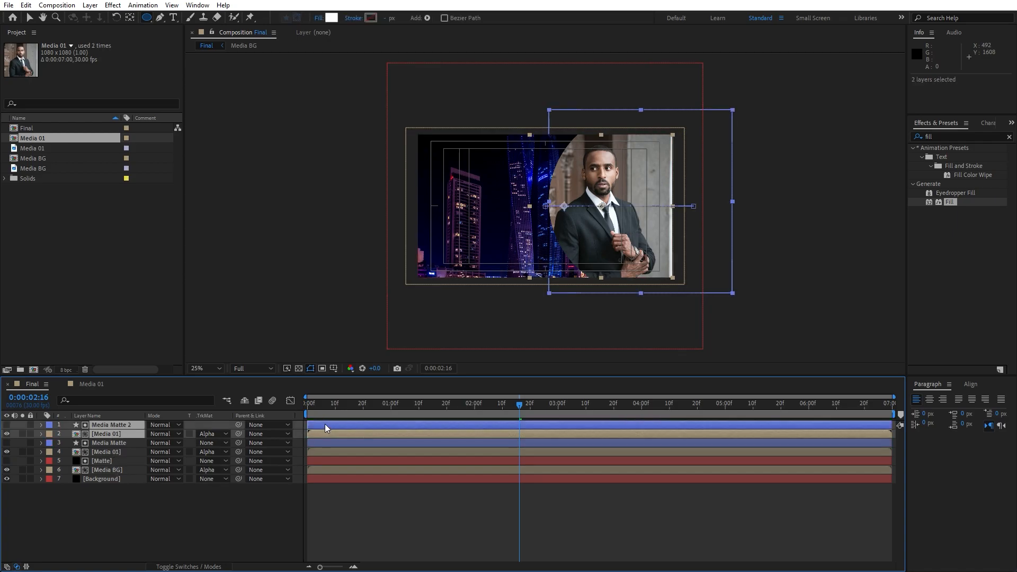
pyautogui.moveTo(334, 425); pyautogui.dragTo(390, 426)
pyautogui.click(203, 524)
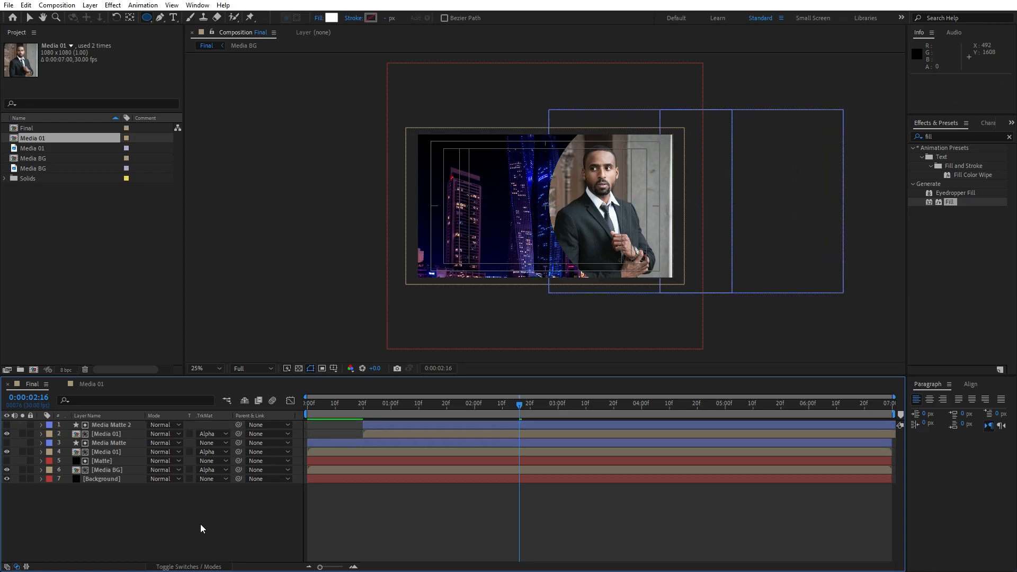
pyautogui.press('space')
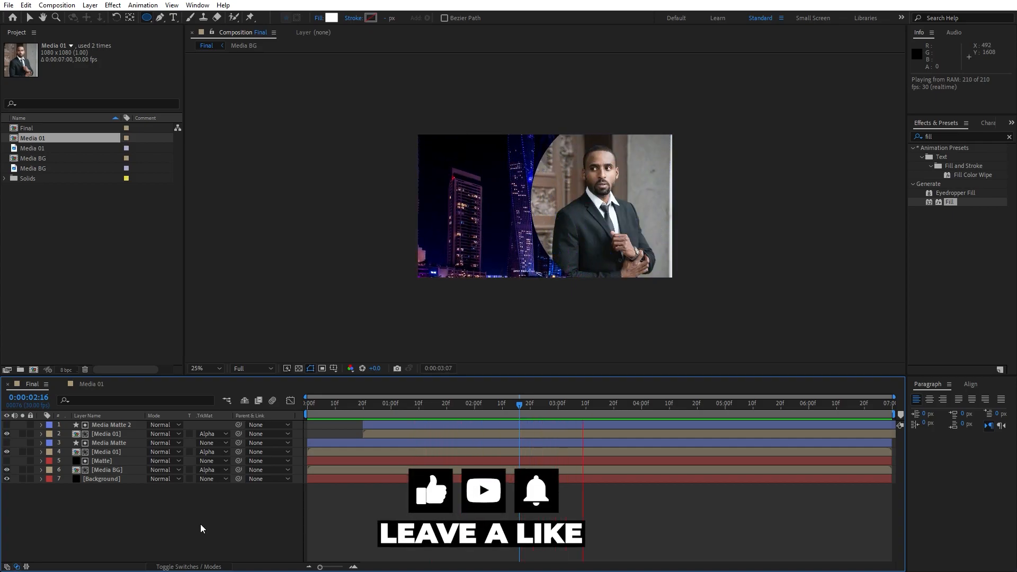
# Apply the Tritone effect to the upper, duplicated Media 01 layer
pyautogui.click(371, 406)
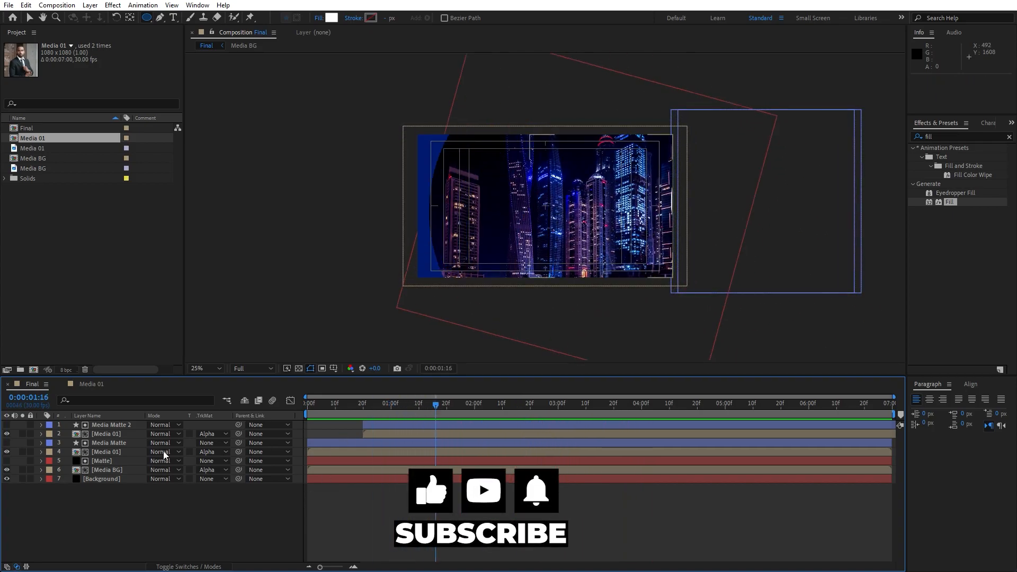
pyautogui.click(109, 435)
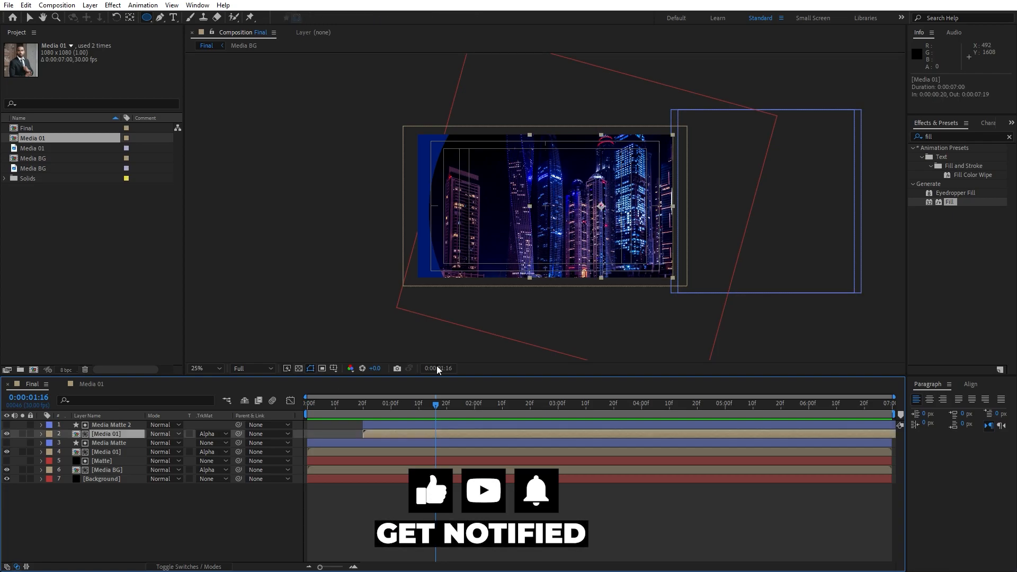
pyautogui.click(948, 137)
pyautogui.write('t')
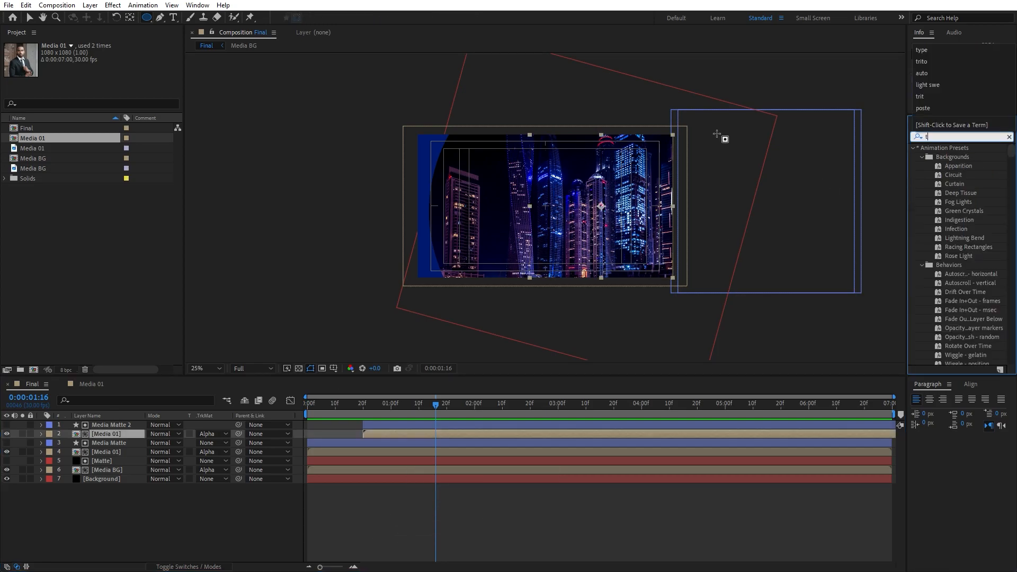
pyautogui.write('rito')
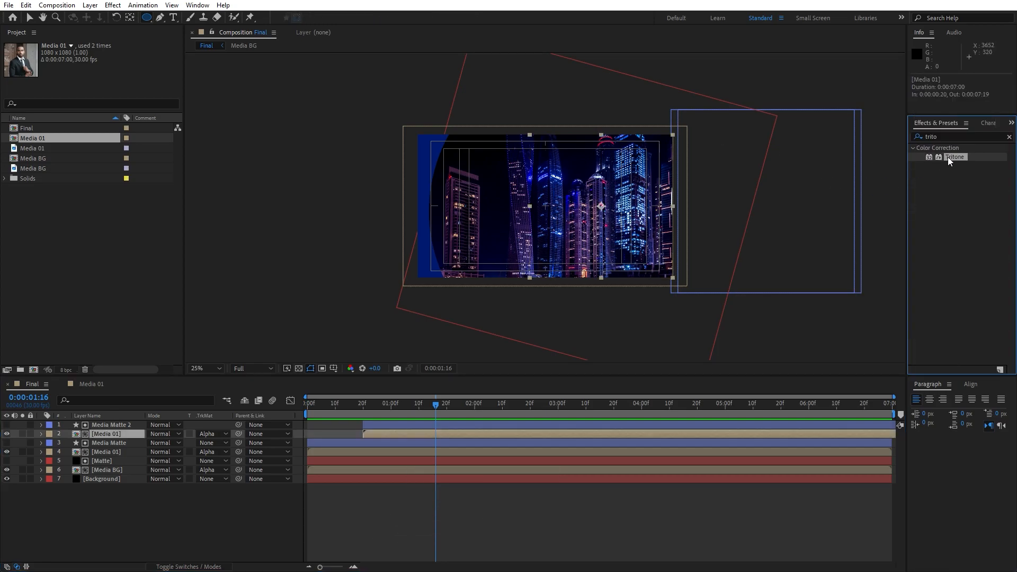
pyautogui.doubleClick(948, 157)
# Change the Tritone Midtones colour to a saturated blue while viewing the frame at 0:00:03:01
pyautogui.moveTo(426, 407); pyautogui.dragTo(561, 406)
pyautogui.click(106, 73)
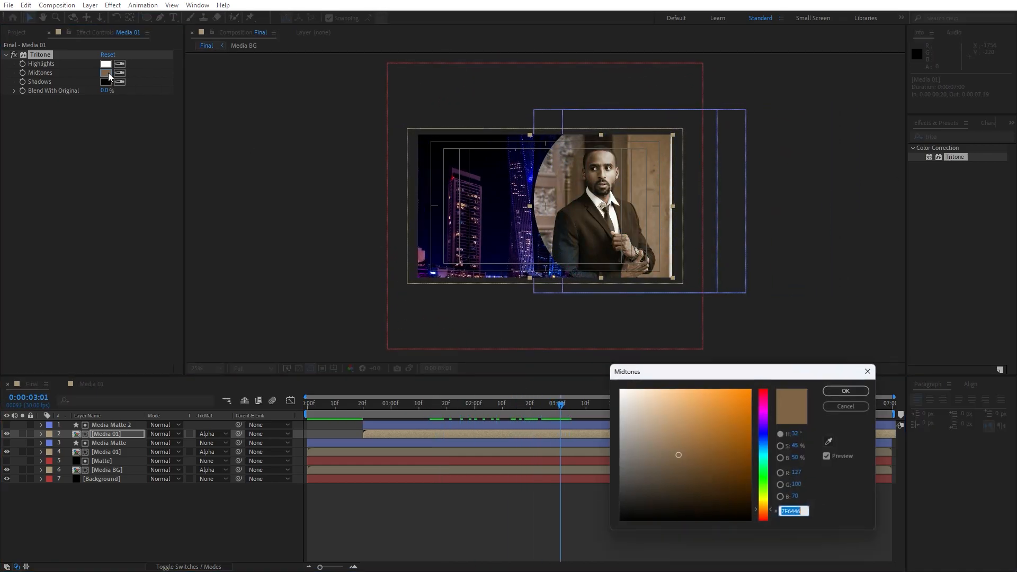
pyautogui.click(765, 443)
pyautogui.moveTo(737, 443); pyautogui.dragTo(746, 431)
pyautogui.click(848, 390)
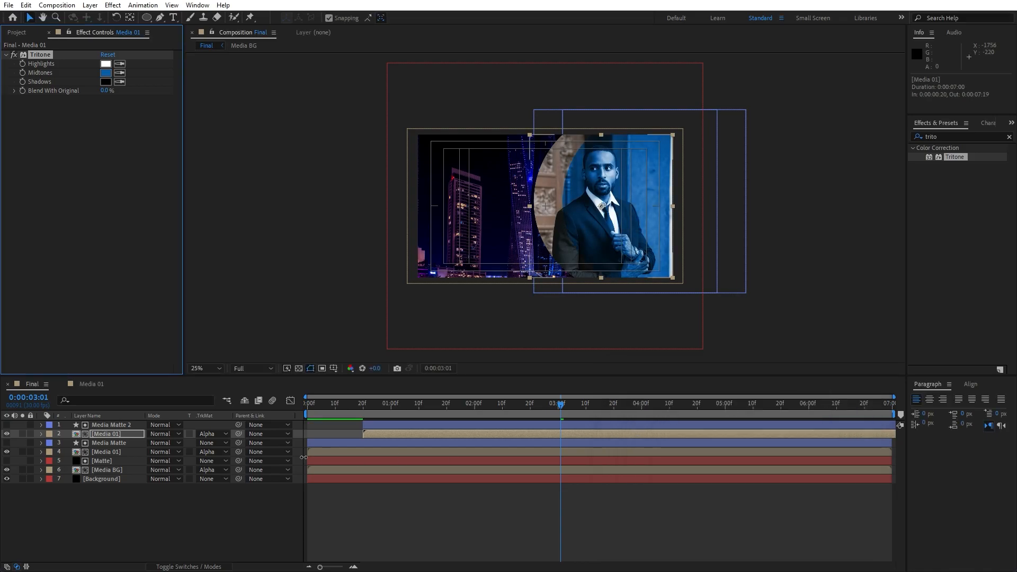
# Add a Stroke layer style to the lower Media 01 layer and set its colour to white
pyautogui.click(112, 452)
pyautogui.rightClick(110, 452)
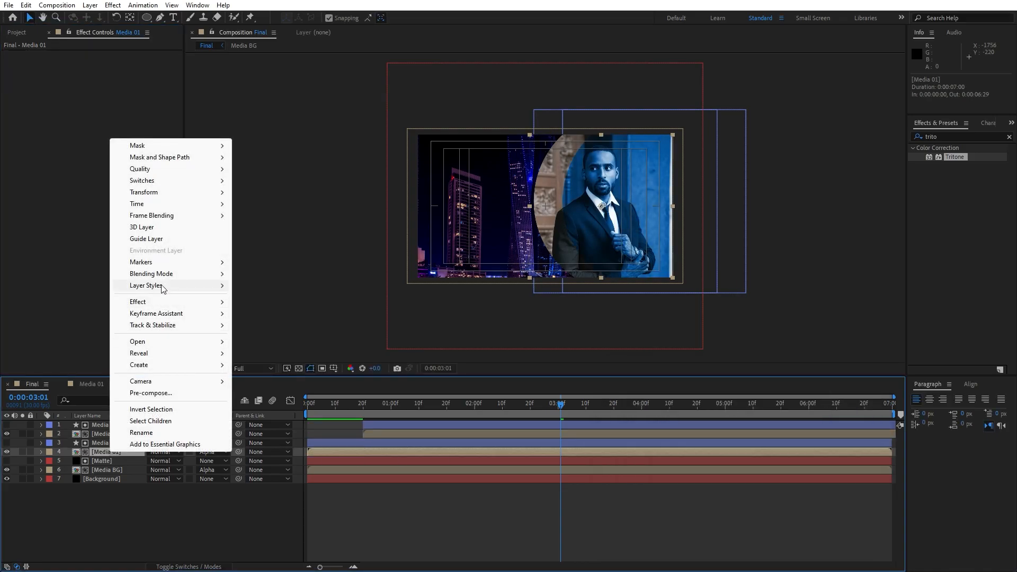
pyautogui.moveTo(164, 288)
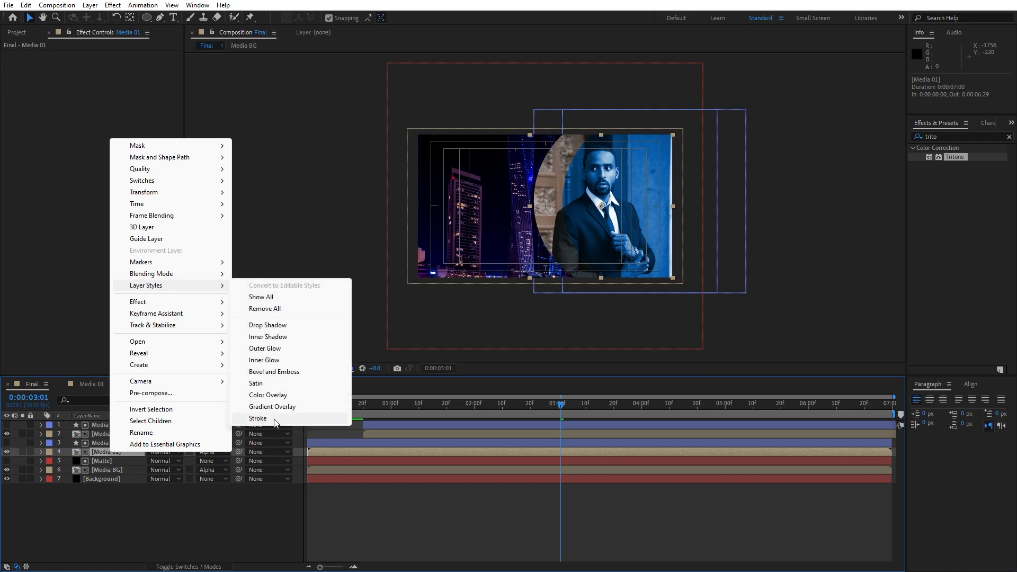
pyautogui.click(252, 418)
pyautogui.click(59, 488)
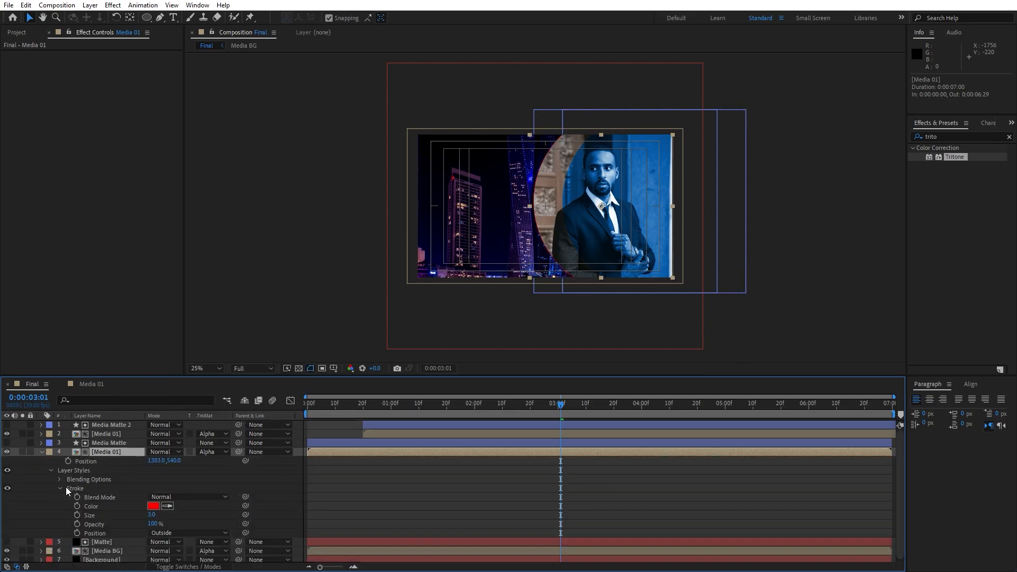
pyautogui.click(154, 506)
pyautogui.moveTo(658, 466); pyautogui.dragTo(546, 313)
pyautogui.click(849, 390)
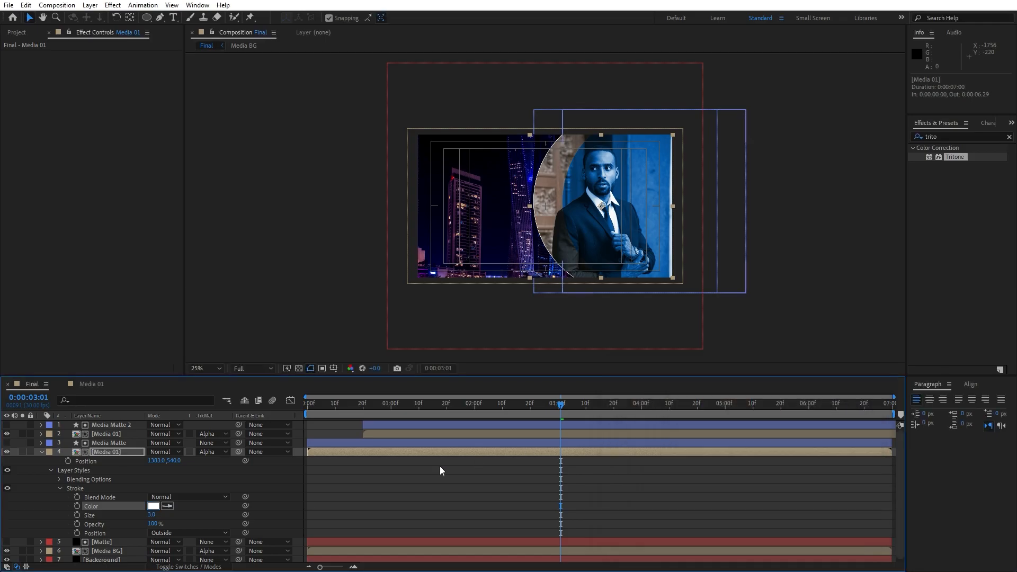
# Copy the white Stroke layer style onto the upper Media 01 layer, collapse both layers, and play the enlarged composition
pyautogui.click(80, 489)
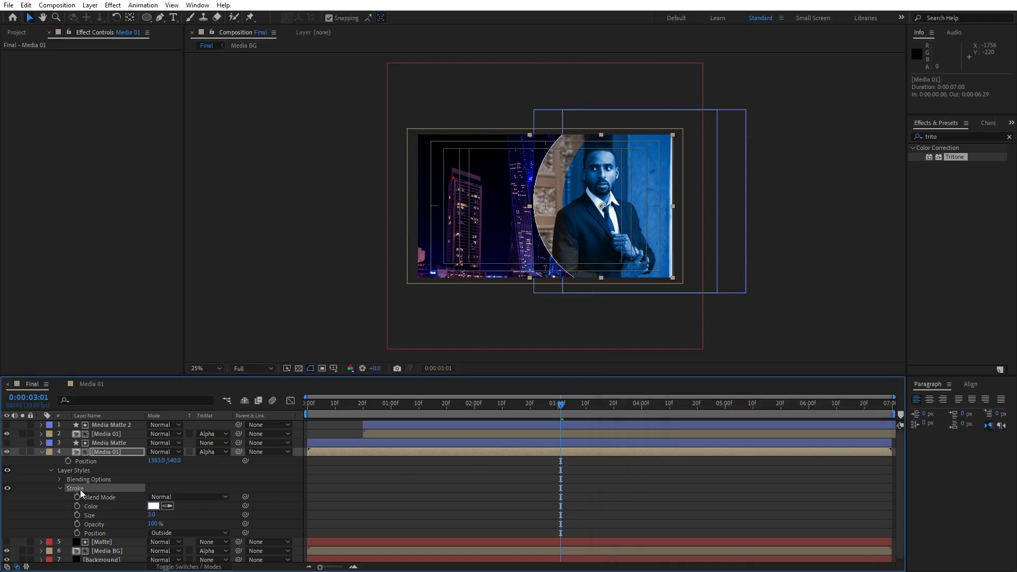
pyautogui.click(105, 434)
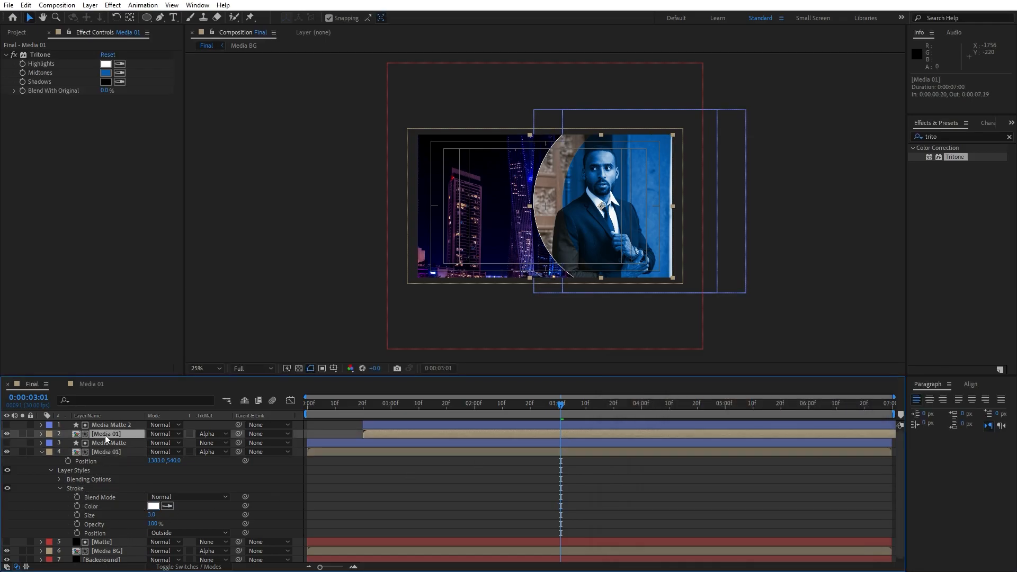
pyautogui.hotkey('ctrl', 'v')
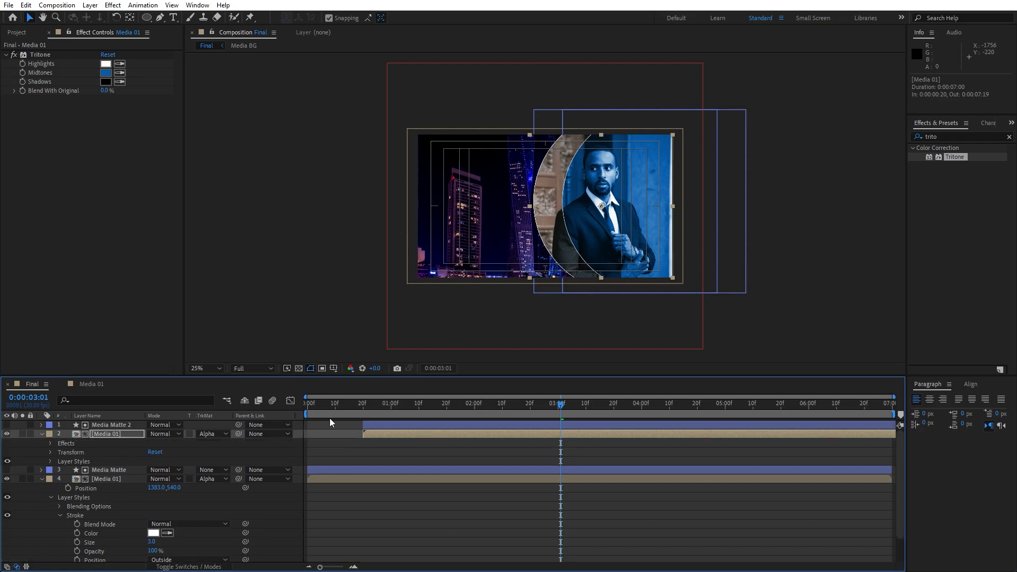
pyautogui.click(41, 434)
pyautogui.click(42, 451)
pyautogui.click(98, 532)
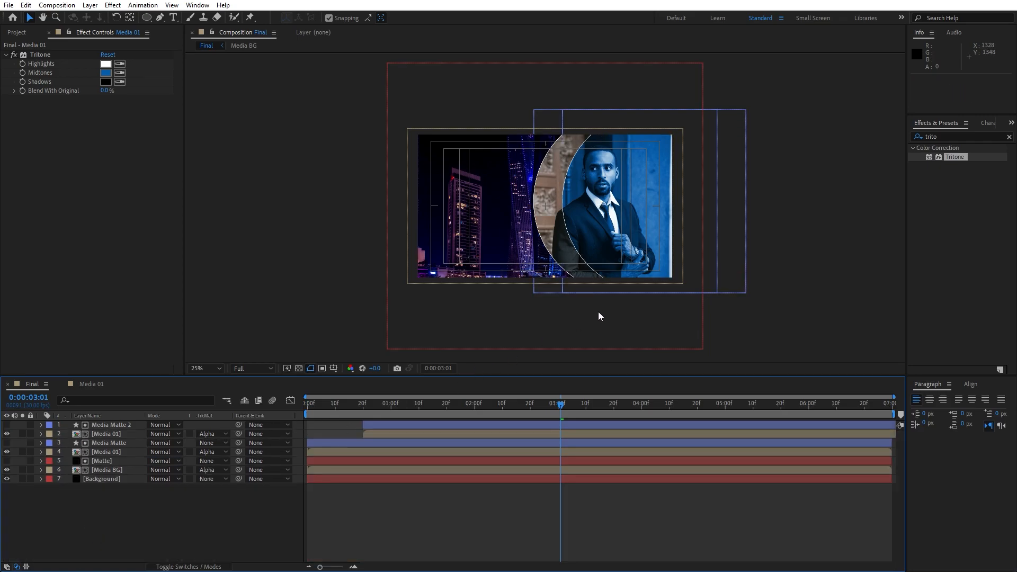
pyautogui.scroll(2, 597, 314)
pyautogui.press('space')
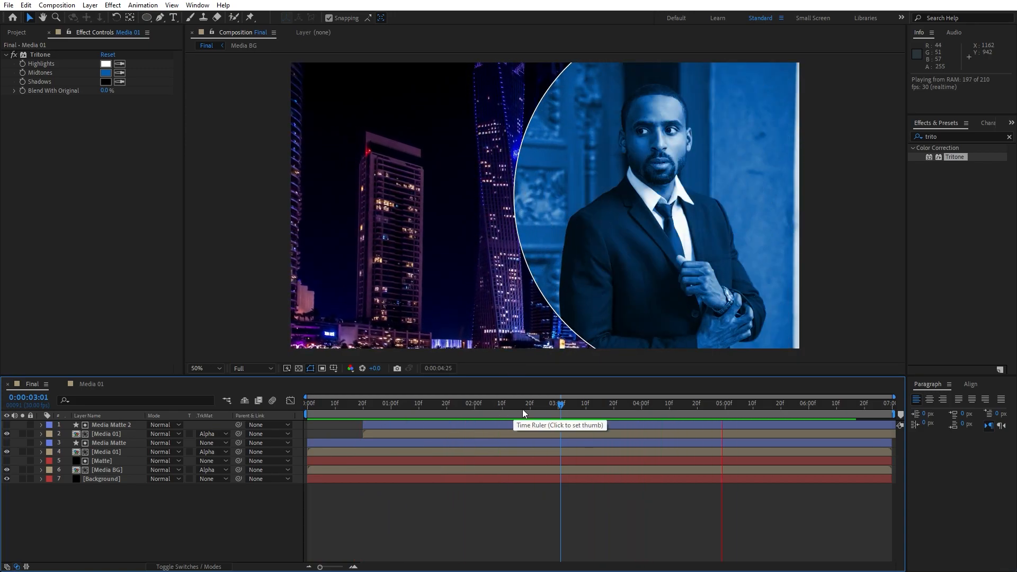
# At 0:00:03:18, create a text layer reading "CORPORATE" over the city background, beside the portrait
pyautogui.click(609, 407)
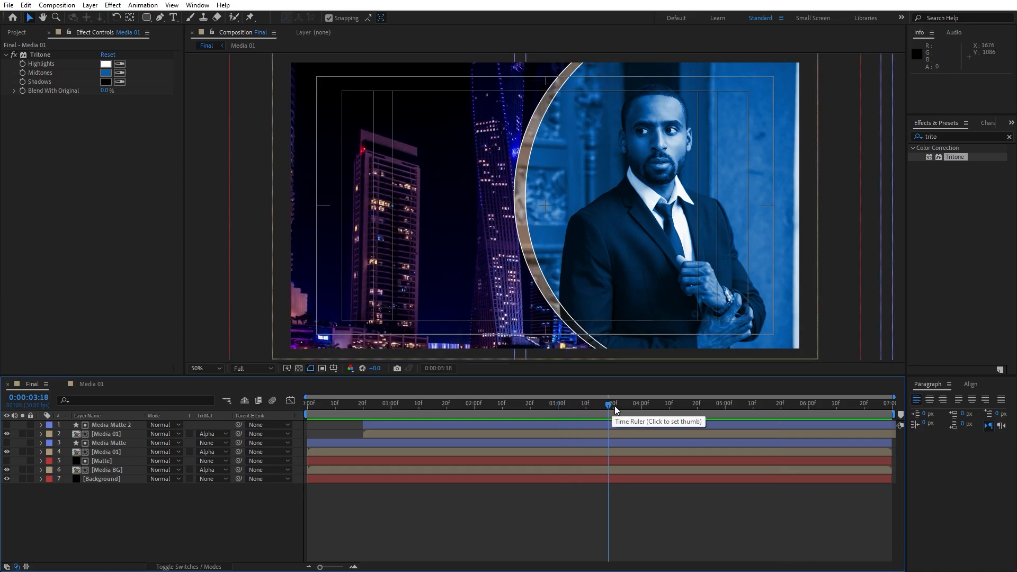
pyautogui.click(174, 18)
pyautogui.click(354, 147)
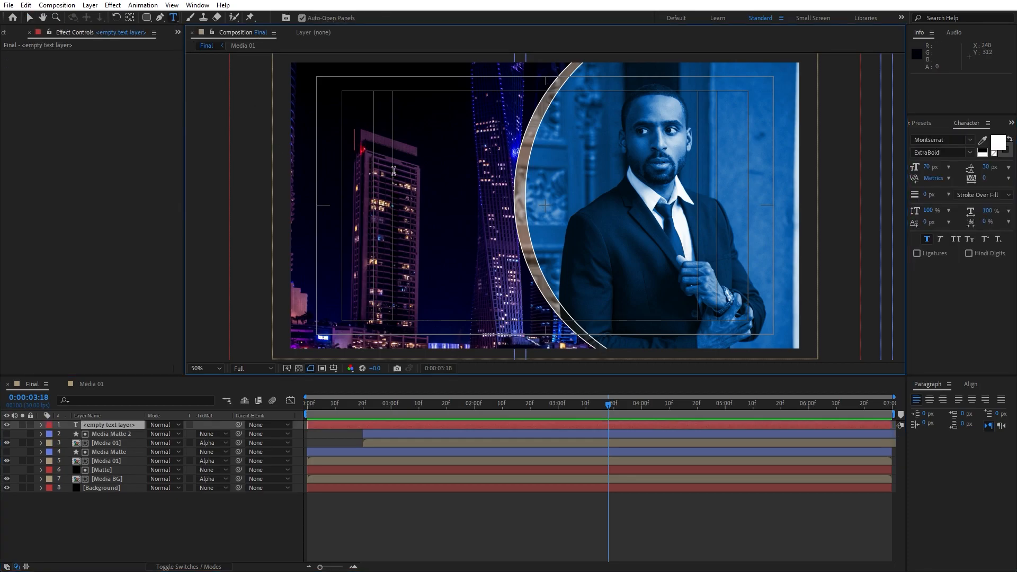
pyautogui.write('CORPORATE')
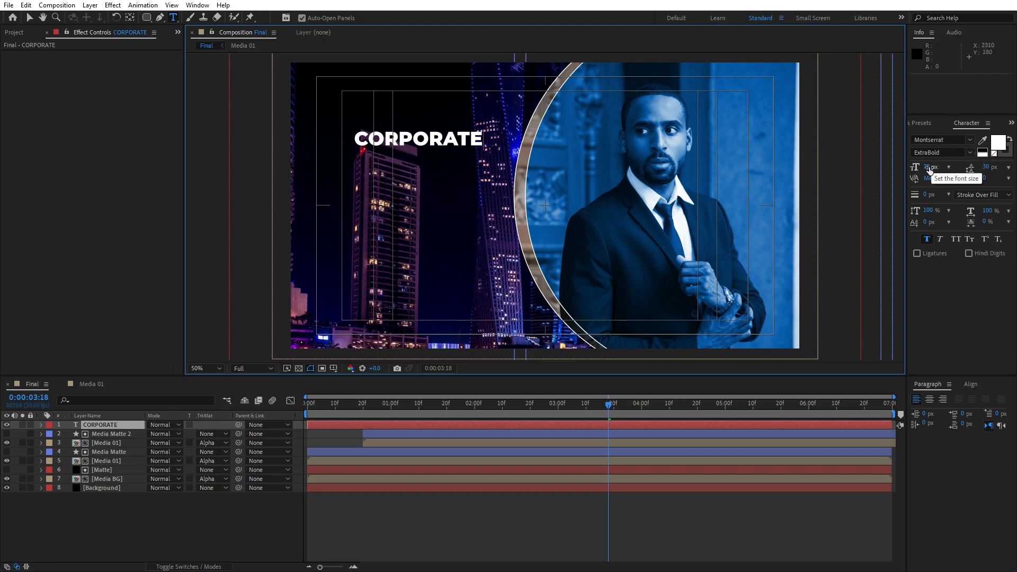
# Nudge the CORPORATE text layer to Position 240, 332
pyautogui.click(88, 425)
pyautogui.hotkey('shift', 'Down')
pyautogui.hotkey('shift', 'Down')
pyautogui.hotkey('shift', 'Left')
pyautogui.hotkey('shift', 'Right')
pyautogui.hotkey('shift', 'Right')
pyautogui.hotkey('shift', 'Left')
pyautogui.hotkey('shift', 'Left')
pyautogui.hotkey('shift', 'Up')
pyautogui.hotkey('shift', 'Up')
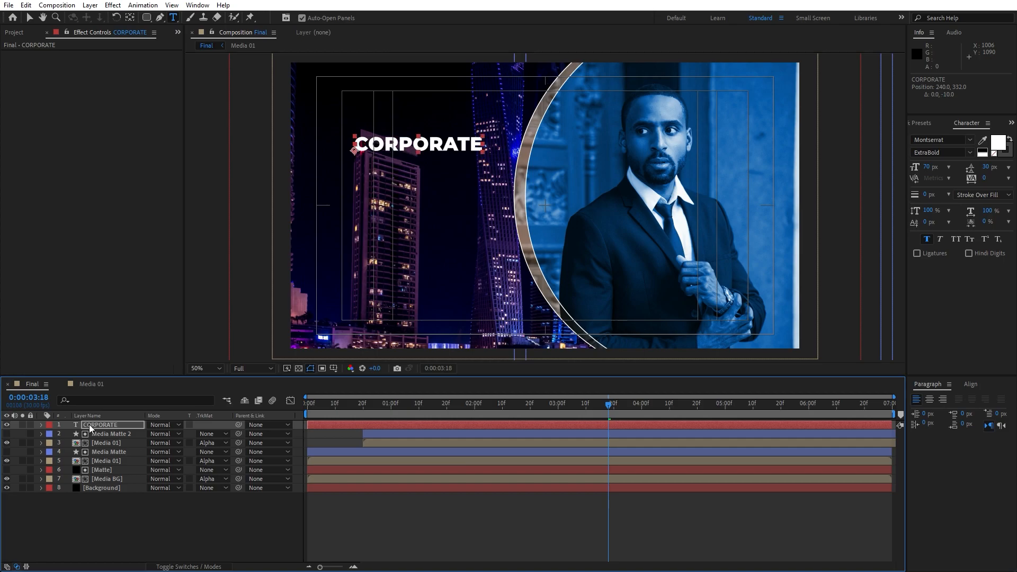
# Duplicate the CORPORATE text layer
pyautogui.click(104, 432)
pyautogui.click(102, 425)
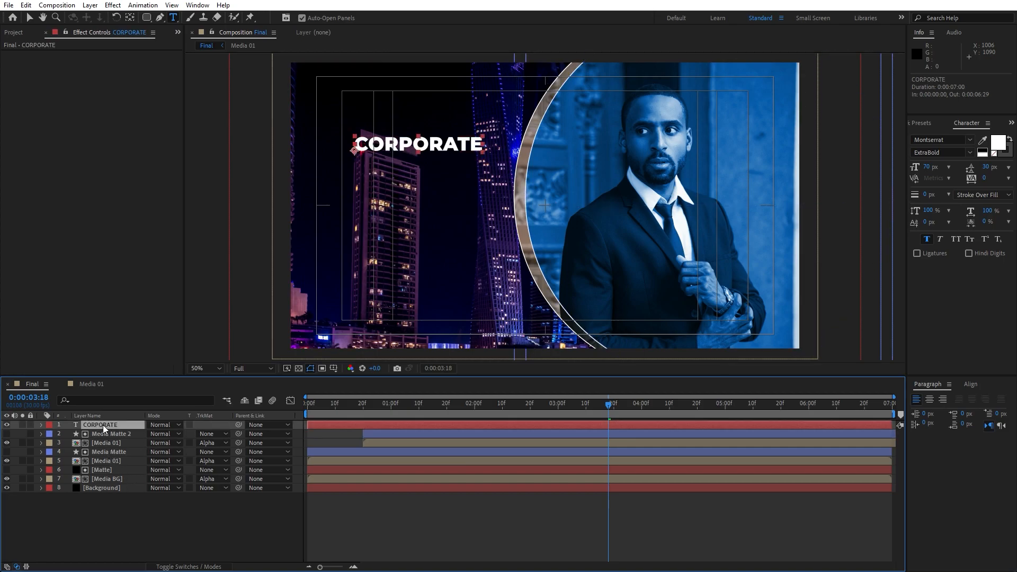
pyautogui.click(26, 5)
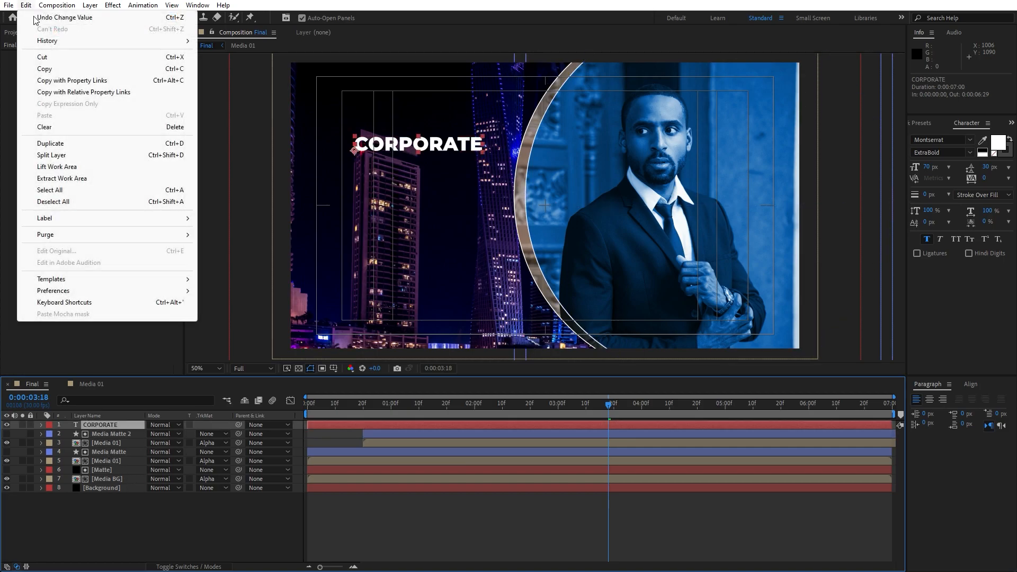
pyautogui.click(81, 144)
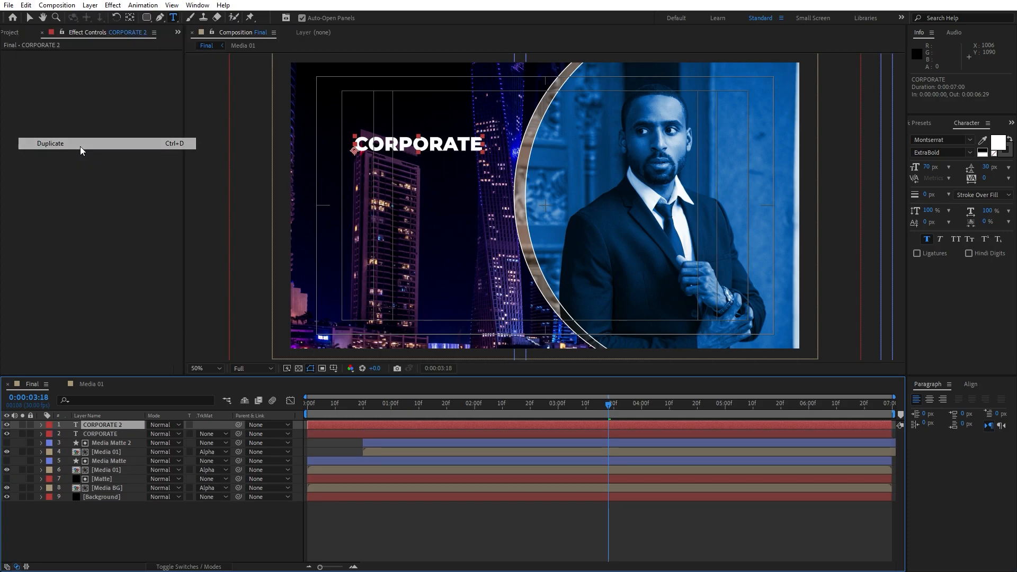
# Move the duplicated text layer down directly beneath the CORPORATE title and change its wording to "SLIDESHOW"
pyautogui.hotkey('shift', 'Down')
pyautogui.hotkey('shift', 'Down')
pyautogui.hotkey('shift', 'Down')
pyautogui.hotkey('shift', 'Down')
pyautogui.hotkey('shift', 'Down')
pyautogui.hotkey('shift', 'Down')
pyautogui.hotkey('shift', 'Down')
pyautogui.hotkey('shift', 'Down')
pyautogui.press('Up')
pyautogui.press('Up')
pyautogui.doubleClick(107, 424)
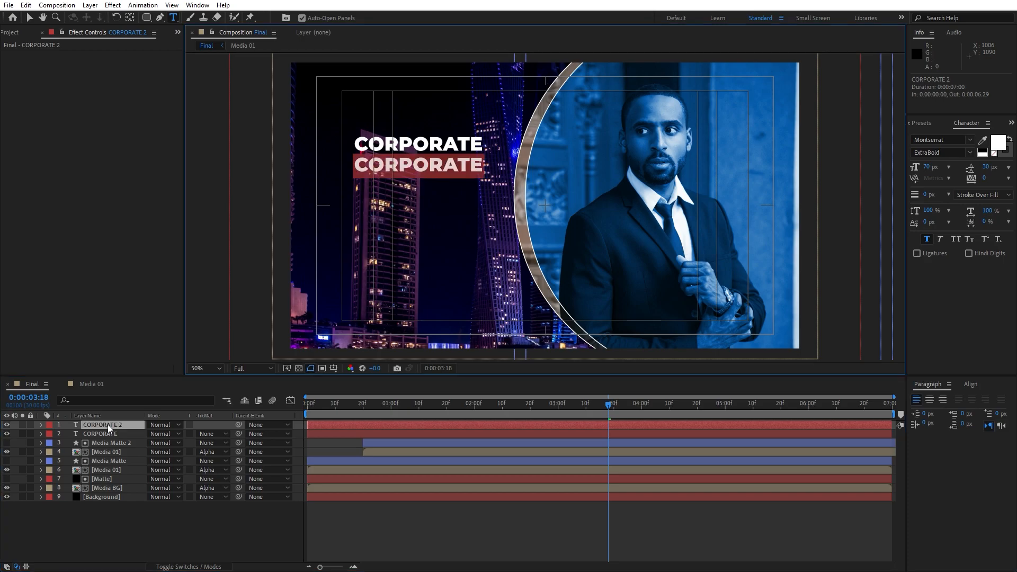
pyautogui.write('SLIDESHOW')
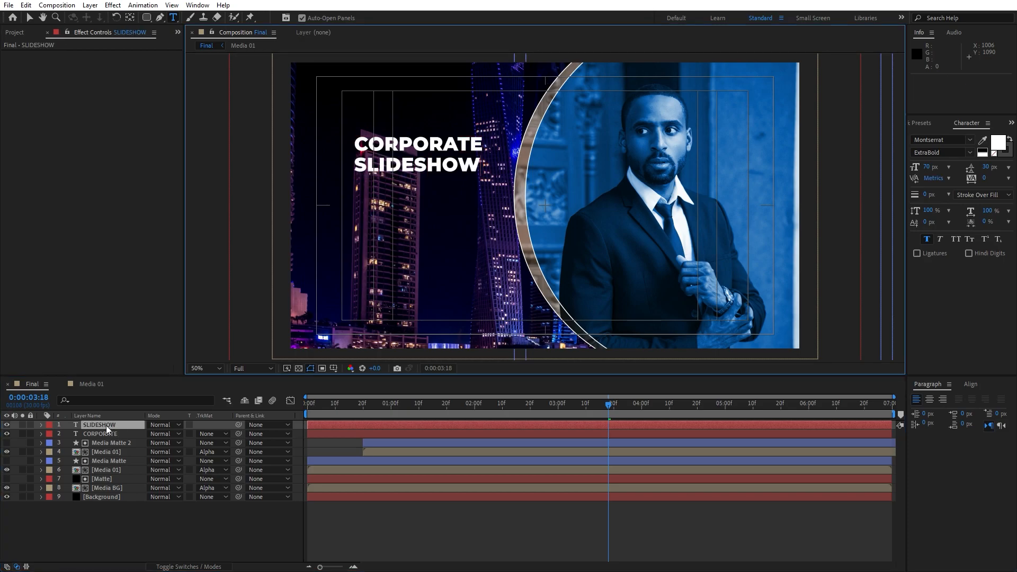
# Set the SLIDESHOW text to a font size of 35 px in Montserrat Regular
pyautogui.doubleClick(106, 425)
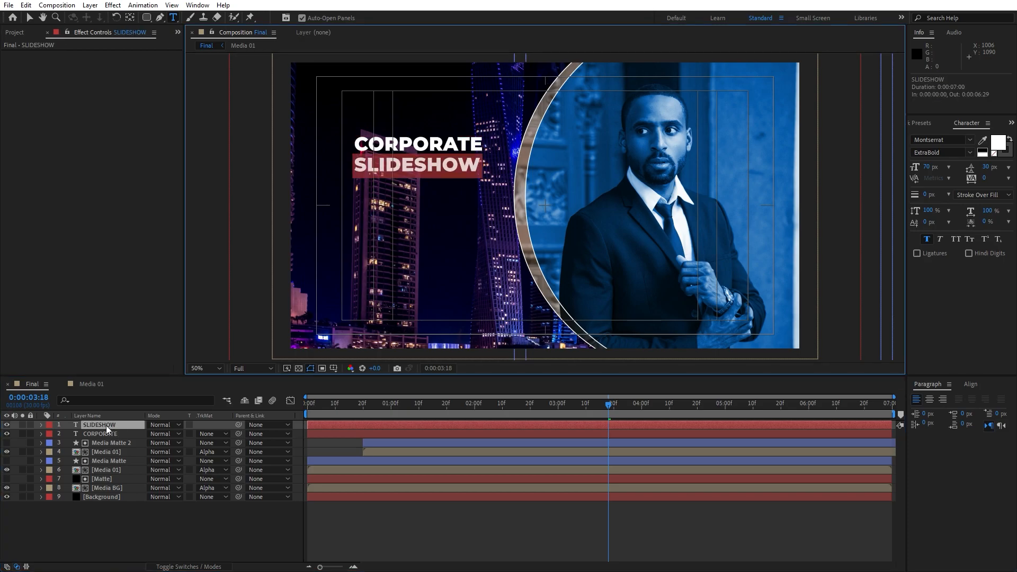
pyautogui.click(929, 167)
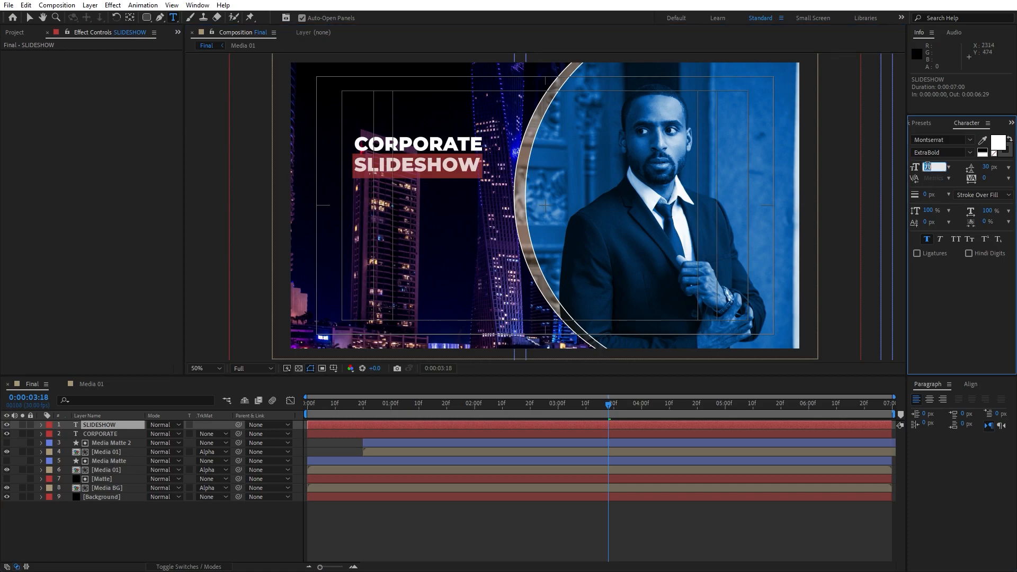
pyautogui.write('35')
pyautogui.press('Return')
pyautogui.click(942, 150)
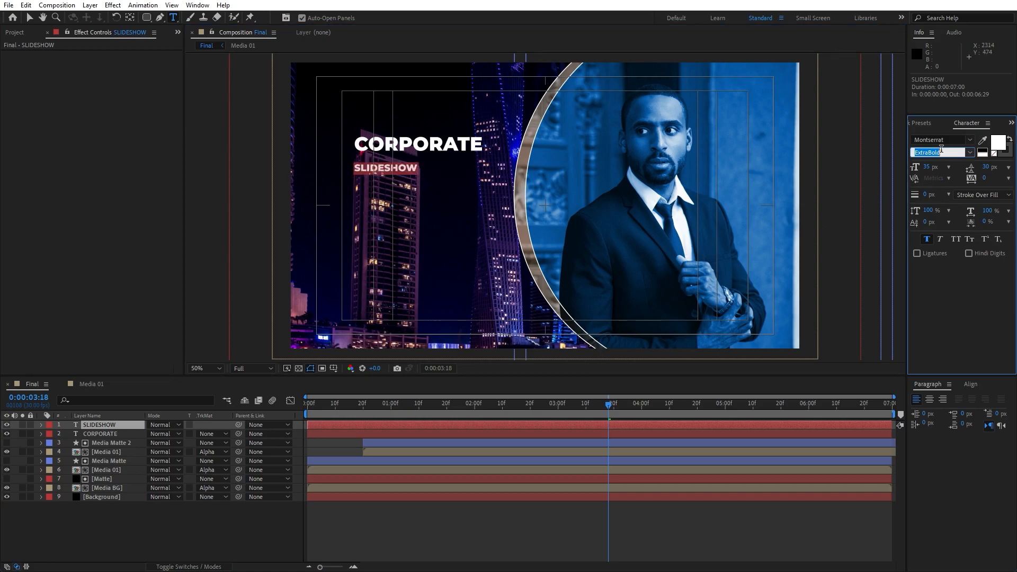
pyautogui.click(971, 154)
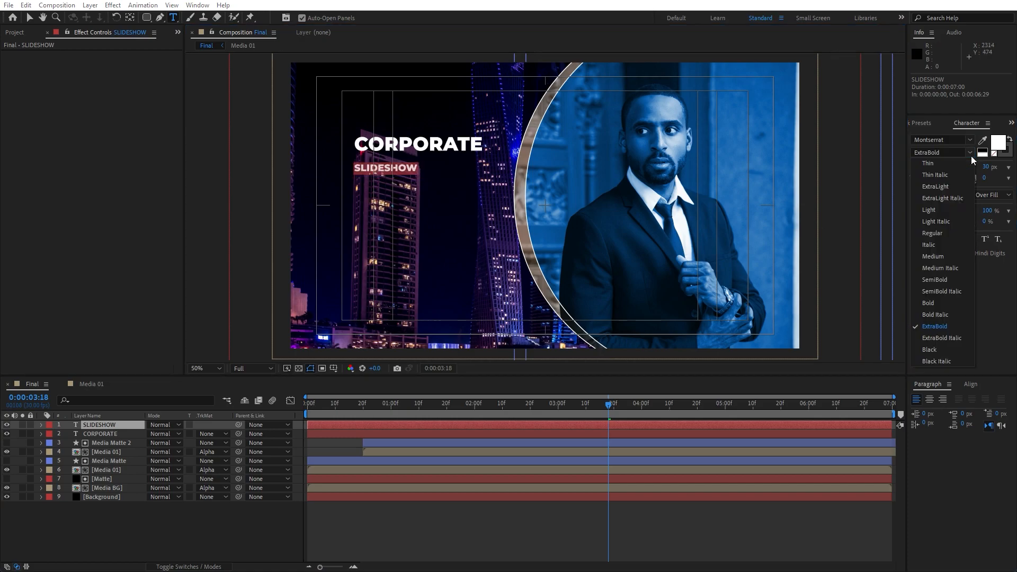
pyautogui.click(949, 230)
pyautogui.click(164, 527)
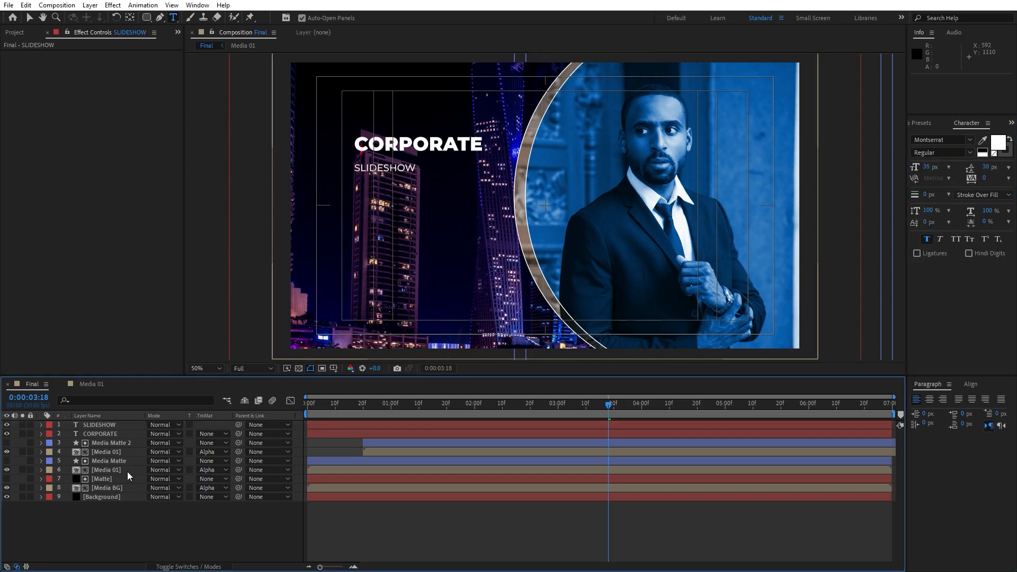
# Add a Tracking animator to the SLIDESHOW layer with a Tracking Amount of 20, and collapse the layer
pyautogui.click(41, 425)
pyautogui.click(227, 434)
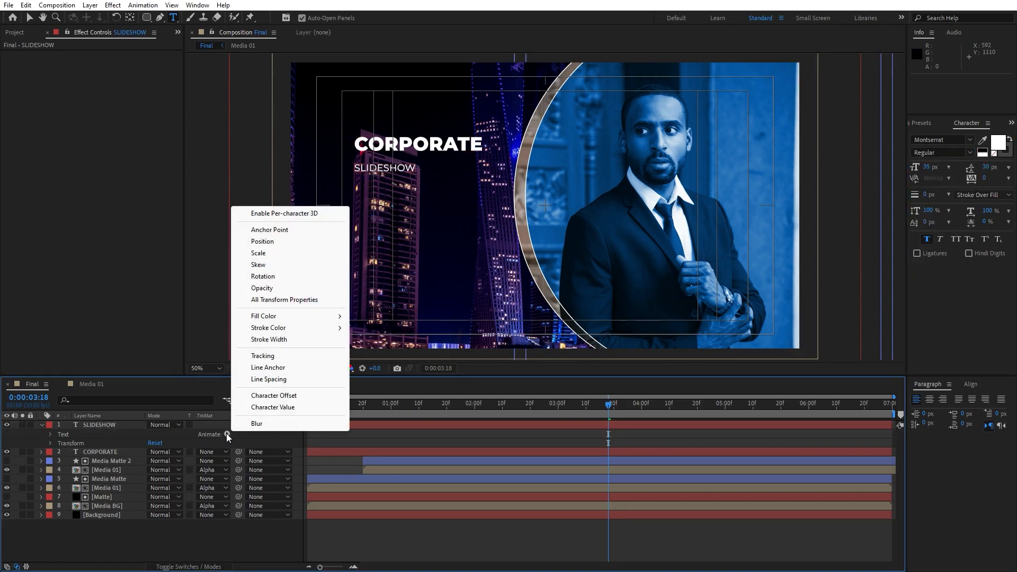
pyautogui.click(280, 360)
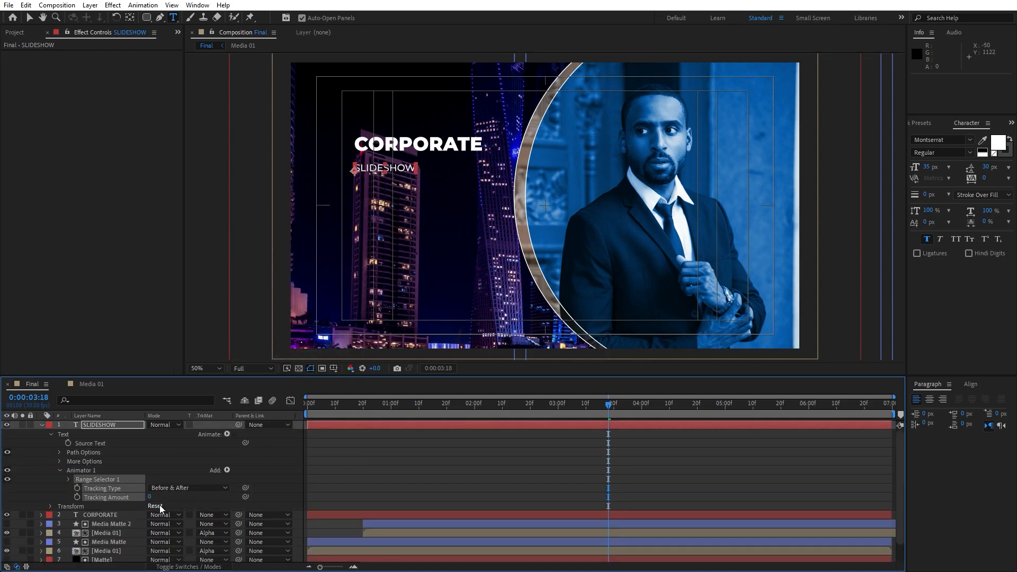
pyautogui.click(152, 497)
pyautogui.press('Return')
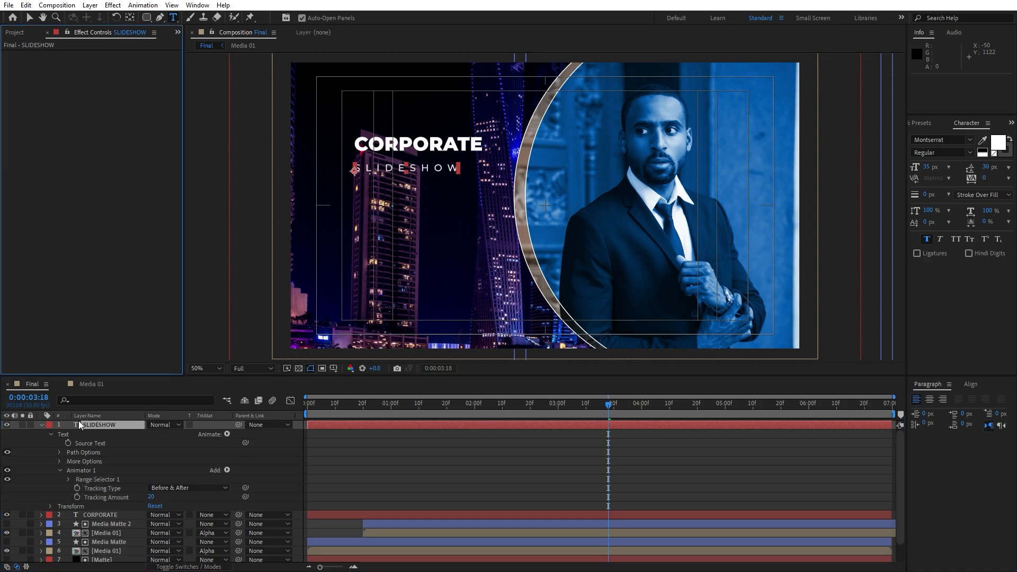
pyautogui.click(42, 425)
# Nudge the SLIDESHOW text layer closer beneath the title, to Position 276, 390
pyautogui.hotkey('shift', 'Up')
pyautogui.hotkey('shift', 'Right')
pyautogui.hotkey('shift', 'Right')
pyautogui.press('Left')
pyautogui.press('Left')
pyautogui.press('Left')
pyautogui.press('Left')
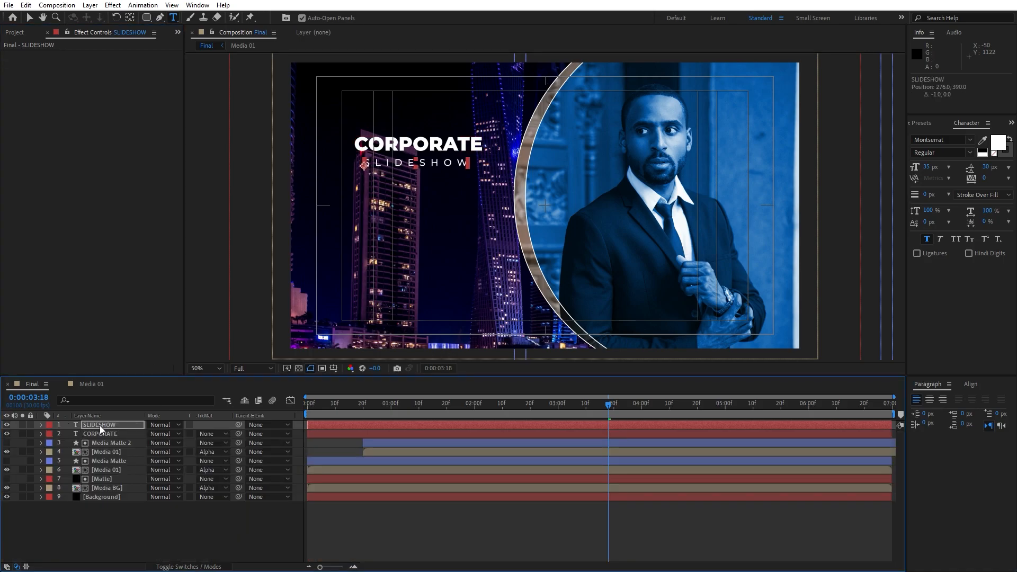
pyautogui.click(129, 513)
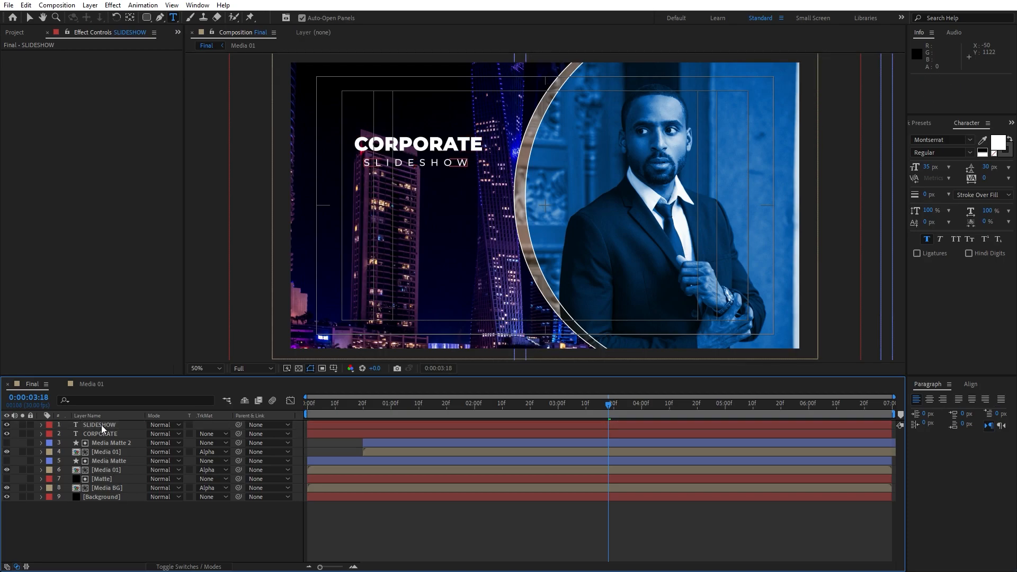
# Draw a white rounded rectangle about 470 by 50 px over the SLIDESHOW text and name its layer "Text BG"
pyautogui.click(148, 20)
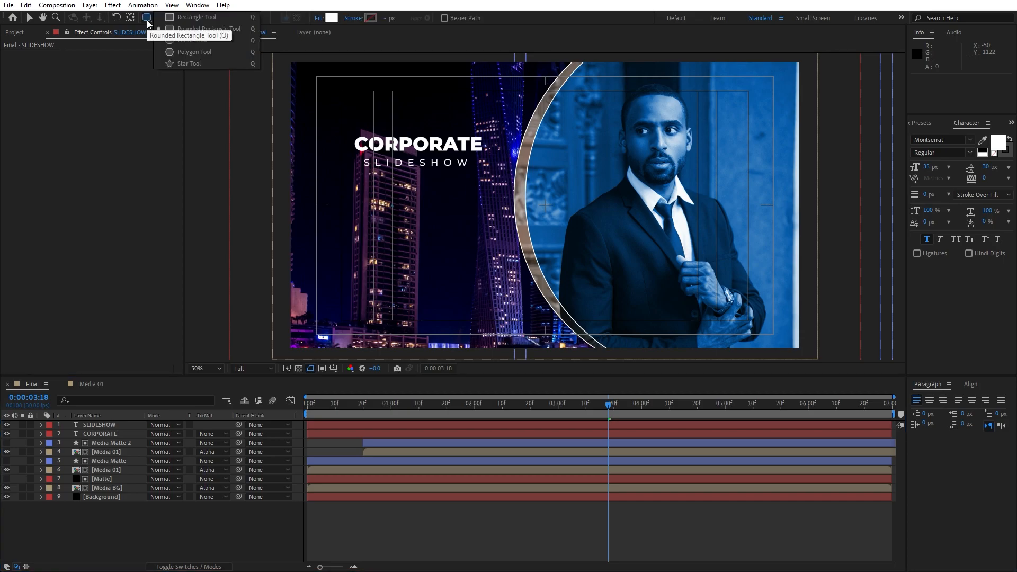
pyautogui.click(199, 32)
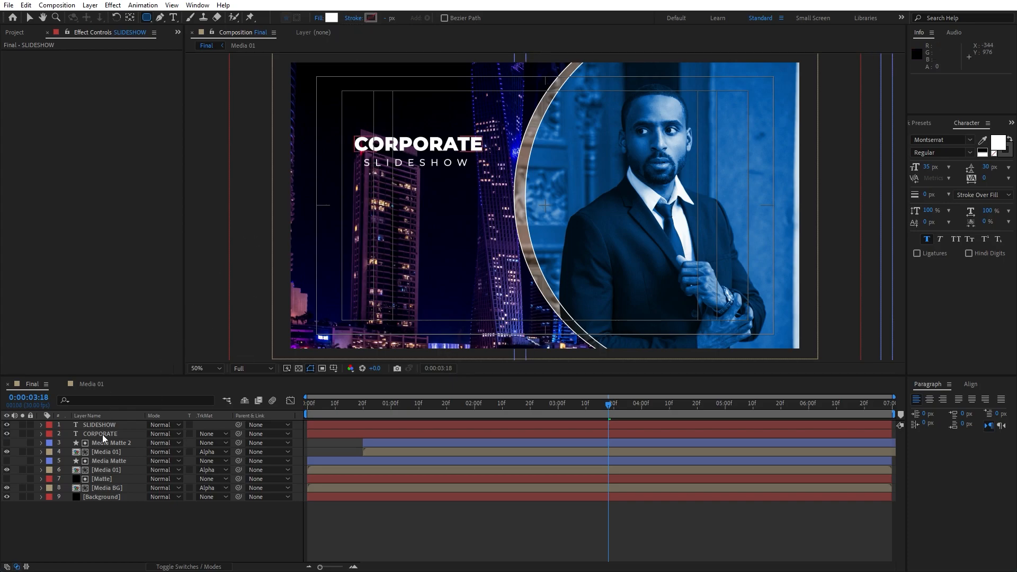
pyautogui.moveTo(355, 156); pyautogui.dragTo(479, 170)
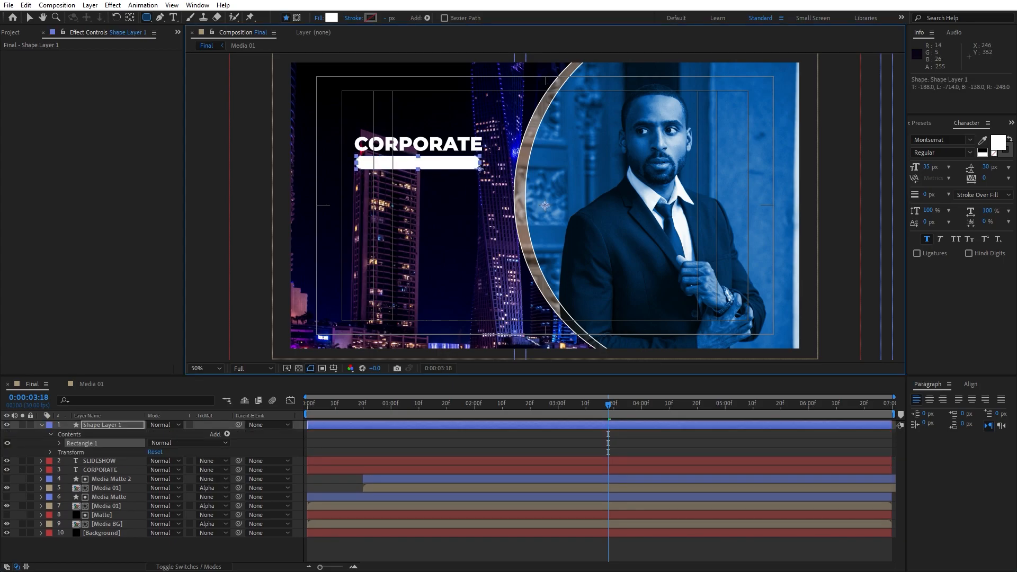
pyautogui.click(42, 425)
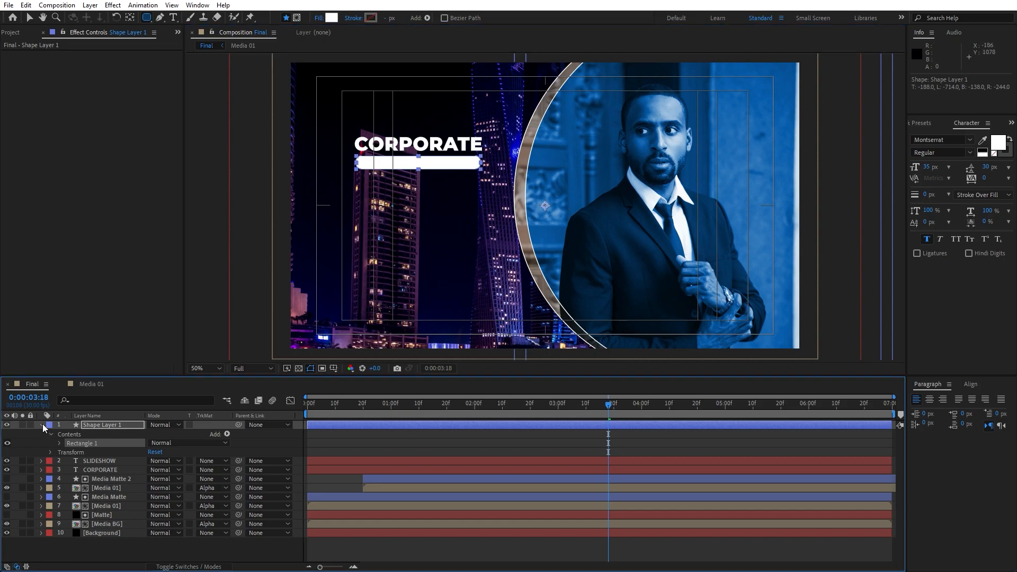
pyautogui.write('Text BG')
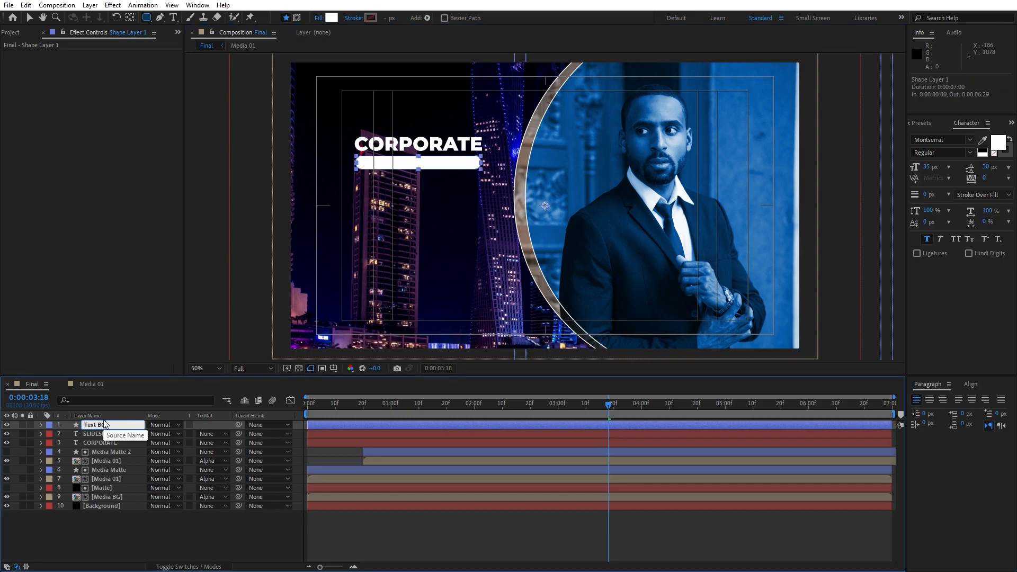
pyautogui.click(126, 536)
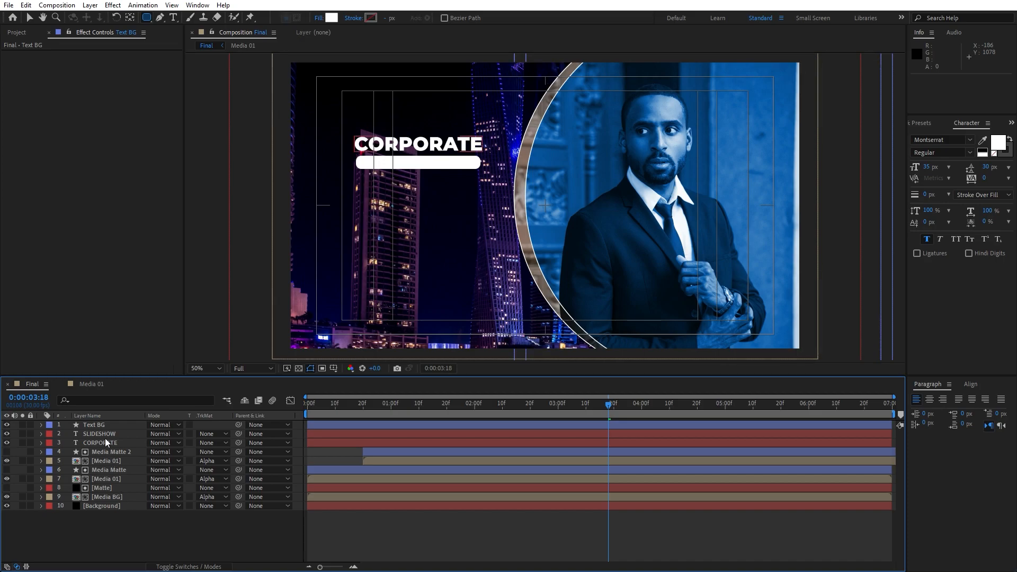
# Place the SLIDESHOW layer above Text BG and apply the Fill effect to it
pyautogui.click(103, 434)
pyautogui.moveTo(95, 434); pyautogui.dragTo(116, 421)
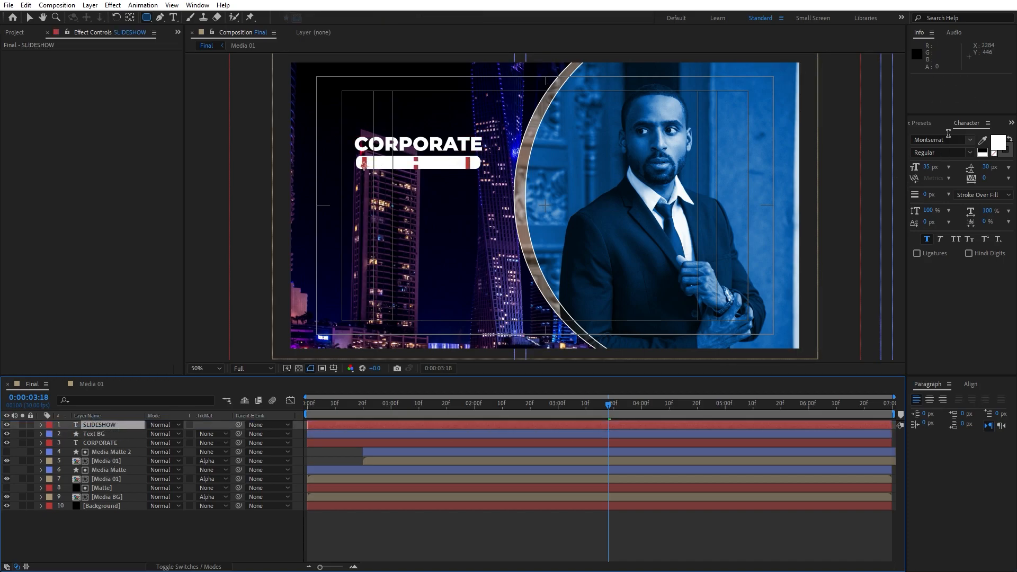
pyautogui.click(923, 123)
pyautogui.doubleClick(936, 136)
pyautogui.write('fill')
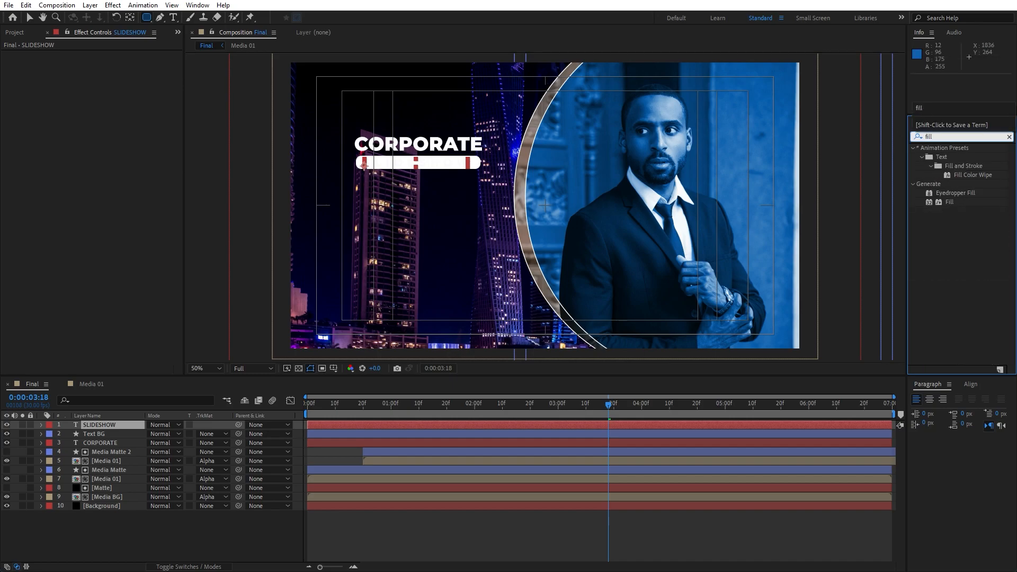
pyautogui.moveTo(948, 202); pyautogui.dragTo(101, 424)
pyautogui.click(101, 424)
pyautogui.press('v')
# Set the Fill color of the SLIDESHOW text to blue 0036D1
pyautogui.click(105, 82)
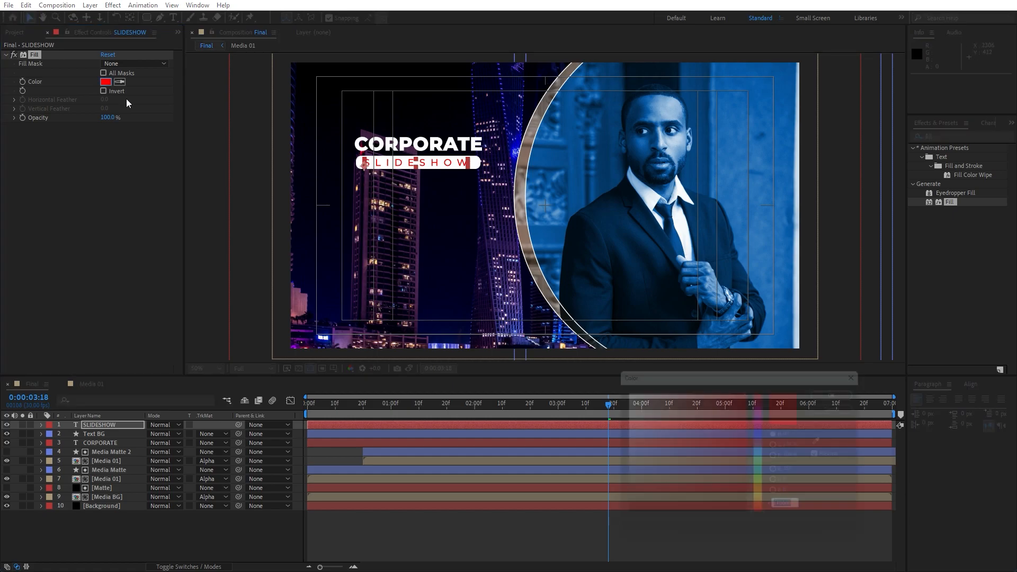
pyautogui.click(765, 440)
pyautogui.moveTo(746, 444); pyautogui.dragTo(770, 412)
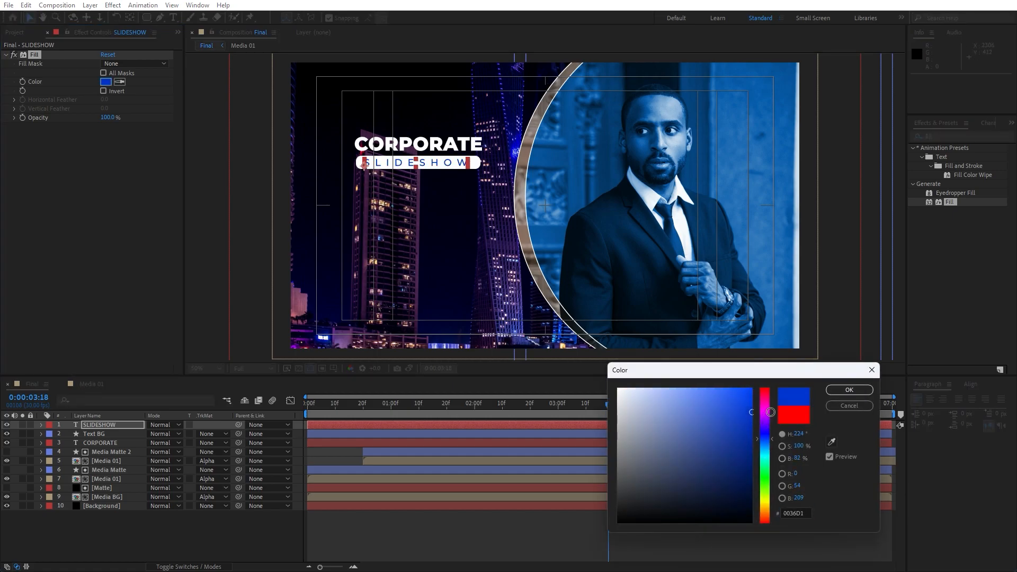
pyautogui.click(849, 390)
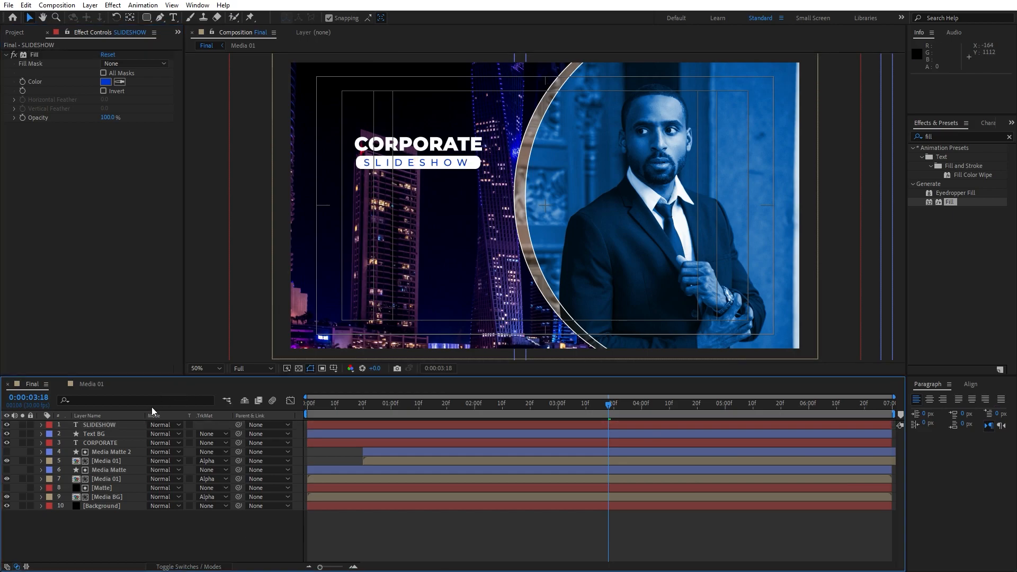
# Nudge the SLIDESHOW text slightly to the right to center it within the white rounded bar
pyautogui.click(102, 425)
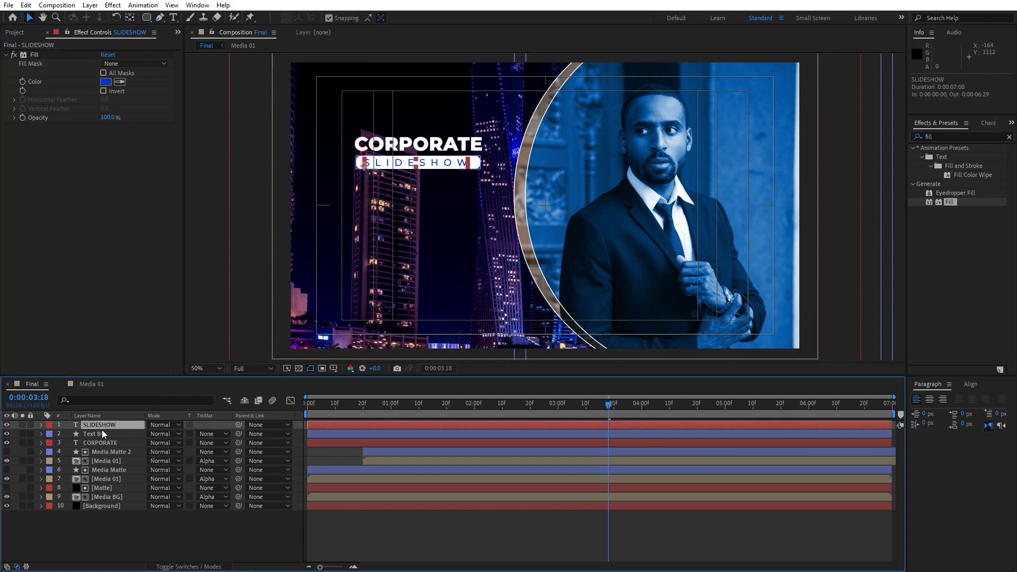
pyautogui.press('Right')
pyautogui.press('Right')
pyautogui.press('Right')
pyautogui.press('Right')
pyautogui.press('Right')
pyautogui.press('Right')
pyautogui.press('Right')
pyautogui.press('Right')
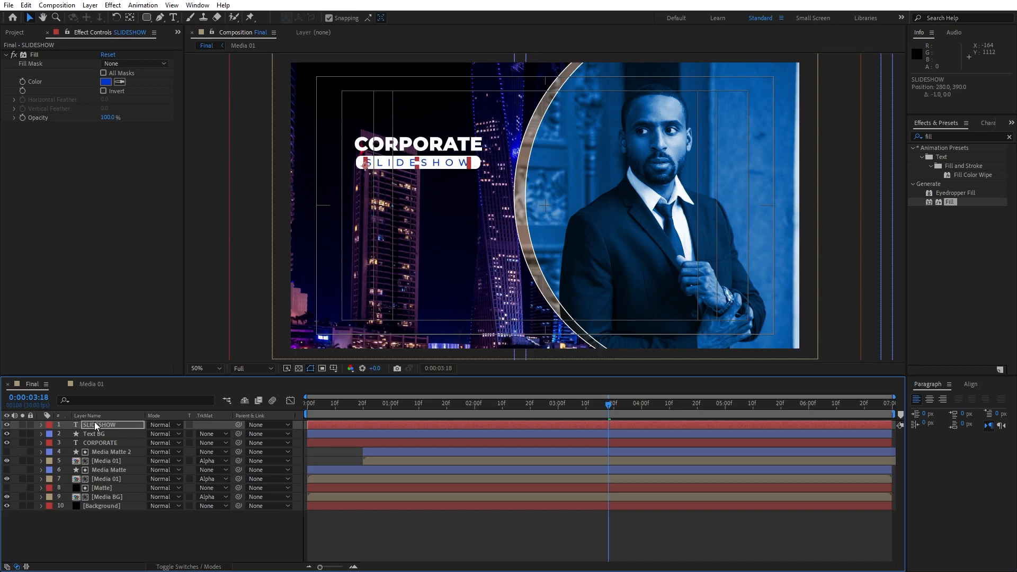
pyautogui.press('Right')
pyautogui.press('Right')
pyautogui.press('Right')
pyautogui.press('Right')
pyautogui.press('Left')
pyautogui.press('Left')
pyautogui.click(114, 526)
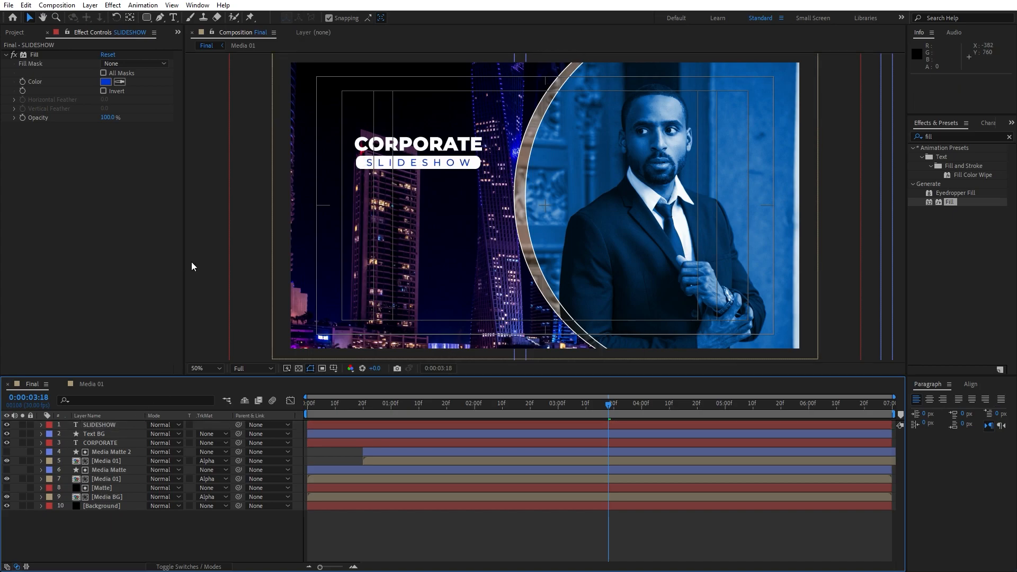
# Create a paragraph text box below the SLIDESHOW bar and paste the copied Lorem ipsum text into it
pyautogui.click(174, 18)
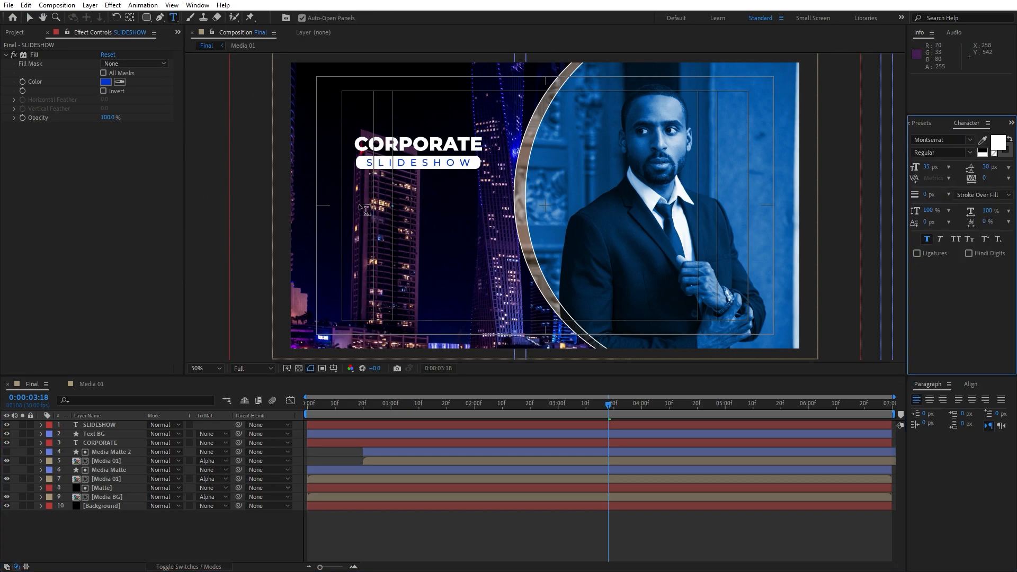
pyautogui.moveTo(345, 188); pyautogui.dragTo(498, 327)
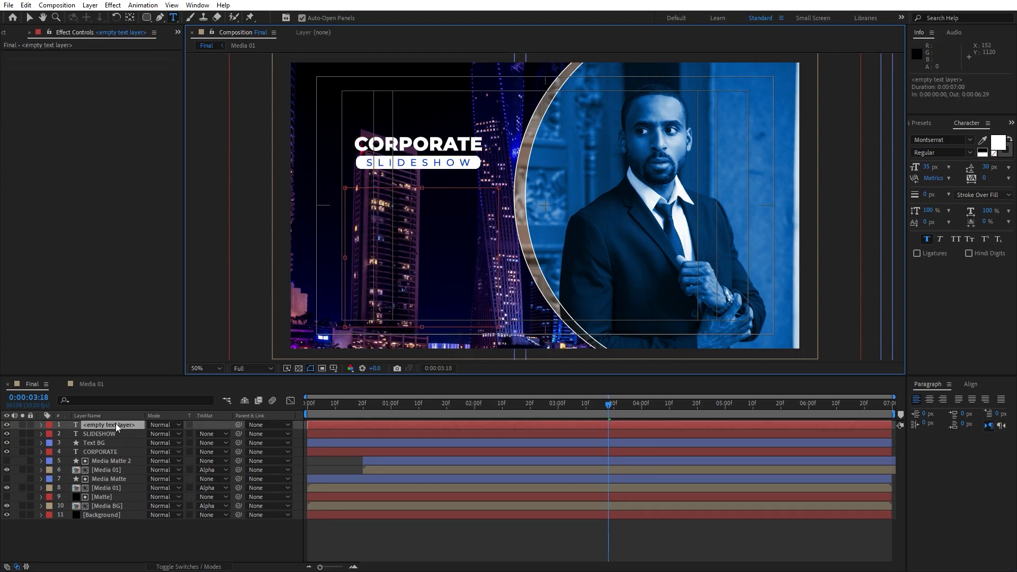
pyautogui.hotkey('ctrl', 'v')
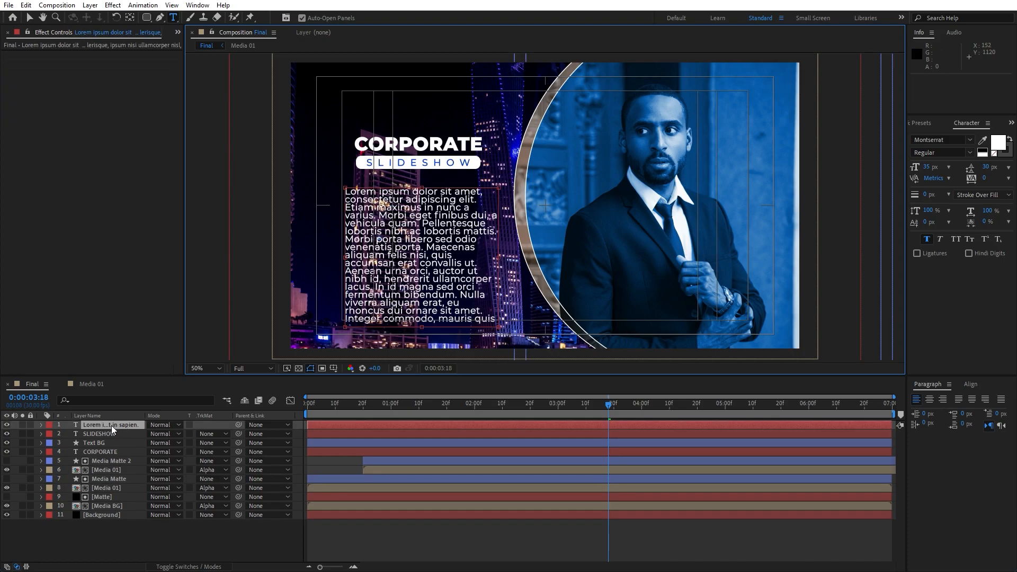
# Set the font size of the Lorem ipsum paragraph to 20 px
pyautogui.doubleClick(111, 425)
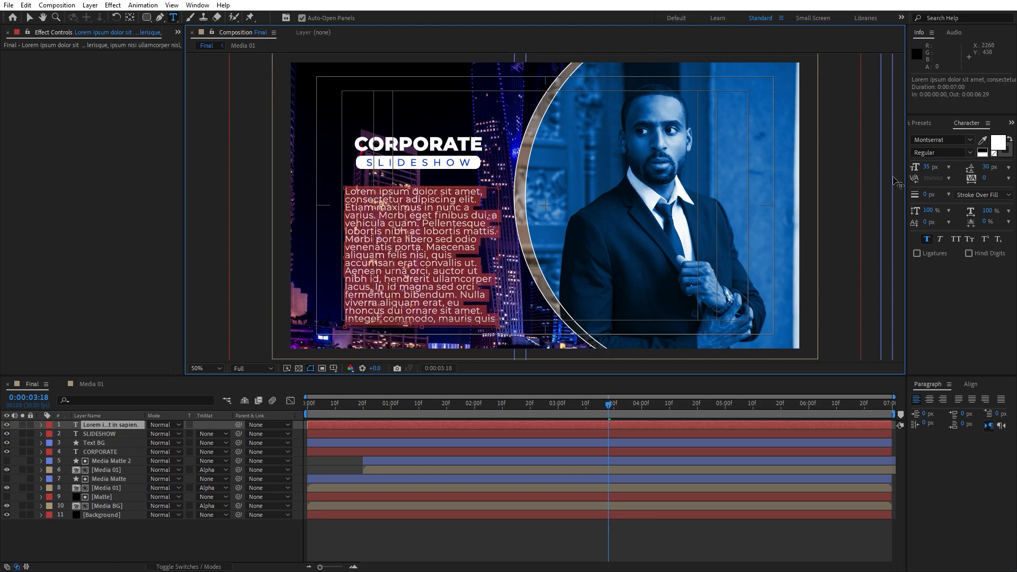
pyautogui.click(931, 168)
pyautogui.write('20')
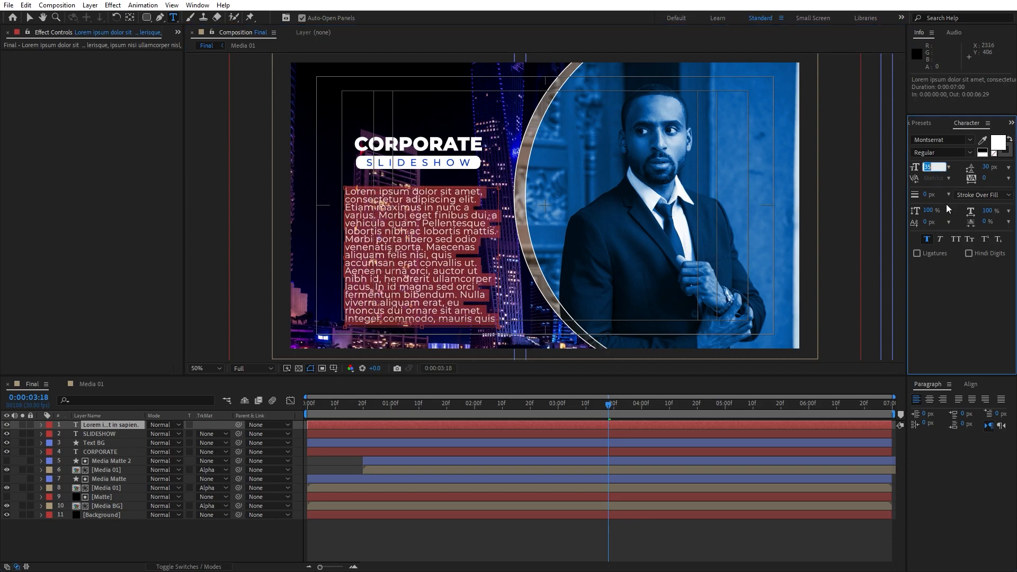
pyautogui.press('Return')
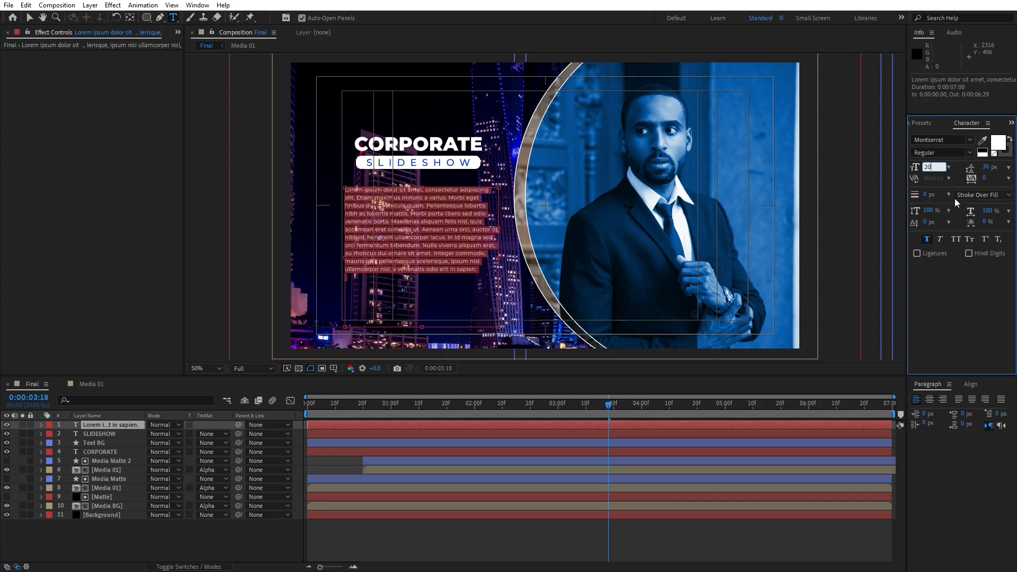
# Try a leading of 20 px on the Lorem ipsum paragraph, and restore it to 30 px
pyautogui.moveTo(991, 170); pyautogui.dragTo(989, 168)
pyautogui.click(987, 167)
pyautogui.write('20')
pyautogui.press('Return')
pyautogui.write('30')
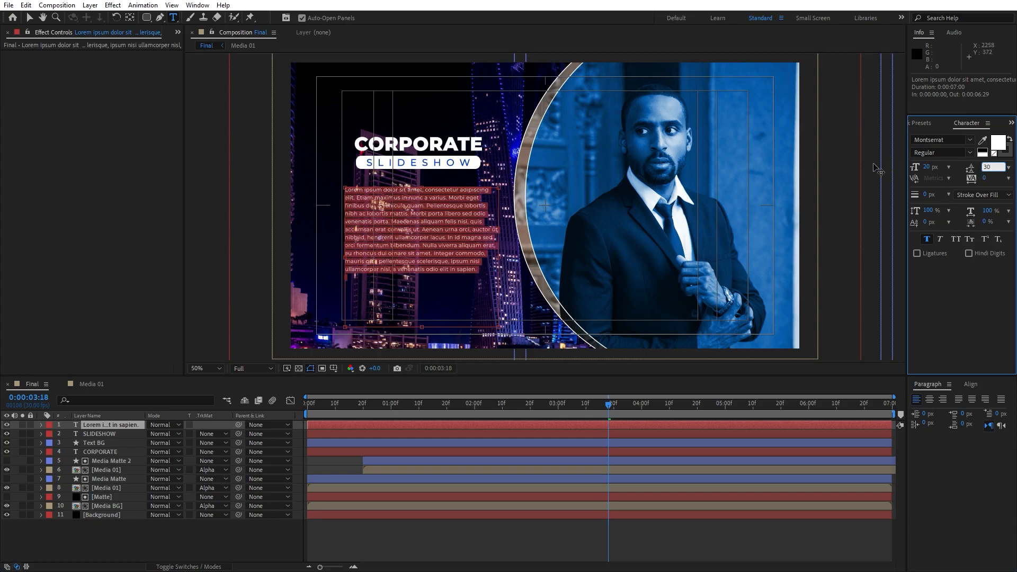
pyautogui.click(82, 543)
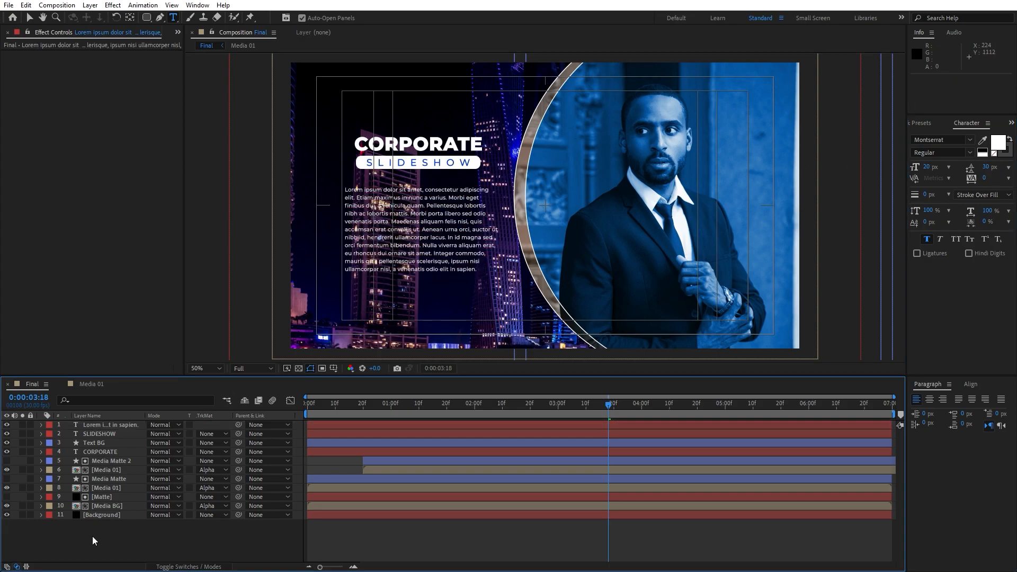
# Nudge the Lorem ipsum paragraph layer slightly to the left, to Position 490, 735
pyautogui.click(104, 425)
pyautogui.hotkey('shift', 'Right')
pyautogui.hotkey('shift', 'Left')
pyautogui.press('Left')
pyautogui.press('Left')
pyautogui.press('Left')
pyautogui.press('Left')
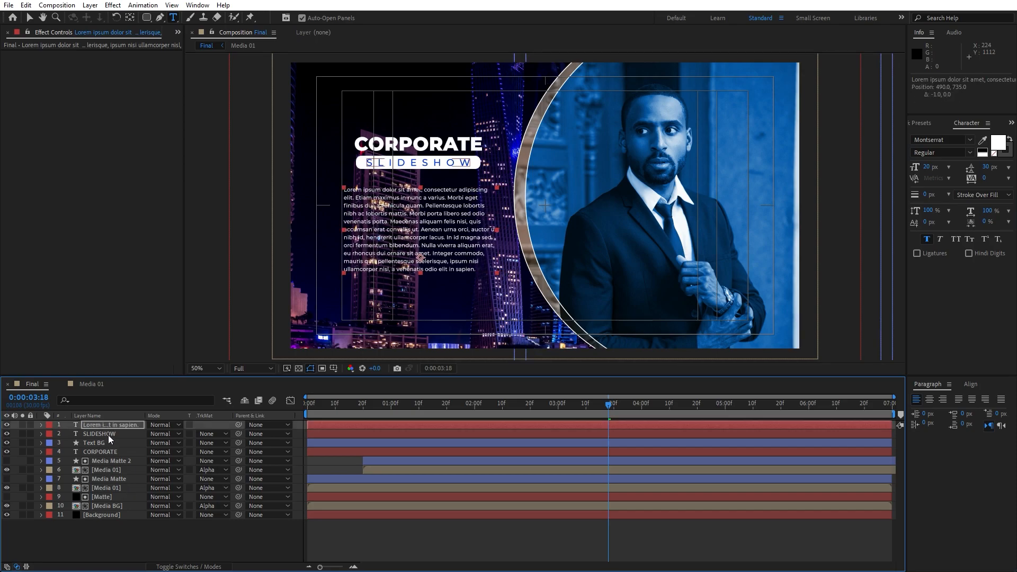
# Move the SLIDESHOW, Text BG and CORPORATE layers together to align with the paragraph's left edge and sit slightly closer to it
pyautogui.click(108, 434)
pyautogui.keyDown('shift'); pyautogui.click(107, 449); pyautogui.keyUp('shift')
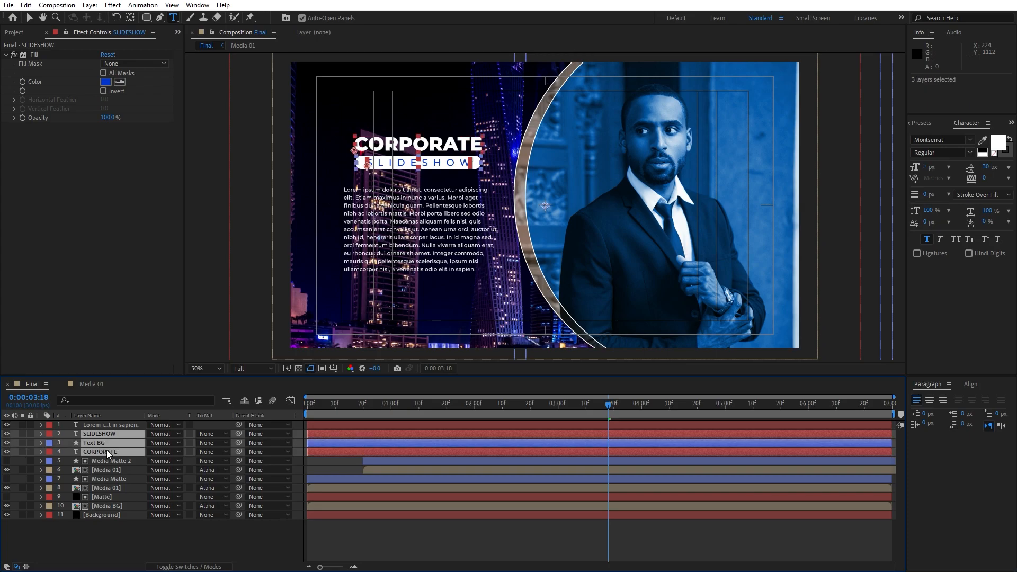
pyautogui.hotkey('shift', 'Left')
pyautogui.hotkey('shift', 'Left')
pyautogui.hotkey('shift', 'Left')
pyautogui.hotkey('shift', 'Left')
pyautogui.hotkey('shift', 'Down')
pyautogui.hotkey('shift', 'Down')
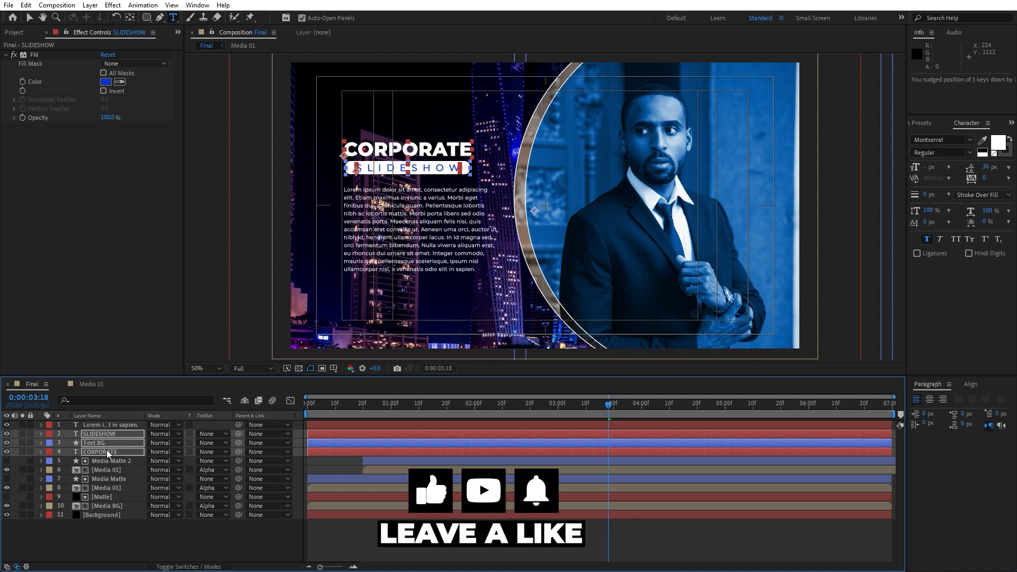
pyautogui.hotkey('shift', 'Up')
pyautogui.hotkey('shift', 'Up')
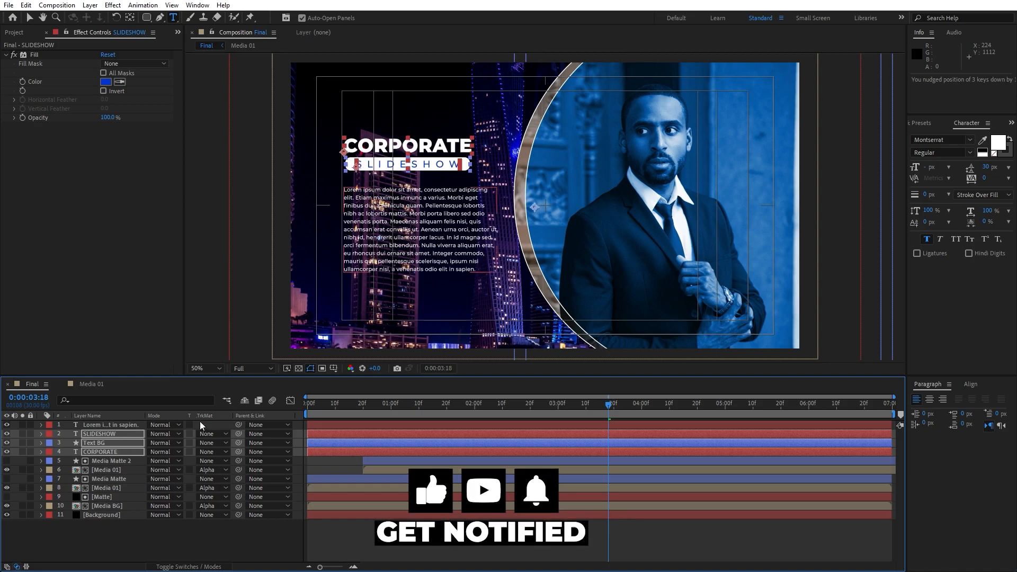
# Apply the Typewriter preset to the CORPORATE layer at 0:00:01:00, reveal its keyframes and scrub through the animation
pyautogui.click(112, 506)
pyautogui.click(104, 452)
pyautogui.moveTo(443, 409); pyautogui.dragTo(391, 406)
pyautogui.hotkey('ctrl', '5')
pyautogui.write('type')
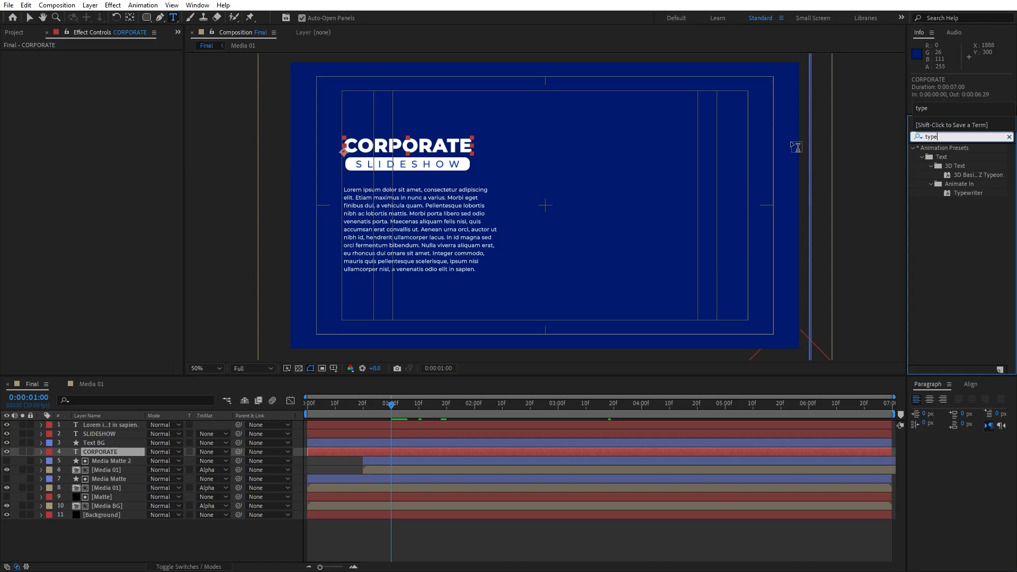
pyautogui.moveTo(964, 192); pyautogui.dragTo(106, 452)
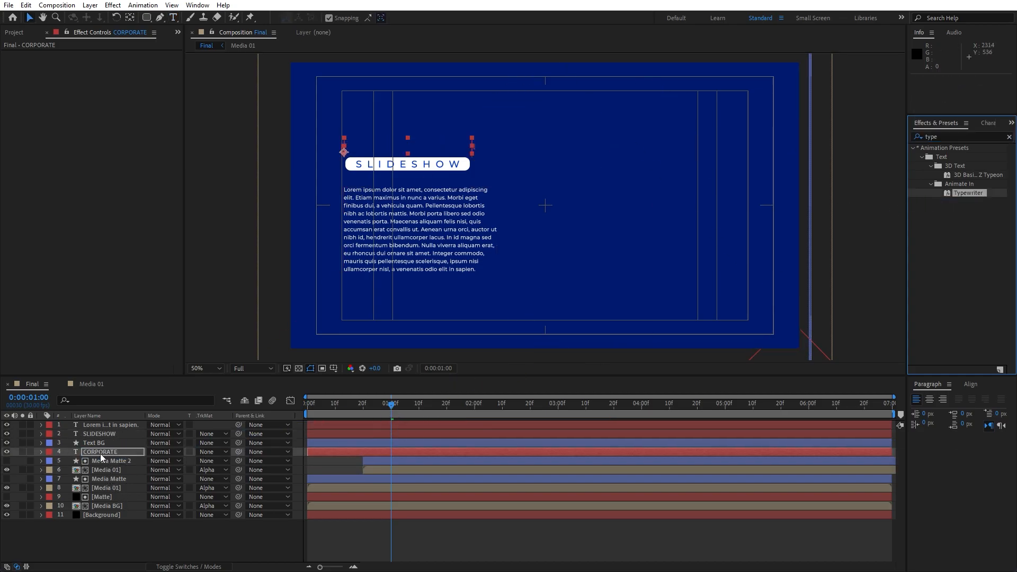
pyautogui.click(435, 449)
pyautogui.press('u')
pyautogui.moveTo(401, 411); pyautogui.dragTo(569, 414)
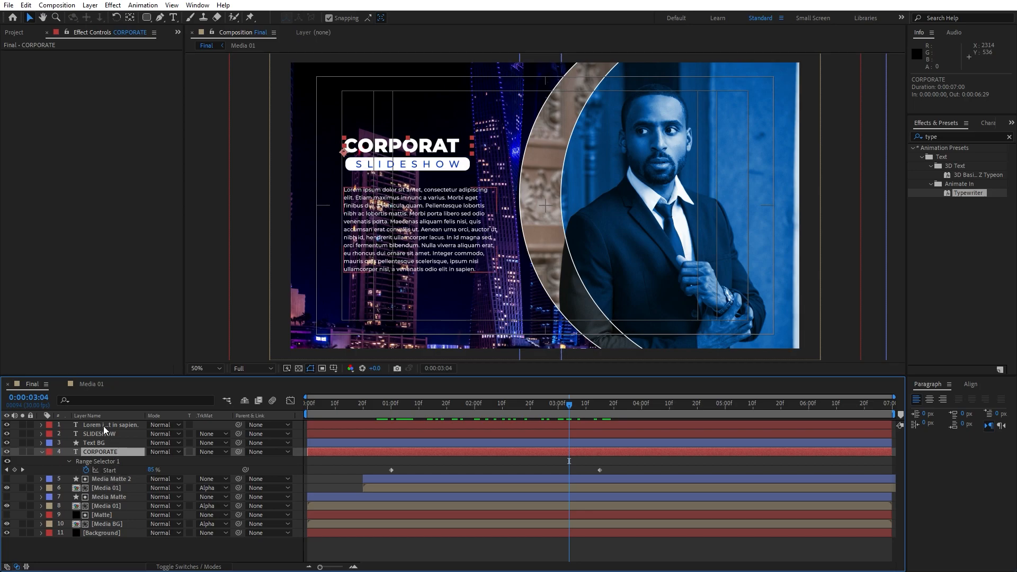
# Apply the Typewriter preset to the Lorem ipsum paragraph layer from about 1 second, preview it, and collapse the CORPORATE layer's properties
pyautogui.click(103, 426)
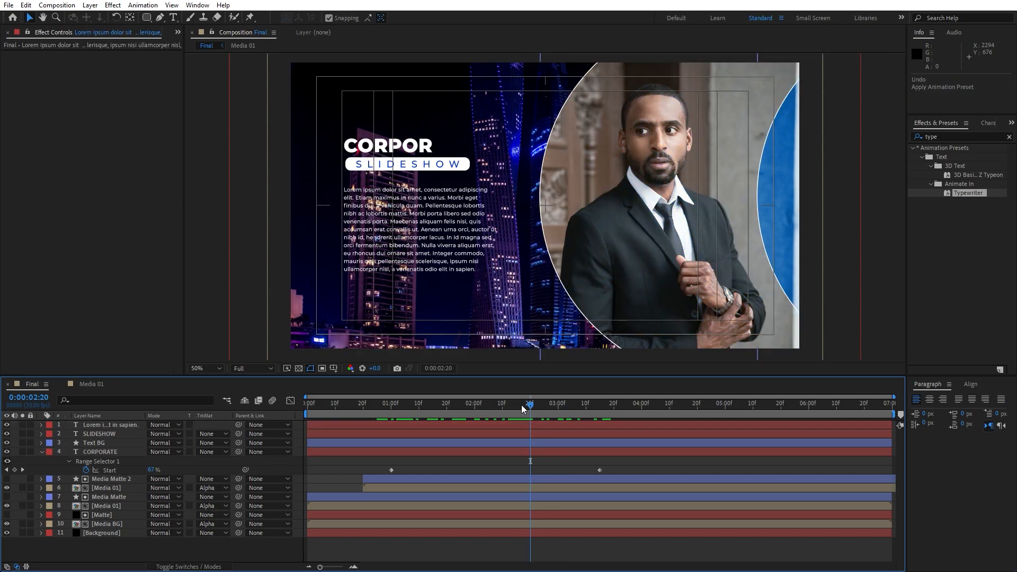
pyautogui.moveTo(522, 405); pyautogui.dragTo(391, 405)
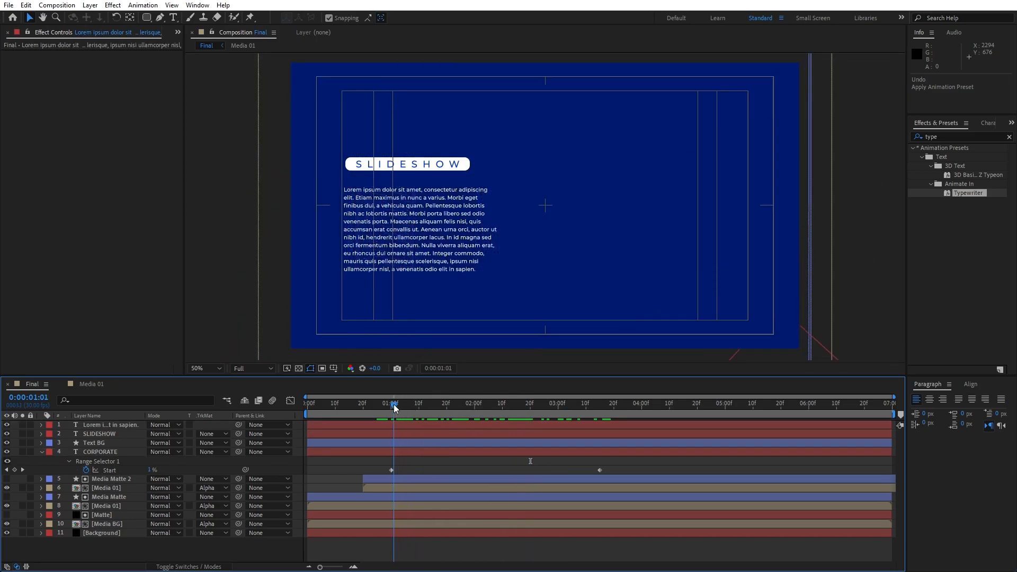
pyautogui.doubleClick(962, 192)
pyautogui.moveTo(962, 195); pyautogui.dragTo(120, 426)
pyautogui.press('space')
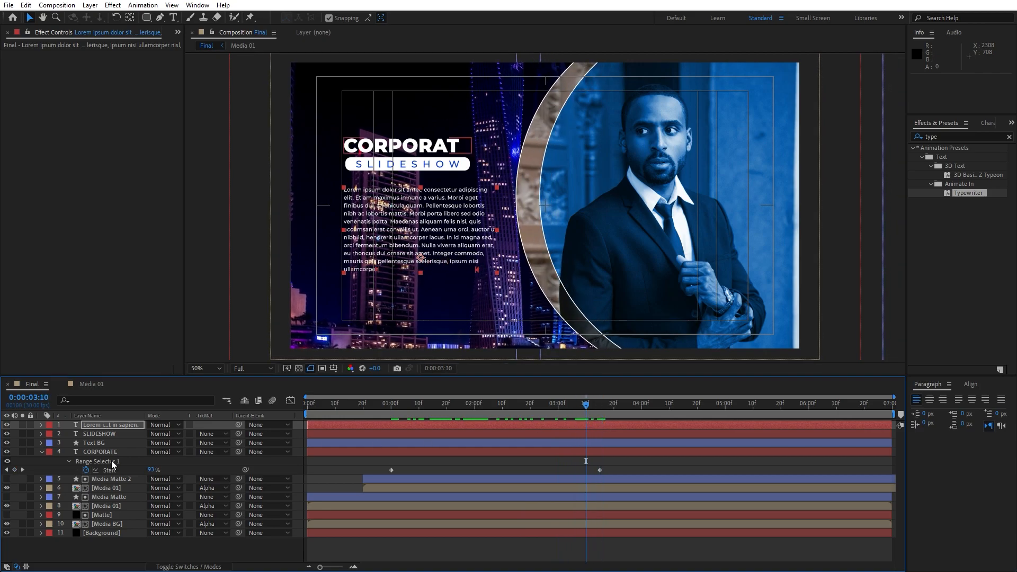
pyautogui.click(42, 453)
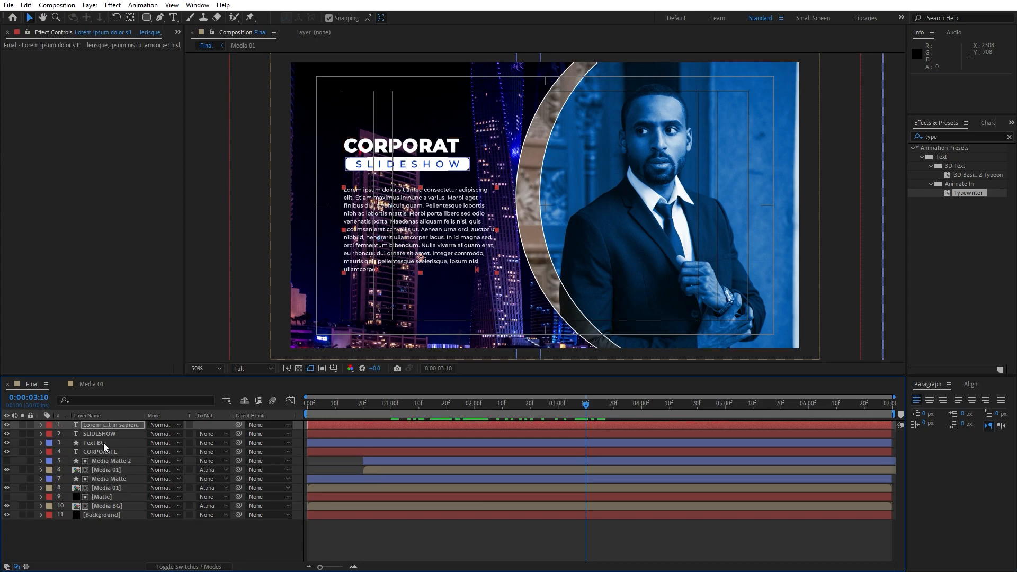
# Move the Text BG layer's anchor point to the left edge of the white bar
pyautogui.click(103, 443)
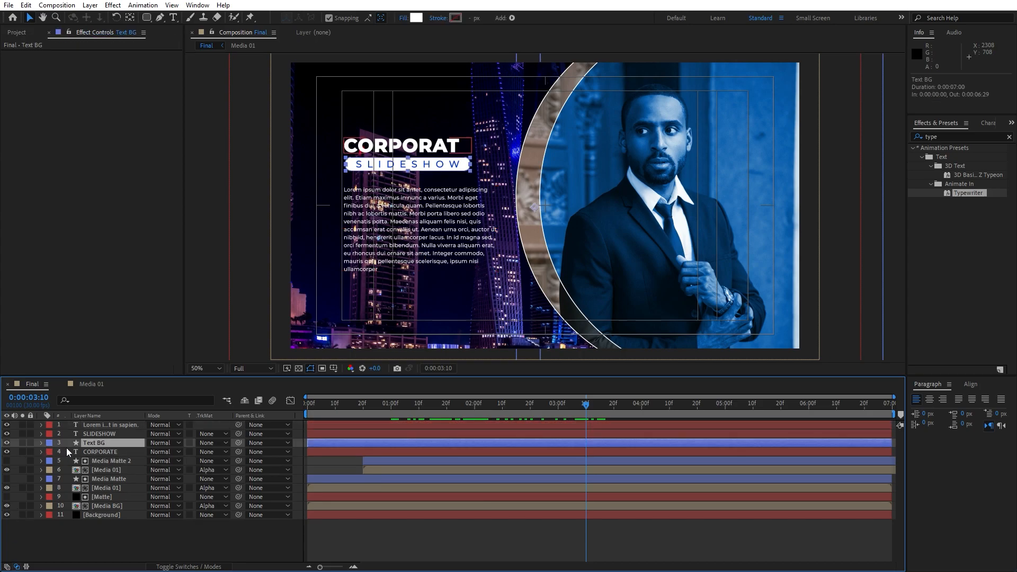
pyautogui.click(130, 17)
pyautogui.moveTo(535, 207); pyautogui.dragTo(345, 164)
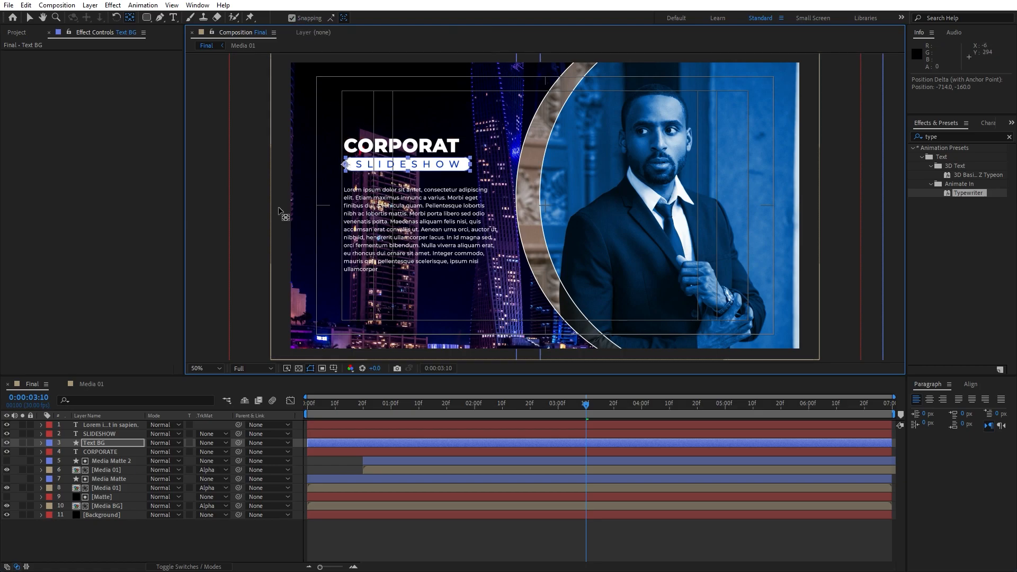
# Add a Scale keyframe to Text BG at 0:00:01:00 with the proportions unlinked and horizontal scale set to 0%
pyautogui.click(84, 446)
pyautogui.press('s')
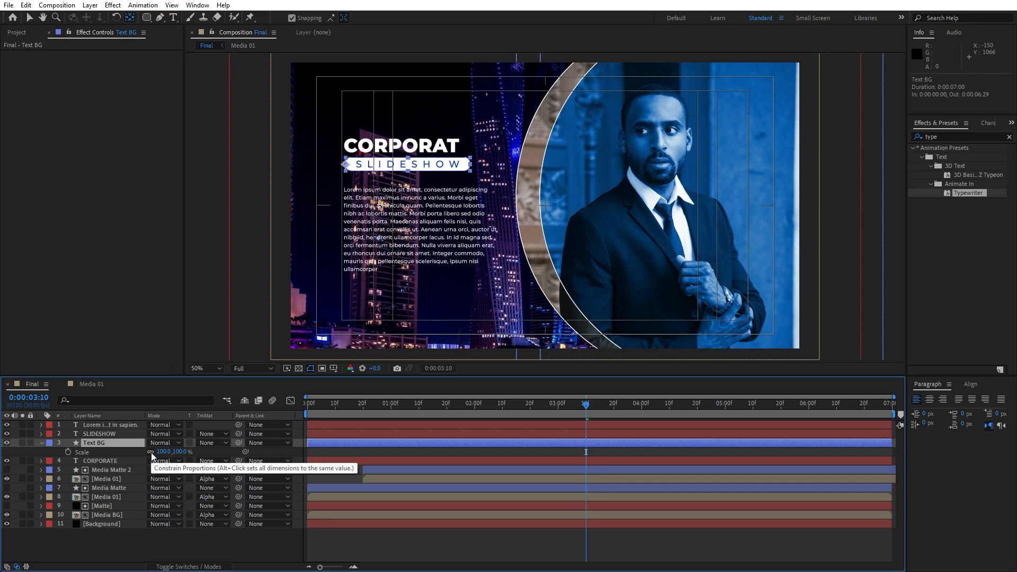
pyautogui.moveTo(500, 406); pyautogui.dragTo(393, 406)
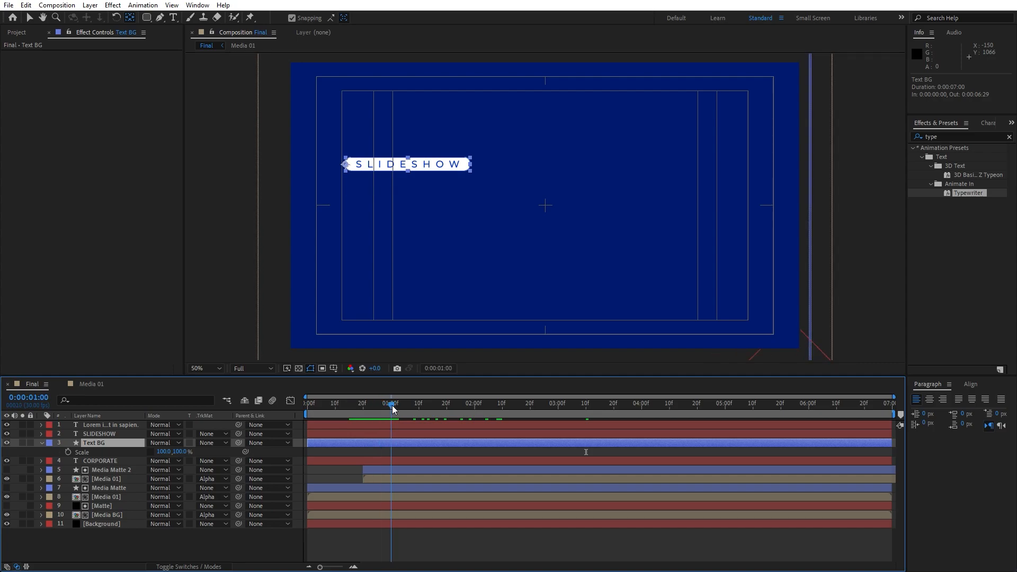
pyautogui.click(68, 452)
pyautogui.click(160, 452)
pyautogui.write('0')
pyautogui.press('Return')
# Set Text BG's horizontal scale to 100% at 0:00:03:00 to create the second keyframe
pyautogui.moveTo(392, 412); pyautogui.dragTo(558, 411)
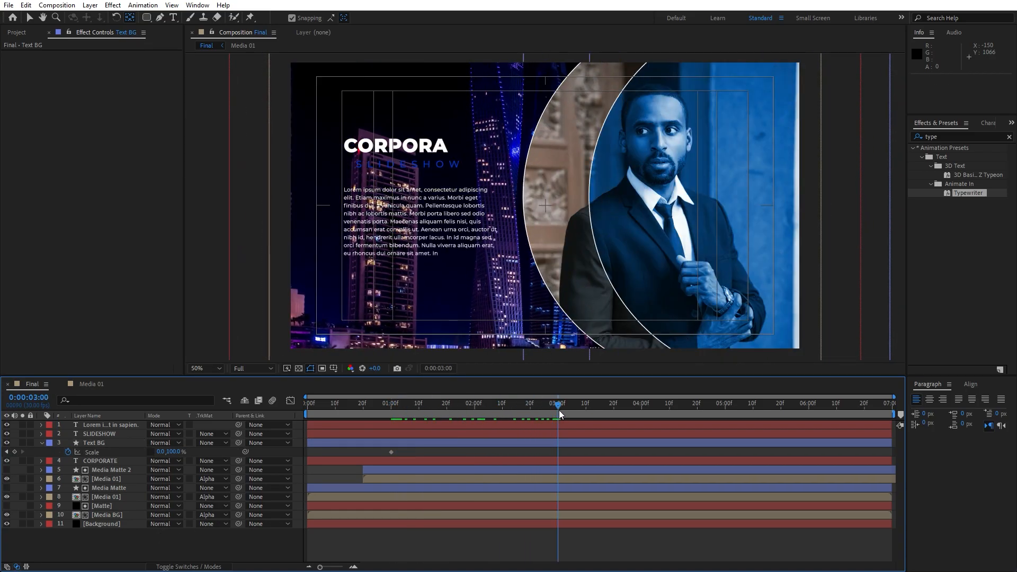
pyautogui.click(160, 452)
pyautogui.write('100')
pyautogui.press('Return')
# Ease both Text BG Scale keyframes, adjust their curve in the graph editor, and preview the bar's animation
pyautogui.moveTo(574, 453); pyautogui.dragTo(314, 458)
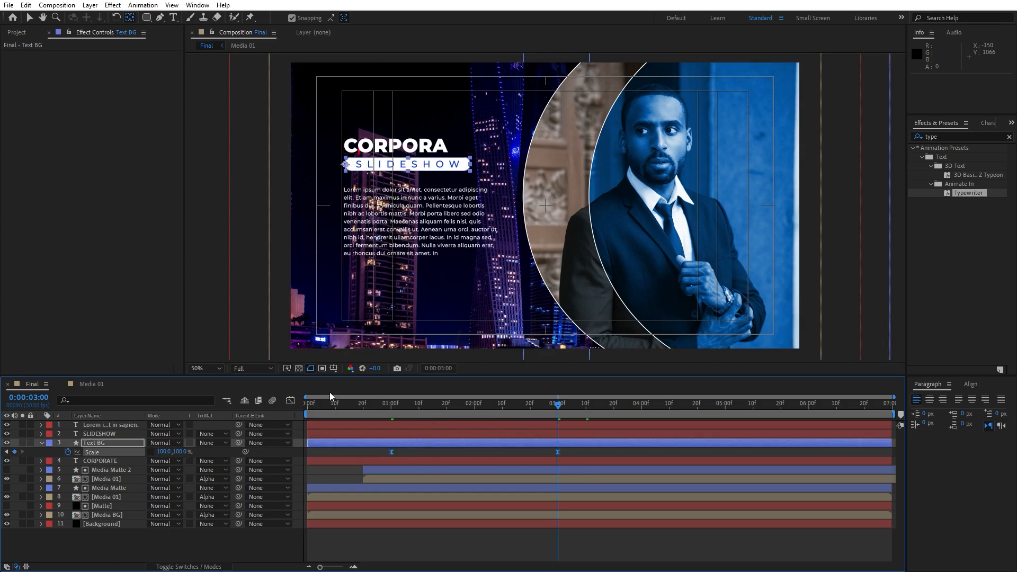
pyautogui.click(291, 401)
pyautogui.moveTo(531, 538); pyautogui.dragTo(416, 539)
pyautogui.press('space')
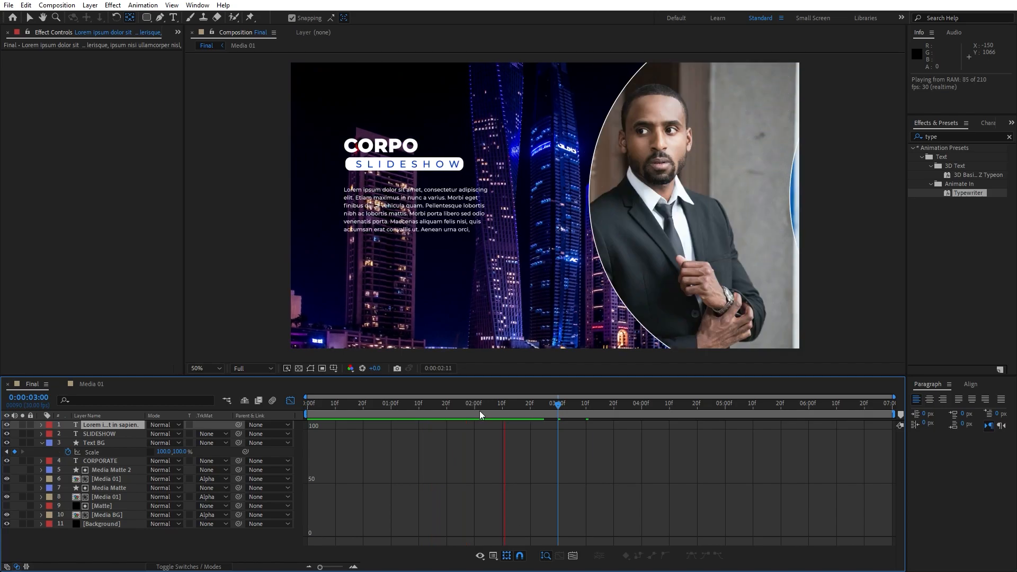
pyautogui.press('space')
pyautogui.click(42, 443)
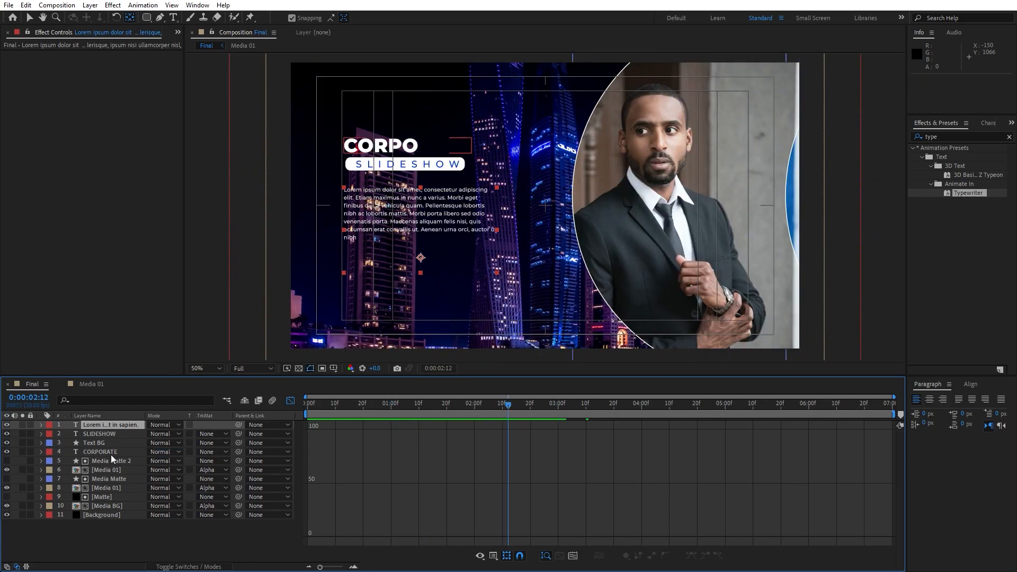
# Duplicate the Text BG layer, place the copy directly above SLIDESHOW, and rename it Matte
pyautogui.click(106, 433)
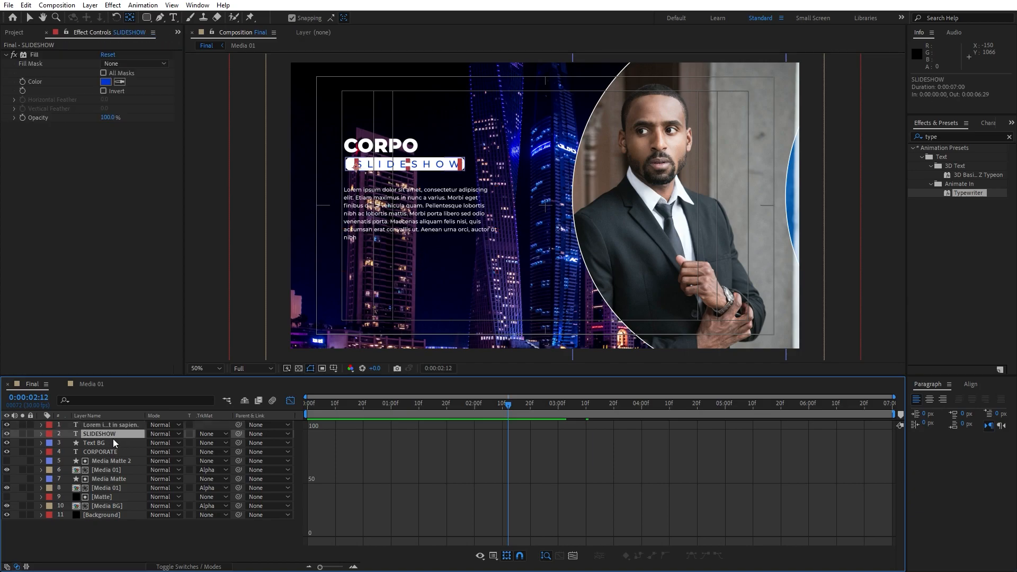
pyautogui.click(290, 401)
pyautogui.click(108, 443)
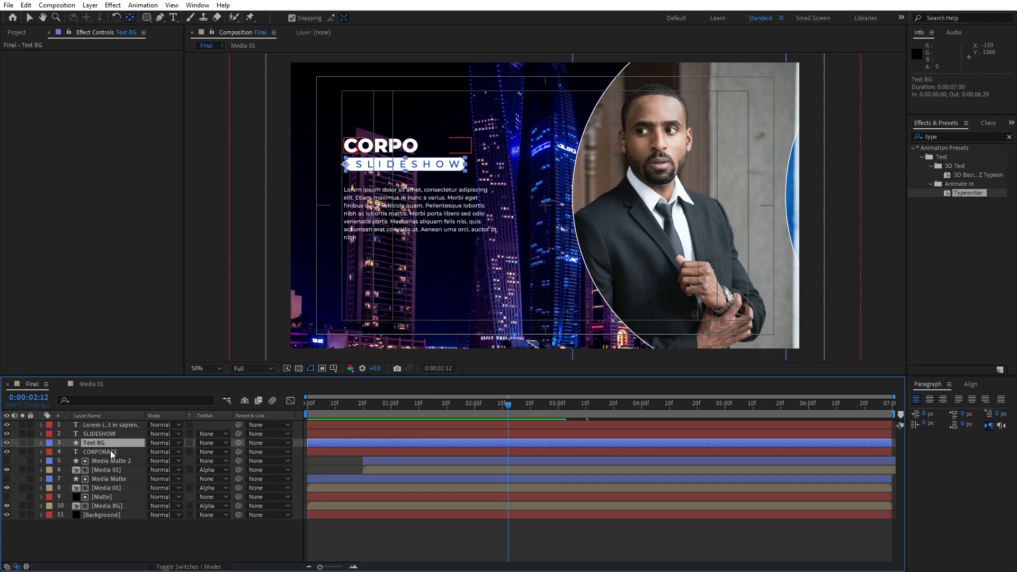
pyautogui.hotkey('ctrl', 'd')
pyautogui.moveTo(106, 440); pyautogui.dragTo(113, 431)
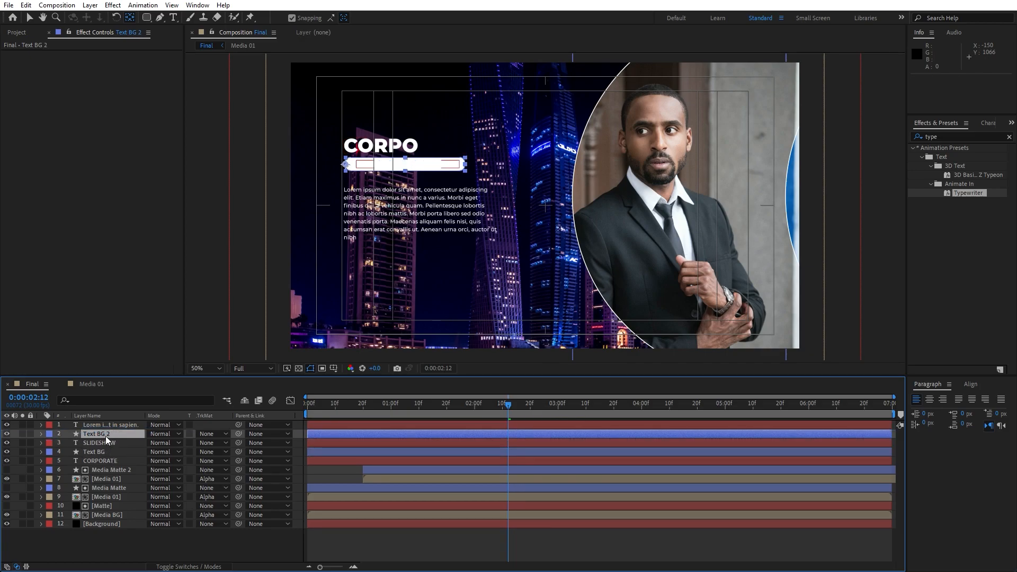
pyautogui.press('Return')
pyautogui.write('ma')
# Set the SLIDESHOW layer's track matte to Alpha Matte "Matte" and preview the text reveal
pyautogui.click(102, 444)
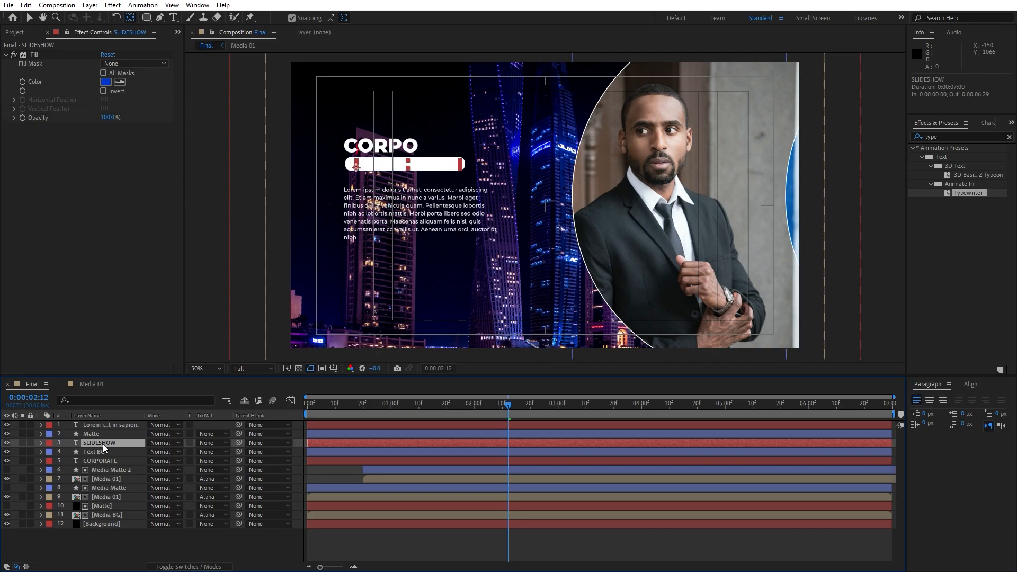
pyautogui.click(210, 444)
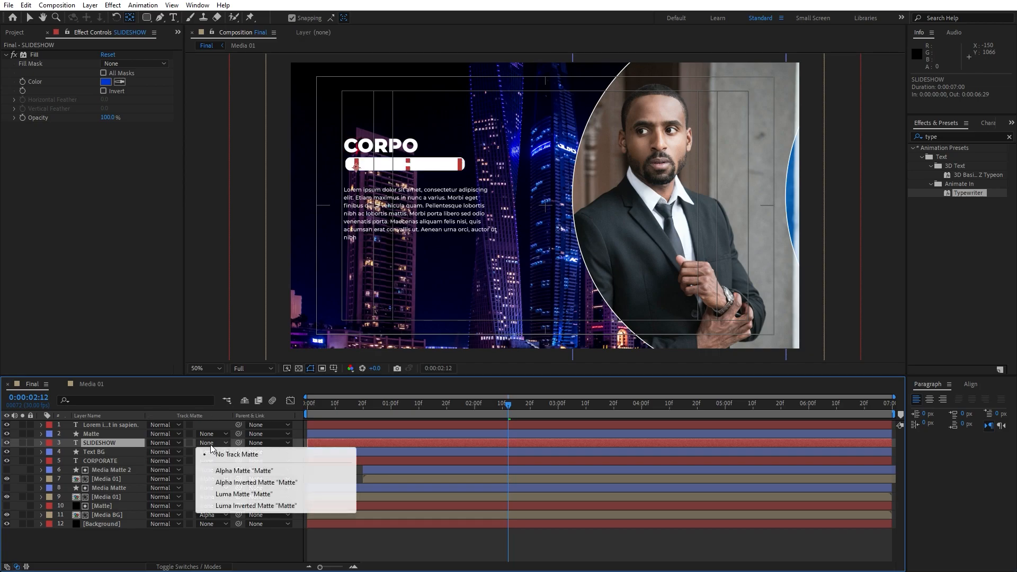
pyautogui.click(239, 469)
pyautogui.click(211, 538)
pyautogui.press('space')
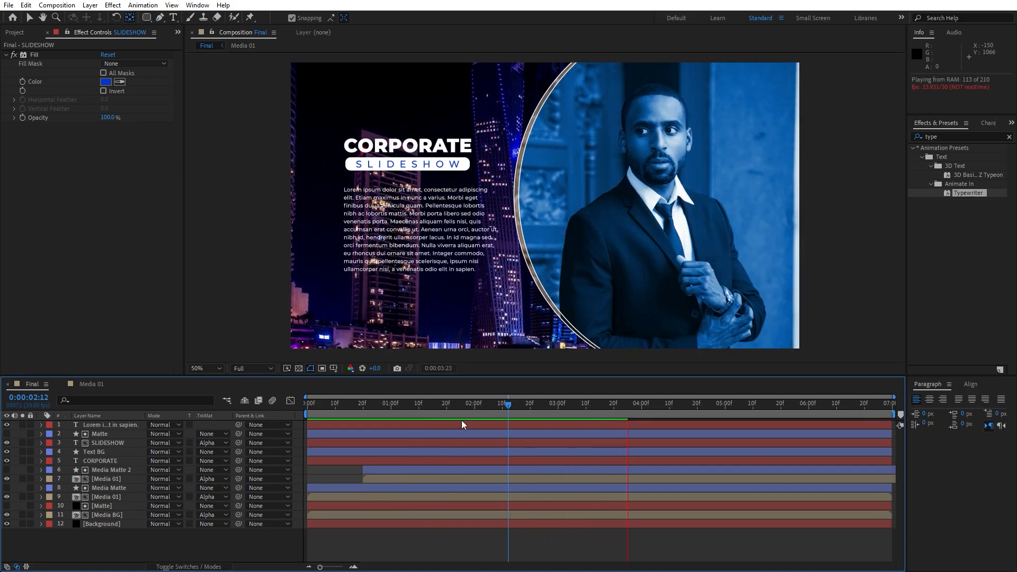
pyautogui.click(498, 407)
pyautogui.click(533, 412)
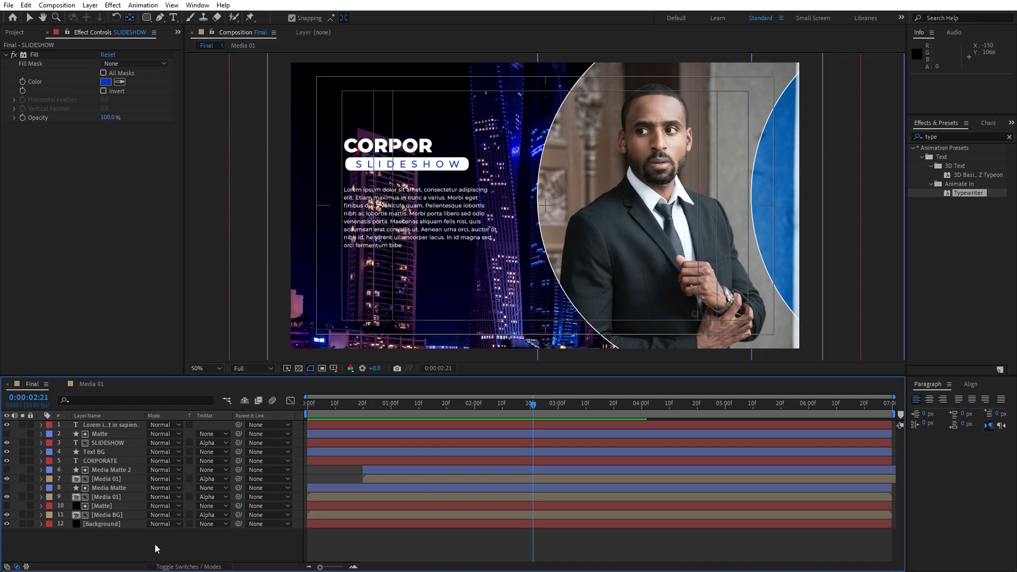
# Create a black solid named Grid, 1920 px wide and 1080 px high
pyautogui.rightClick(141, 542)
pyautogui.moveTo(175, 410)
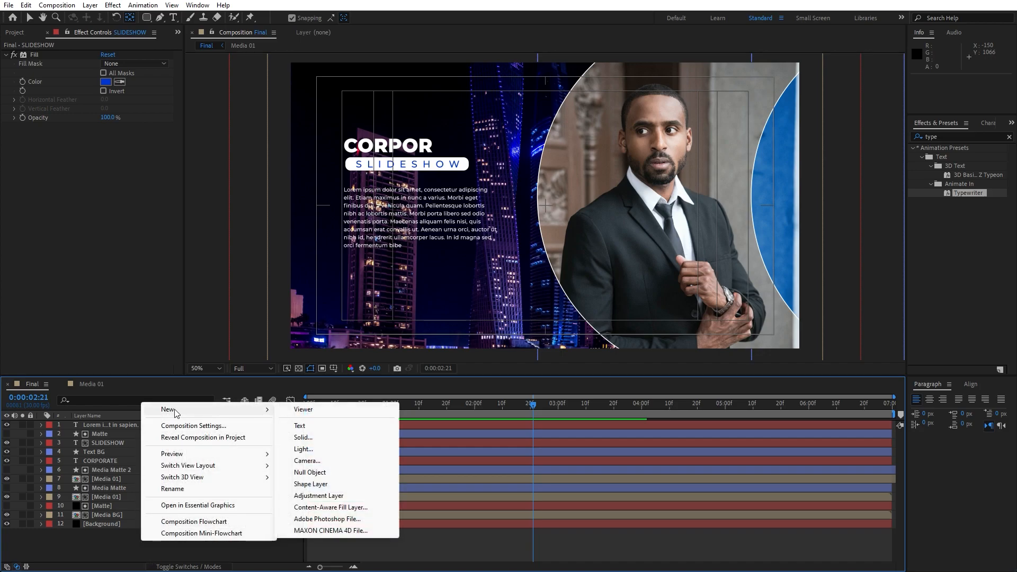
pyautogui.click(322, 438)
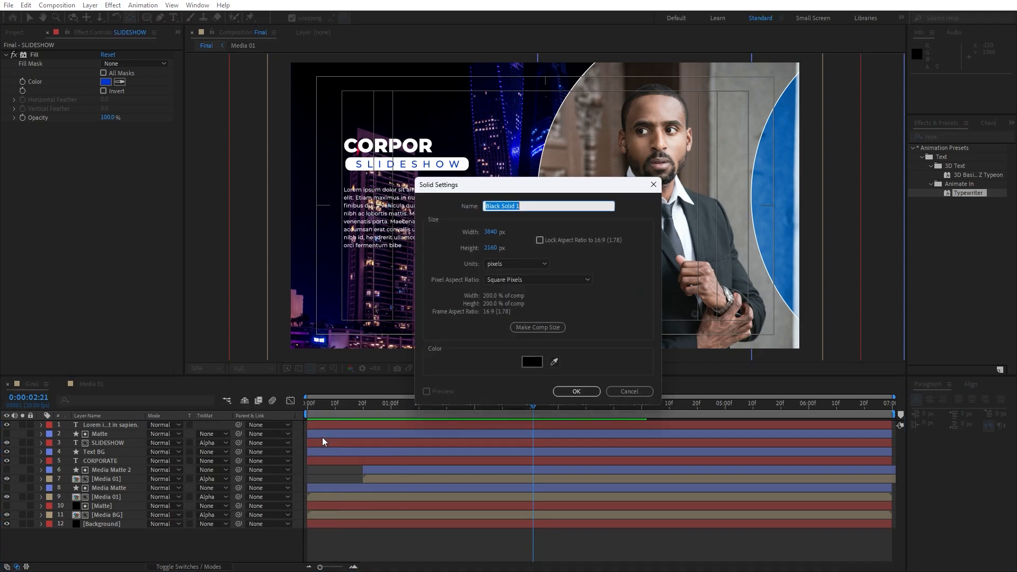
pyautogui.write('Grid')
pyautogui.click(491, 232)
pyautogui.write('1920')
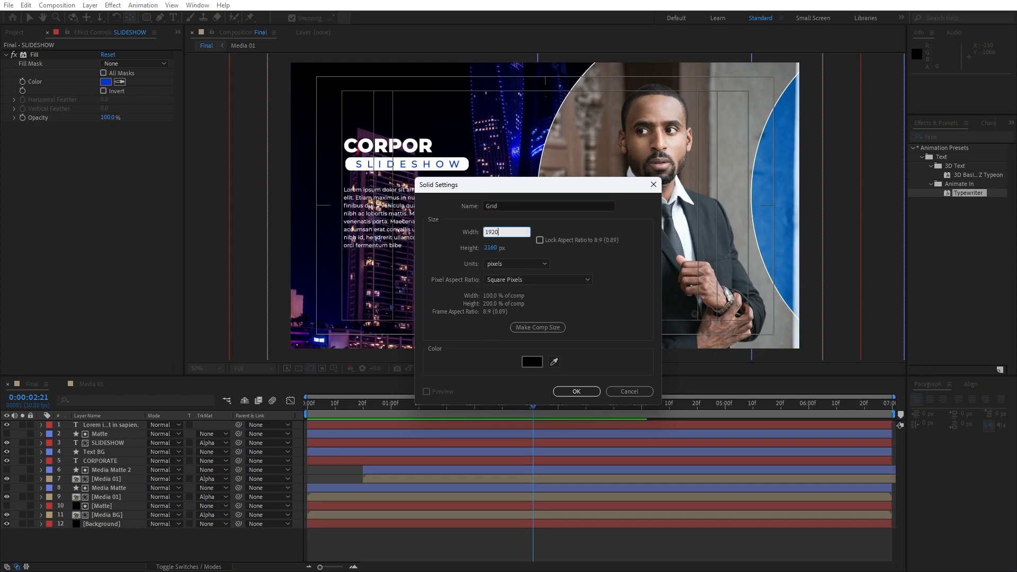
pyautogui.click(491, 247)
pyautogui.write('1080')
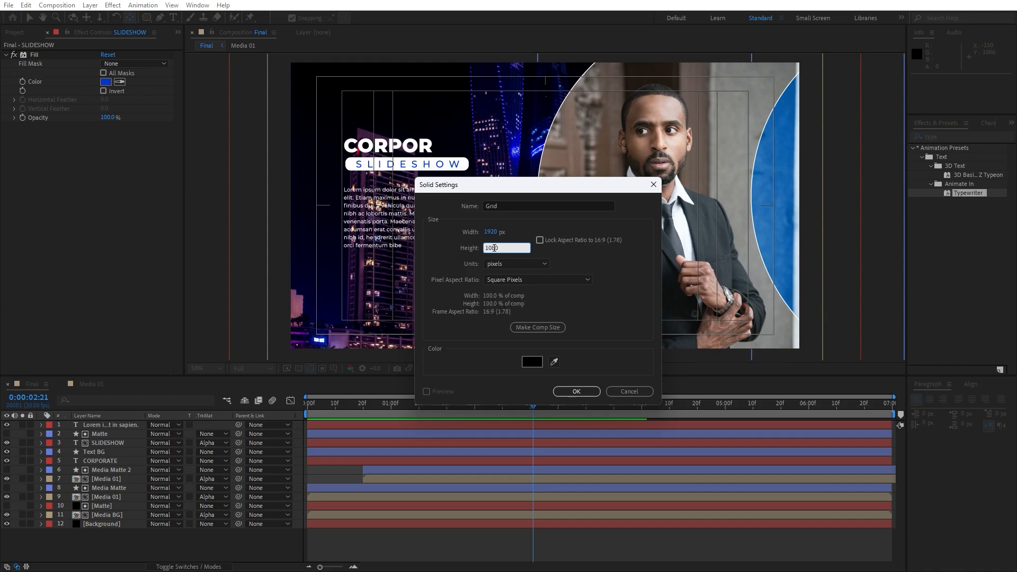
pyautogui.click(573, 392)
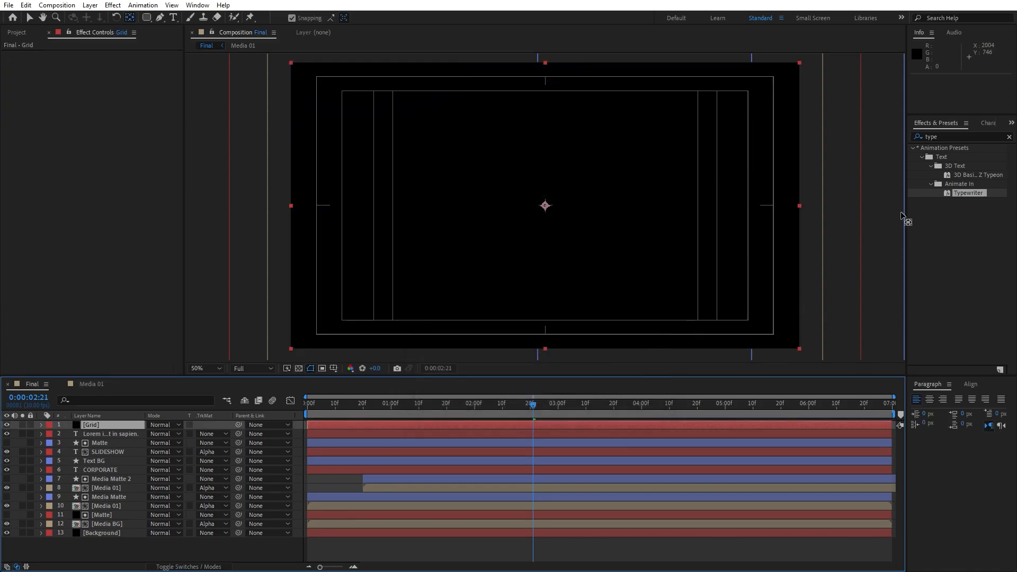
# Find the Grid effect under Generate and apply it to the Grid solid
pyautogui.click(957, 132)
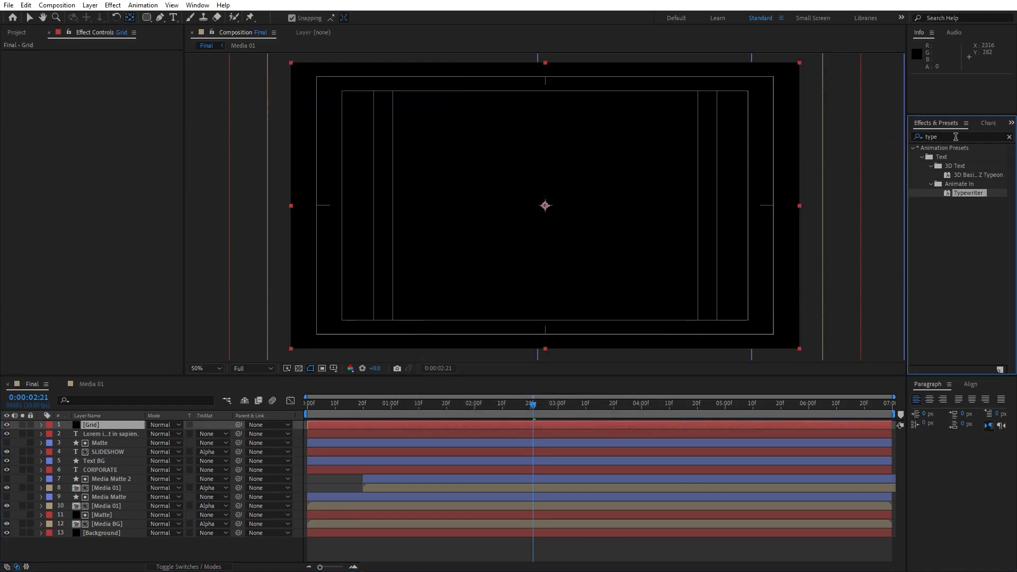
pyautogui.moveTo(956, 136); pyautogui.dragTo(843, 136)
pyautogui.write('grid')
pyautogui.moveTo(945, 203); pyautogui.dragTo(103, 424)
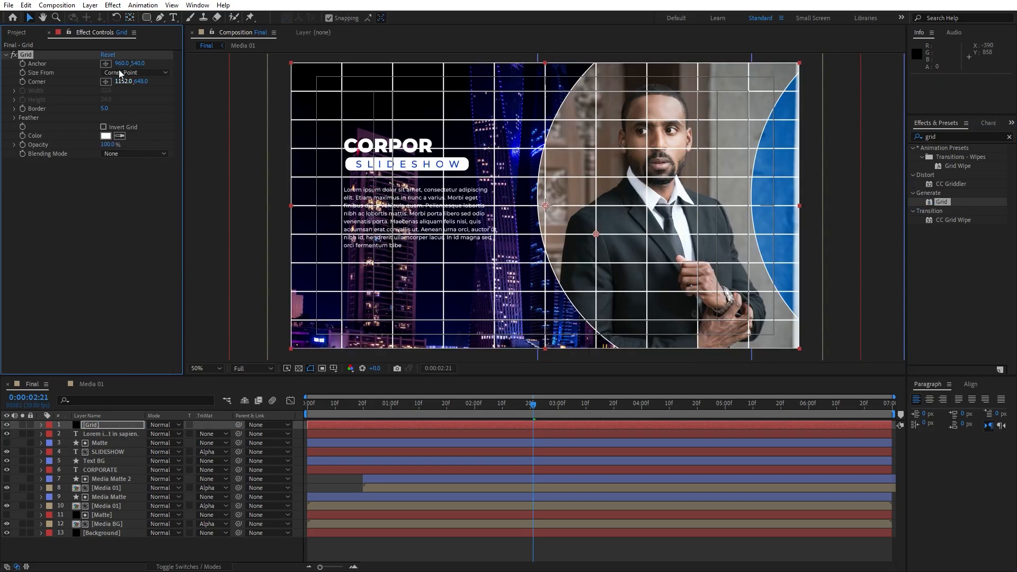
# Change the Grid effect's Size From option to Width Slider and set the width to 100
pyautogui.click(111, 72)
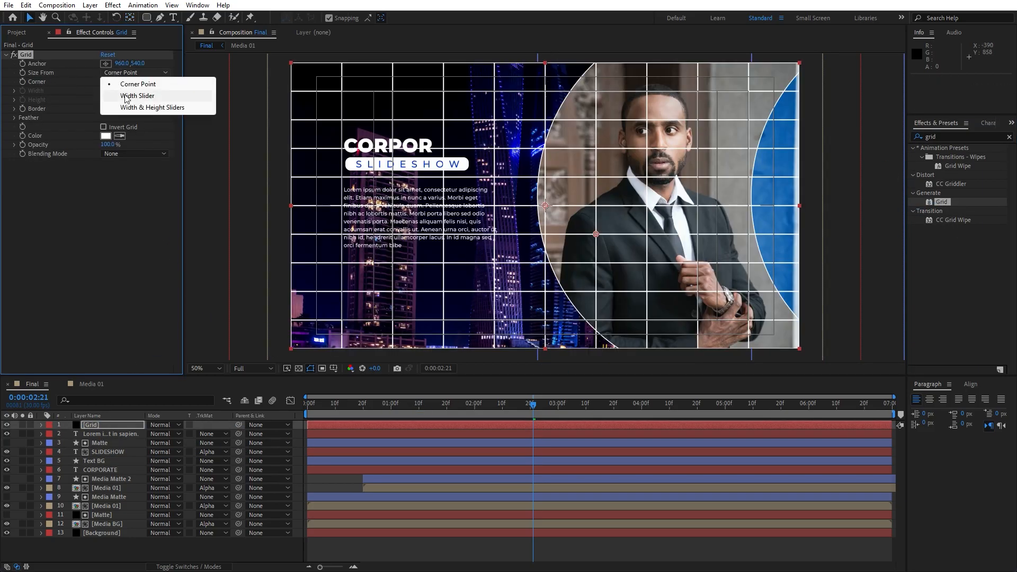
pyautogui.click(109, 93)
pyautogui.click(107, 90)
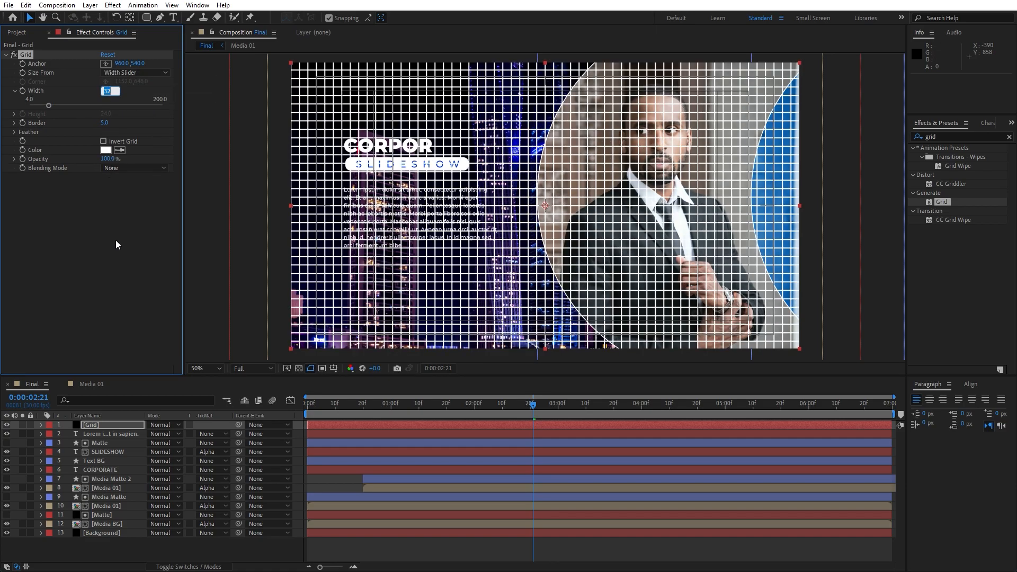
pyautogui.write('100')
pyautogui.press('Return')
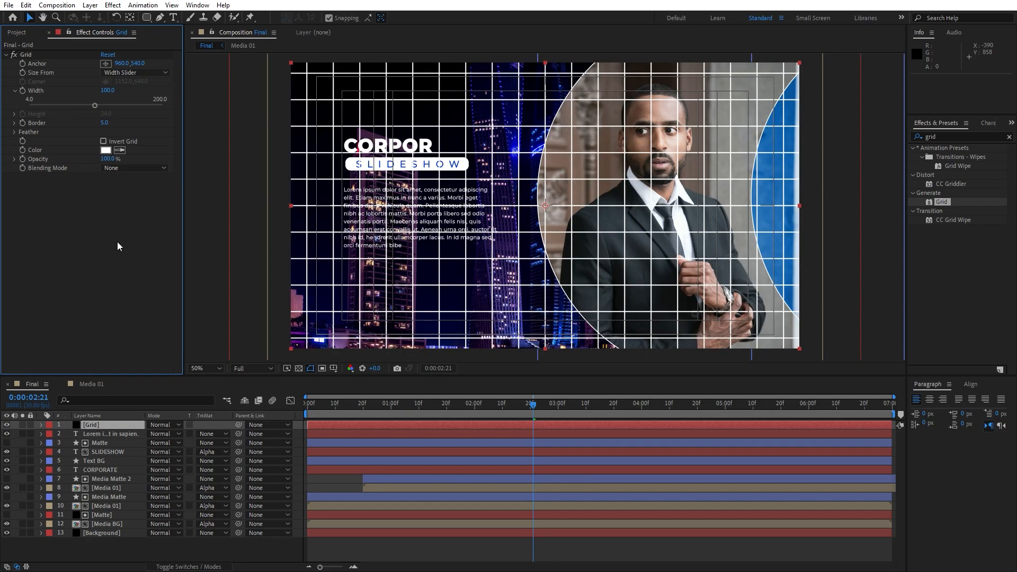
# Set the Grid effect's border to 2 and the Grid layer's blending mode to Overlay
pyautogui.click(105, 123)
pyautogui.write('2')
pyautogui.press('Return')
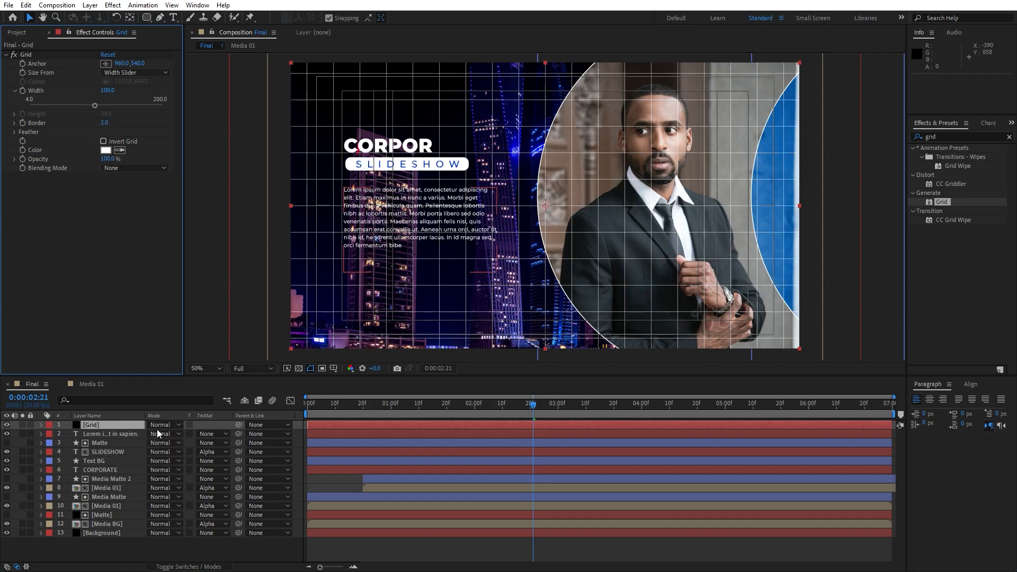
pyautogui.click(156, 426)
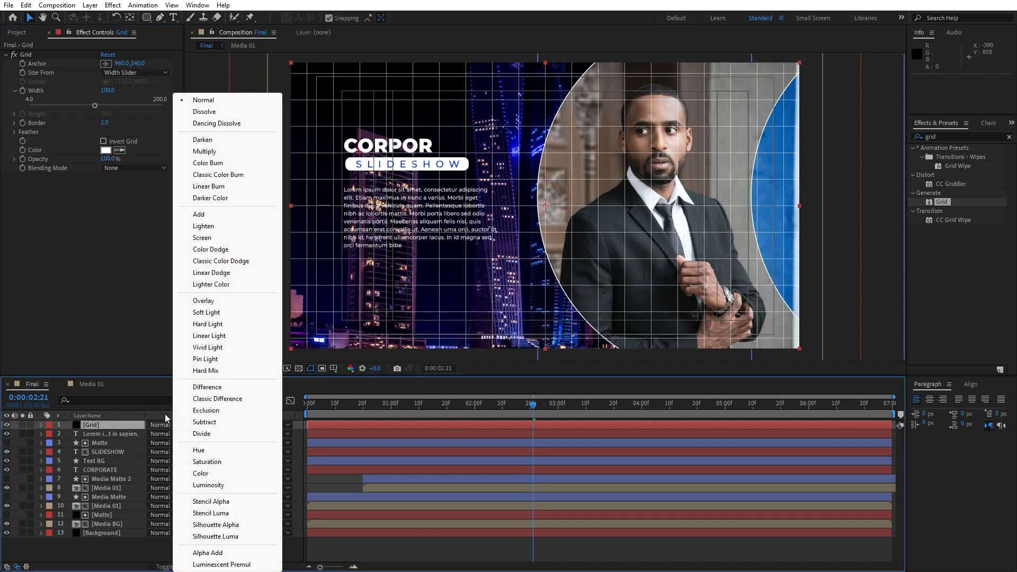
pyautogui.click(211, 300)
# Reduce the Grid layer's opacity until its lines are subtle, and preview the animation
pyautogui.moveTo(423, 409); pyautogui.dragTo(669, 407)
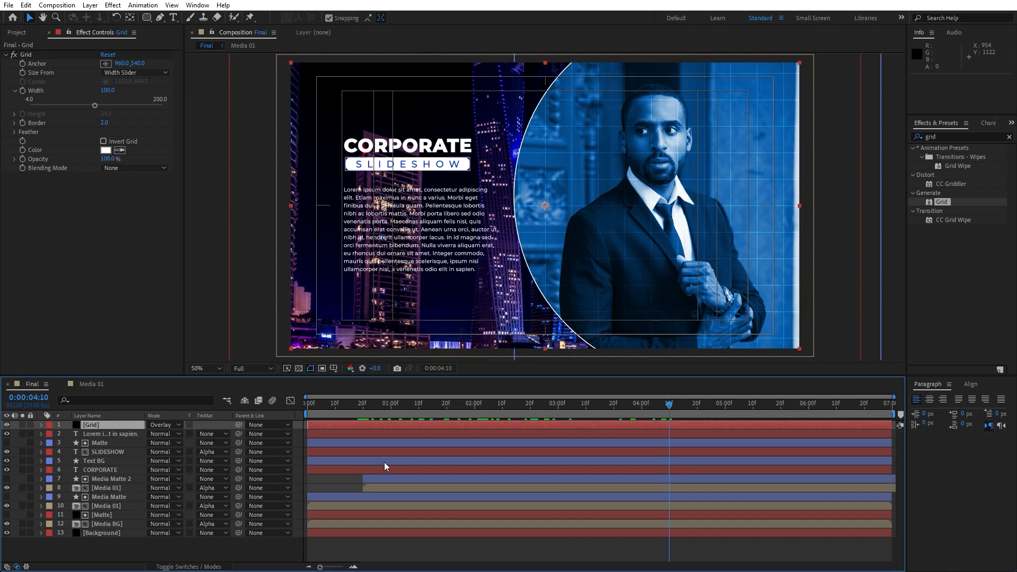
pyautogui.press('t')
pyautogui.moveTo(153, 434); pyautogui.dragTo(91, 434)
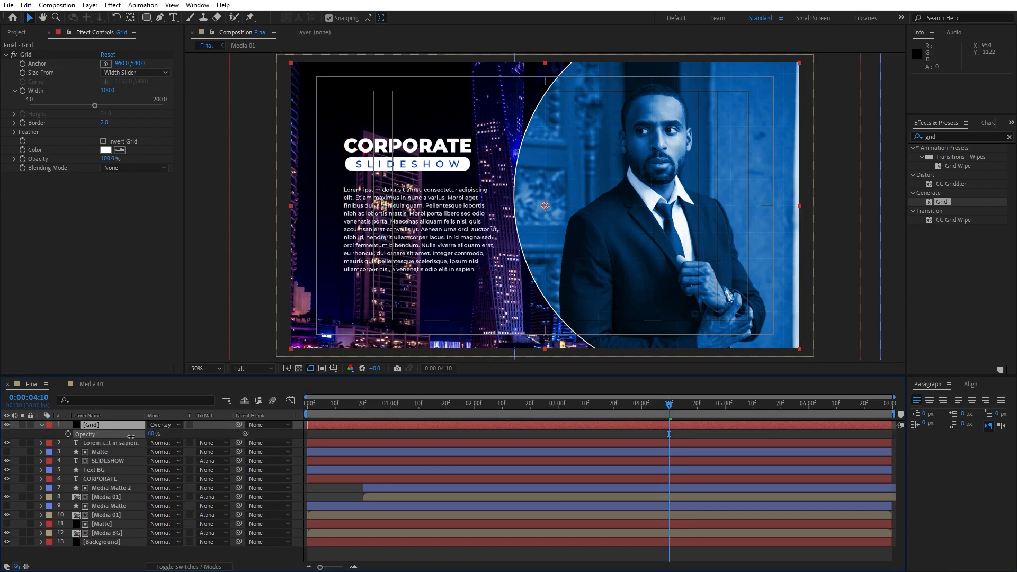
pyautogui.press('t')
pyautogui.click(358, 405)
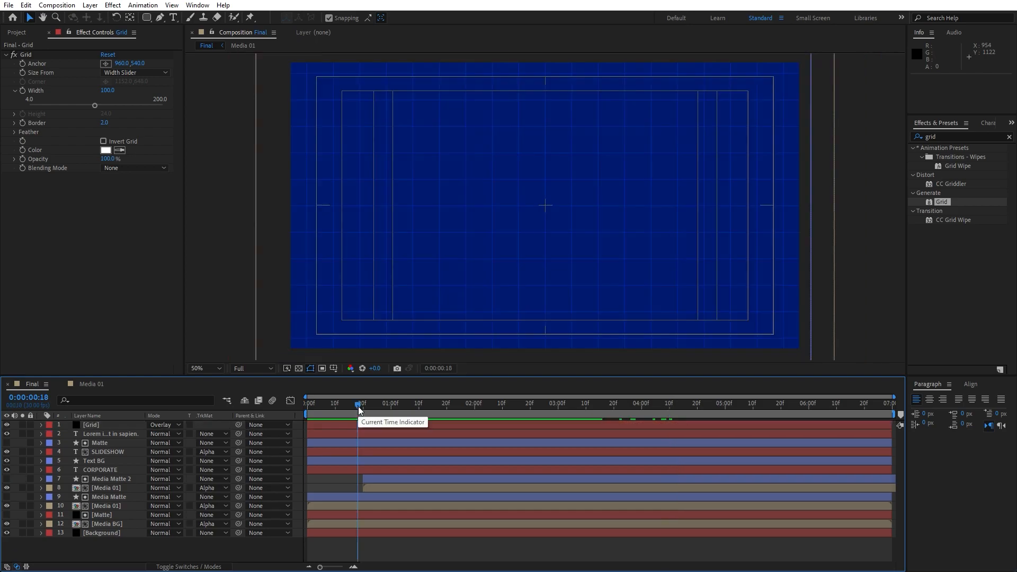
pyautogui.press('space')
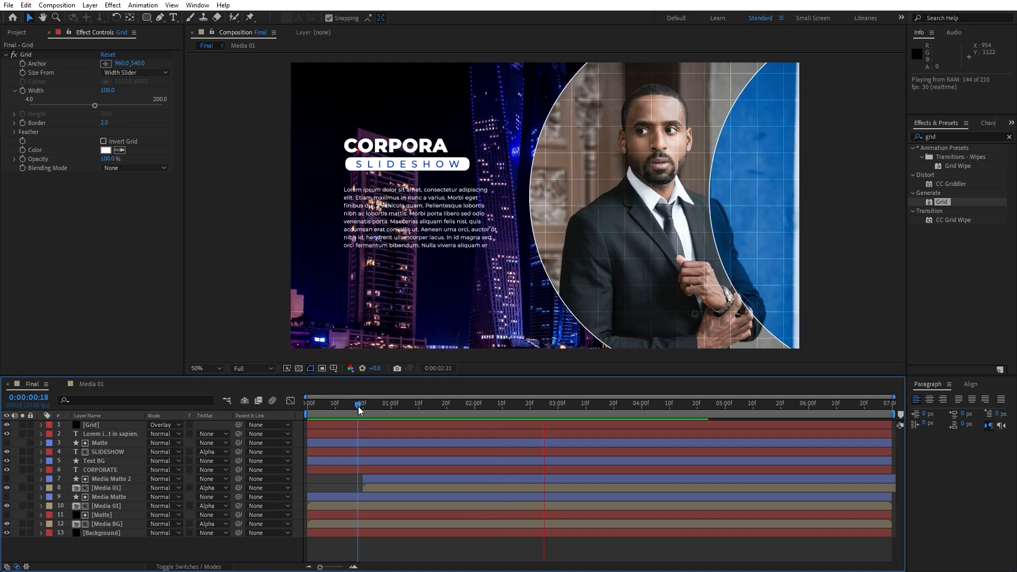
# Add a Stroke layer style to the Media BG layer and set its color to white, FFFFFF
pyautogui.moveTo(371, 404); pyautogui.dragTo(455, 404)
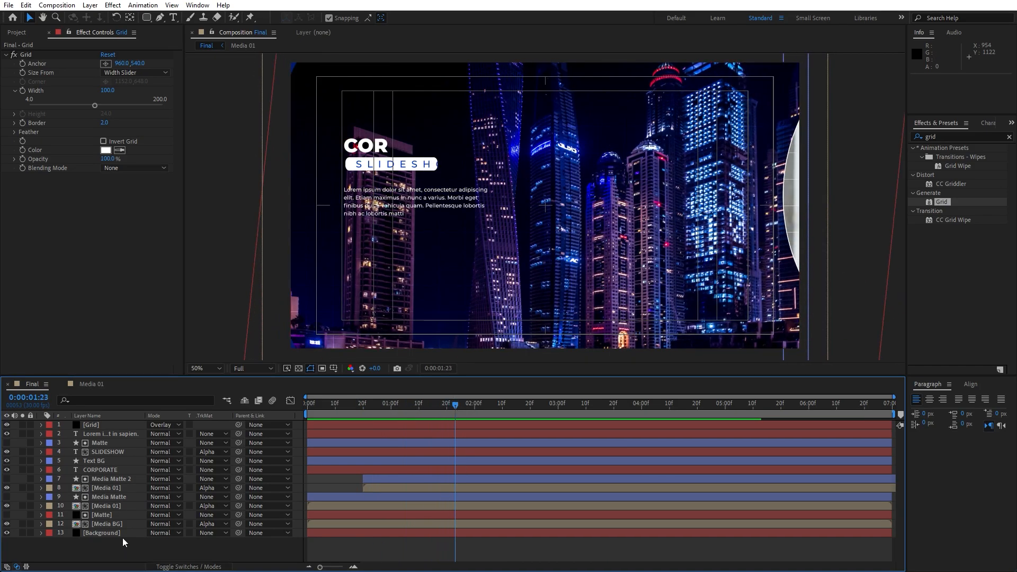
pyautogui.click(114, 524)
pyautogui.rightClick(109, 525)
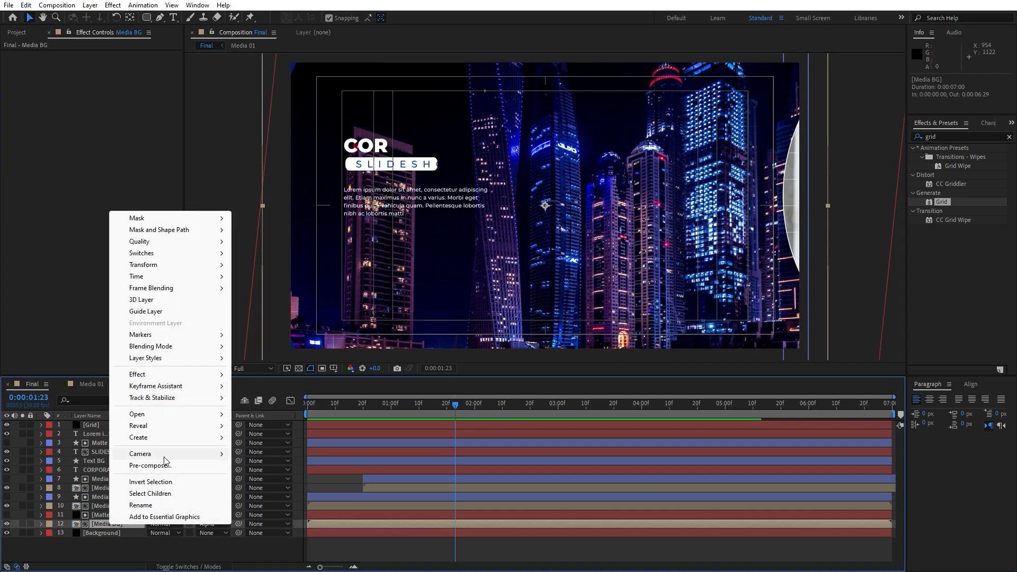
pyautogui.moveTo(161, 363)
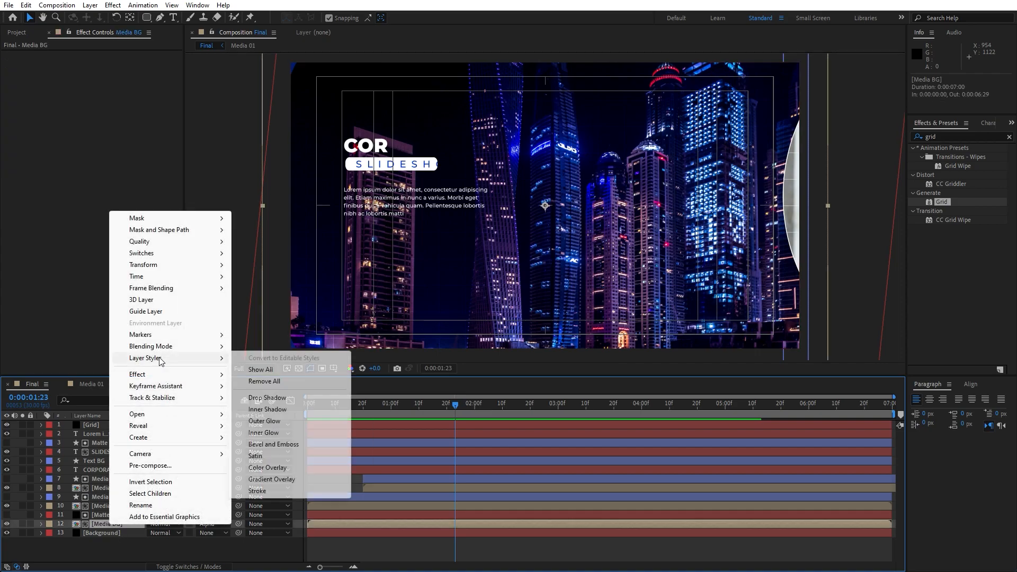
pyautogui.click(255, 493)
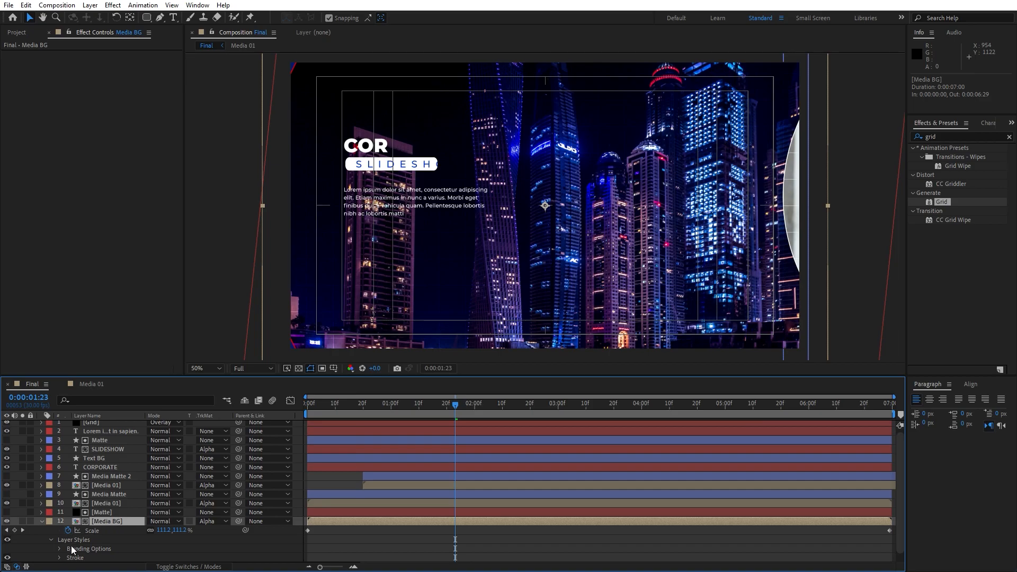
pyautogui.click(59, 558)
pyautogui.click(153, 531)
pyautogui.write('FFFFFF')
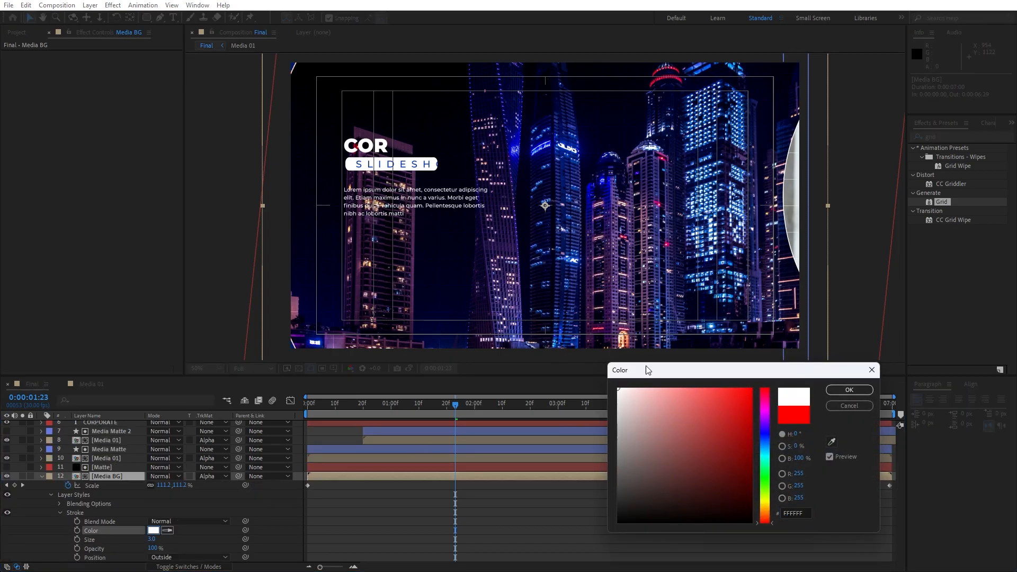
pyautogui.click(849, 390)
# Preview the Media BG circular reveal with its stroke, and collapse the layer's properties
pyautogui.moveTo(338, 410); pyautogui.dragTo(418, 411)
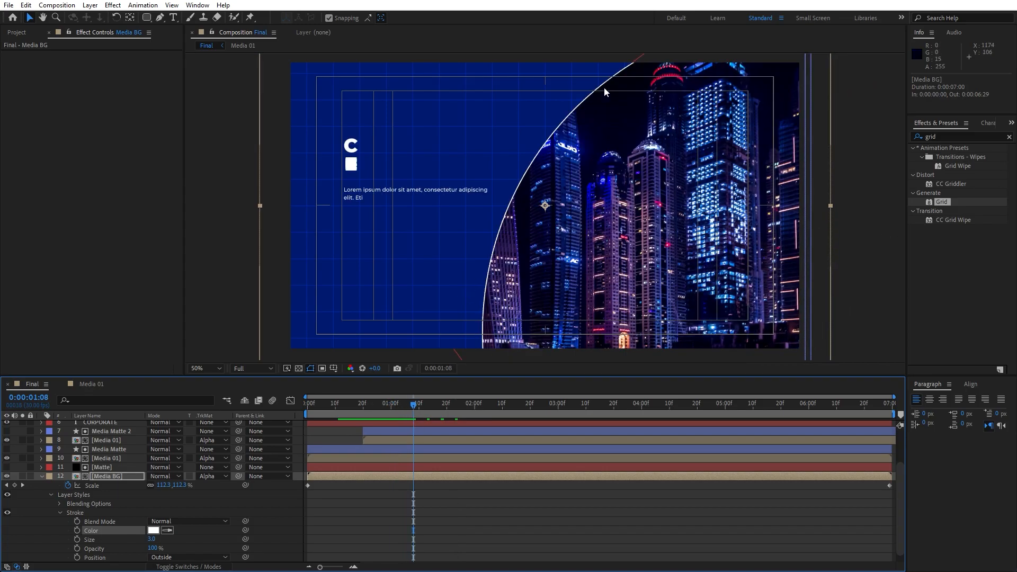
pyautogui.press('space')
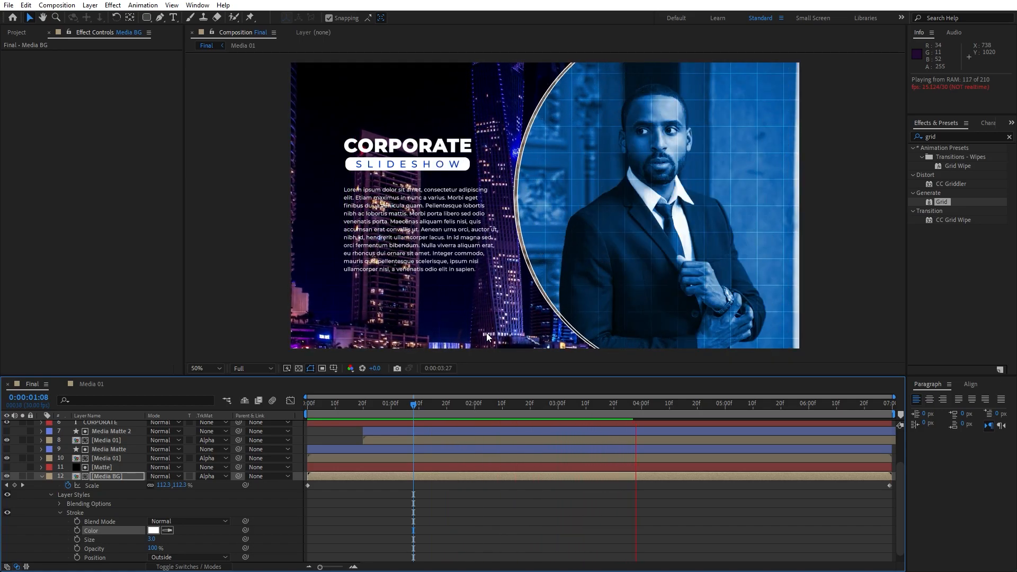
pyautogui.moveTo(541, 404); pyautogui.dragTo(400, 422)
pyautogui.press('u')
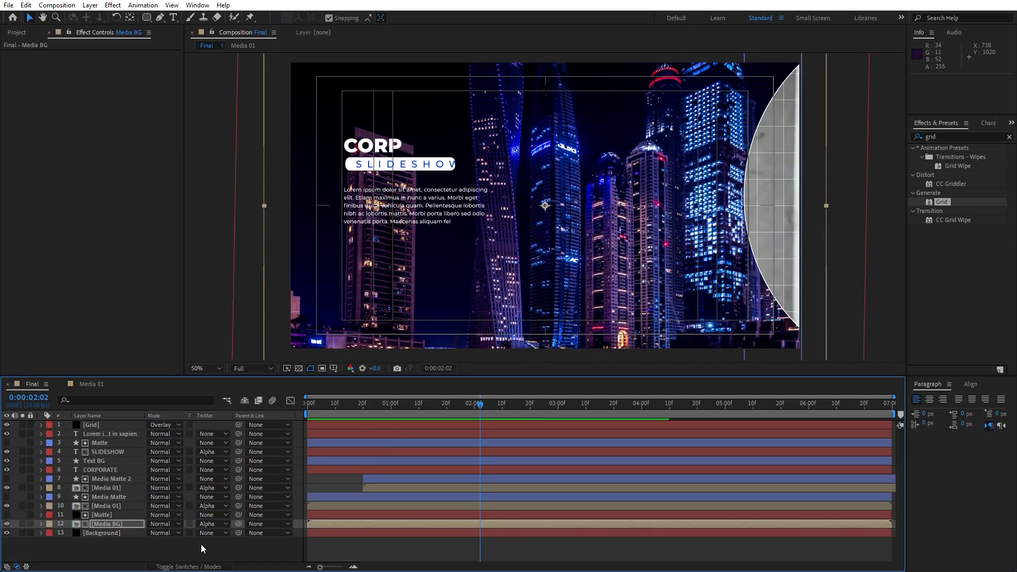
# Create a black solid named Light 01, 1920 px wide and 1080 px high
pyautogui.click(174, 552)
pyautogui.rightClick(173, 548)
pyautogui.moveTo(197, 414)
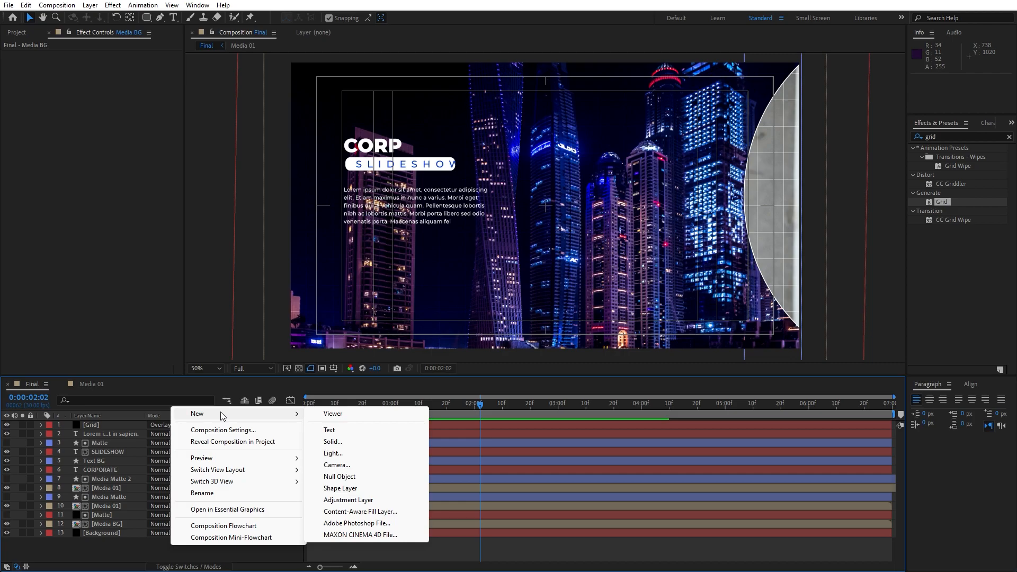
pyautogui.click(338, 439)
pyautogui.write('Light 01')
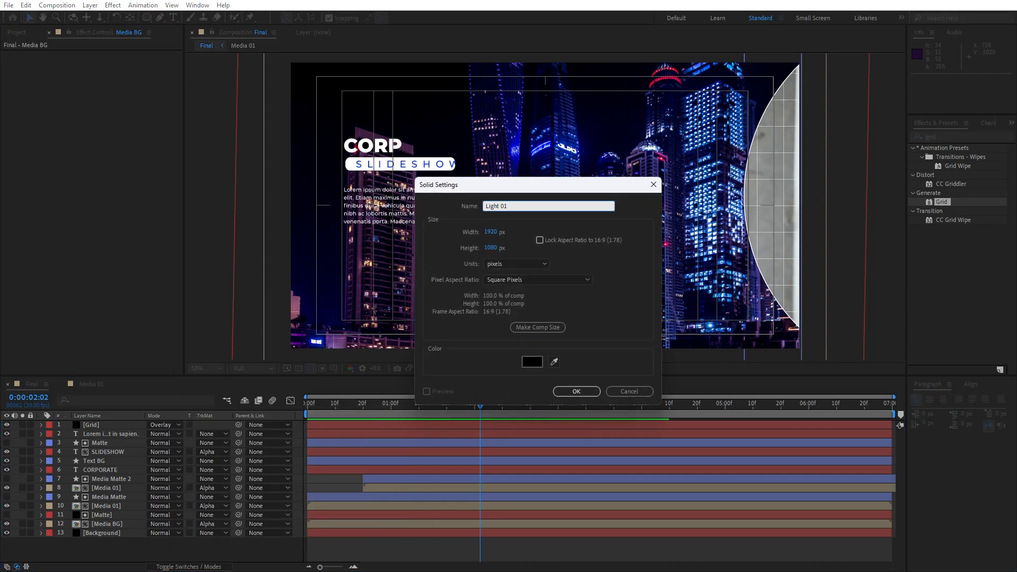
pyautogui.click(576, 393)
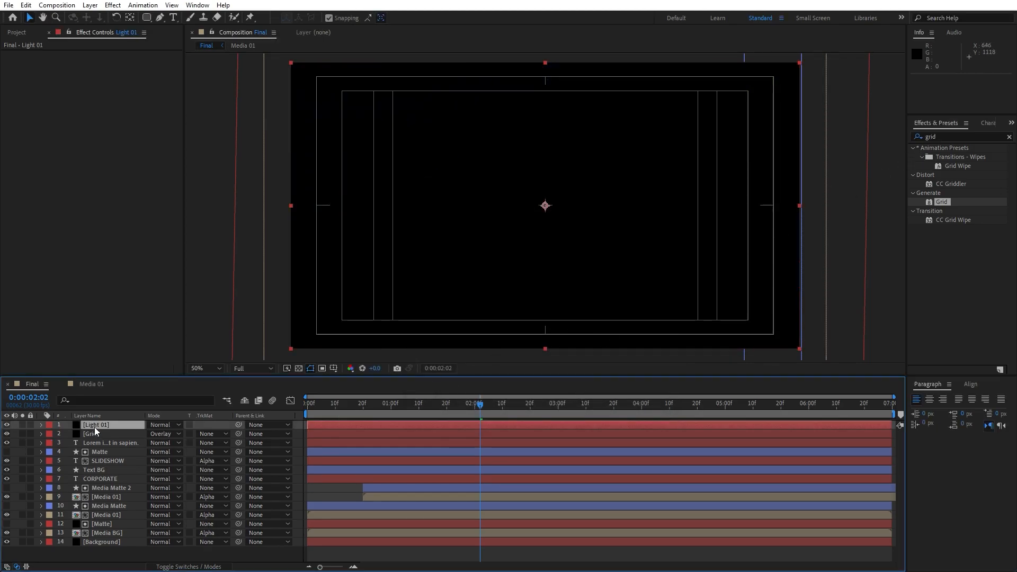
# Draw a circular ellipse mask on the Light 01 solid in the lower-left area of the frame, just below the paragraph
pyautogui.click(94, 427)
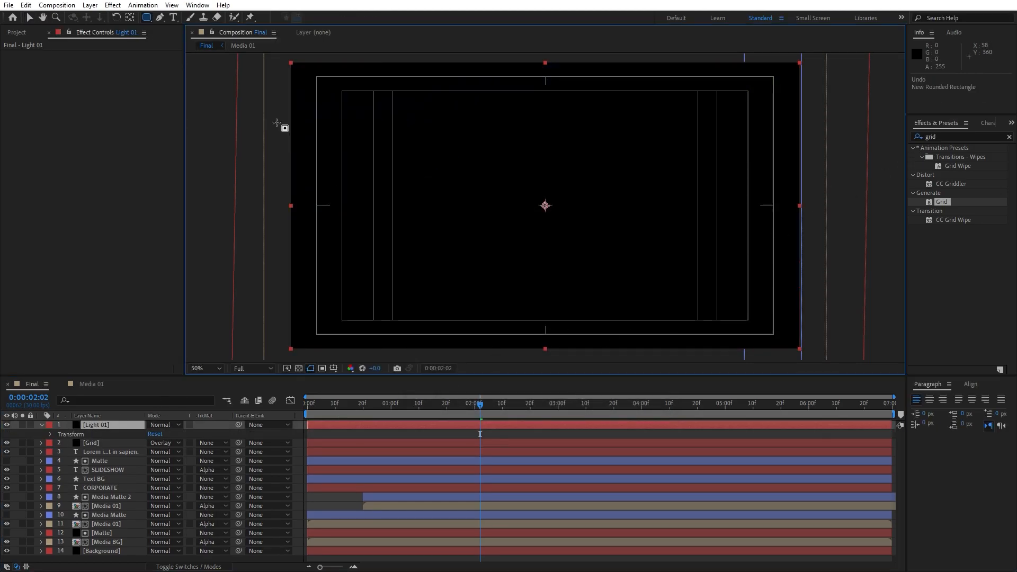
pyautogui.moveTo(147, 21); pyautogui.dragTo(201, 41)
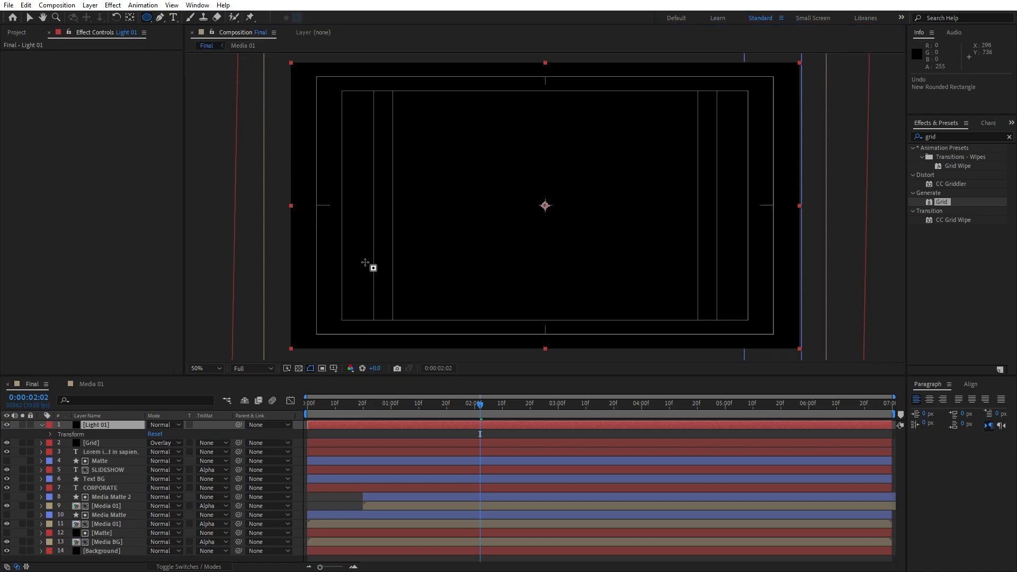
pyautogui.moveTo(364, 246); pyautogui.dragTo(405, 286)
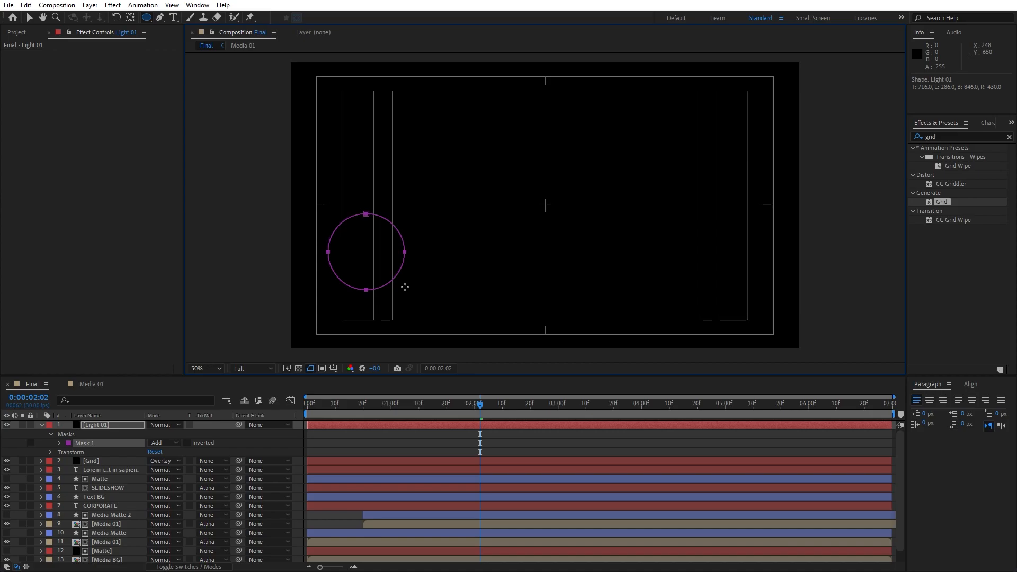
pyautogui.moveTo(405, 287); pyautogui.dragTo(407, 290)
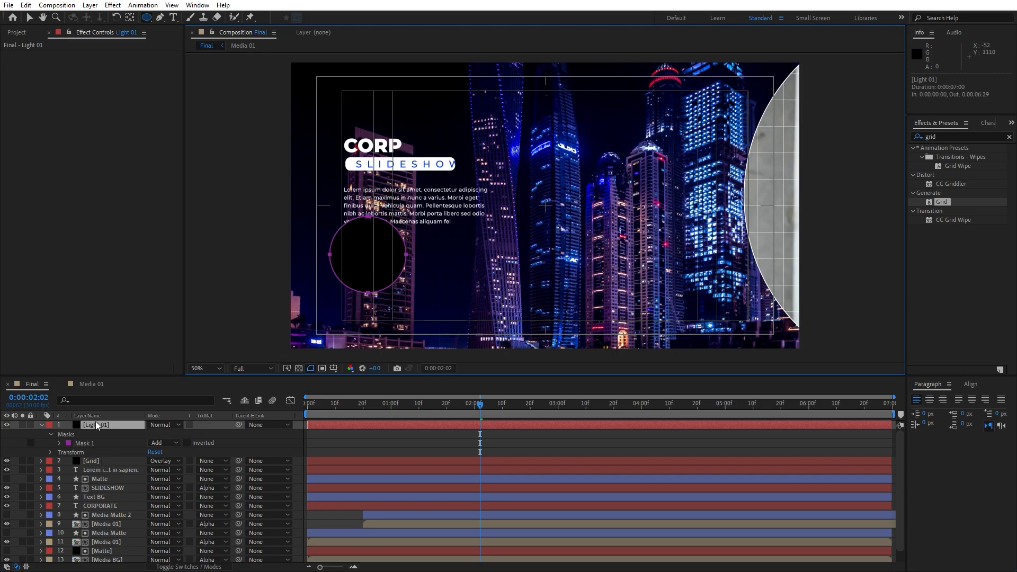
# Apply Gradient Ramp to Light 01, with the ramp starting at 178, 654 and ending at 360, 844 across the masked circle
pyautogui.click(952, 137)
pyautogui.write('ramp')
pyautogui.moveTo(948, 157); pyautogui.dragTo(119, 424)
pyautogui.click(106, 64)
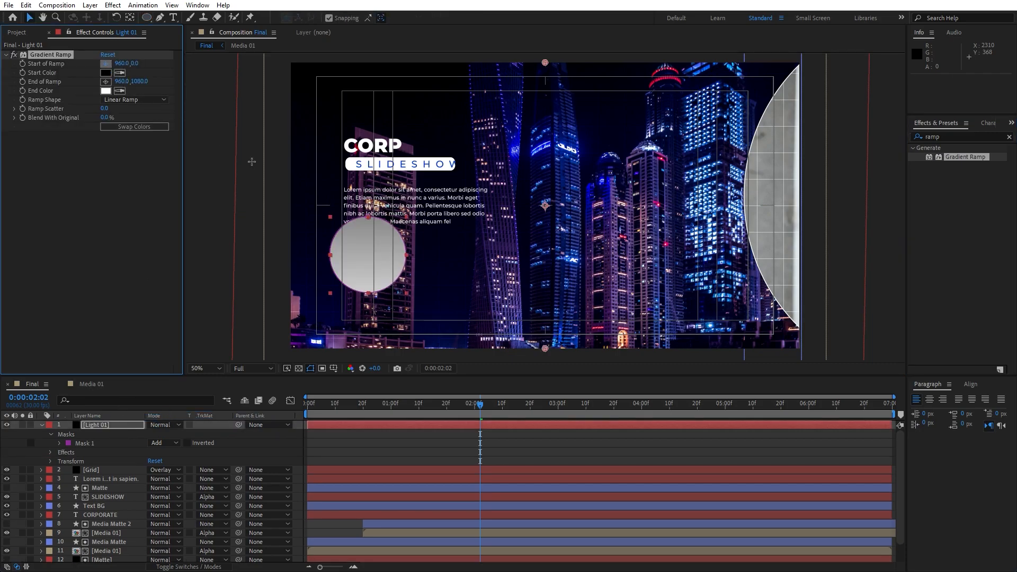
pyautogui.click(338, 235)
pyautogui.click(105, 81)
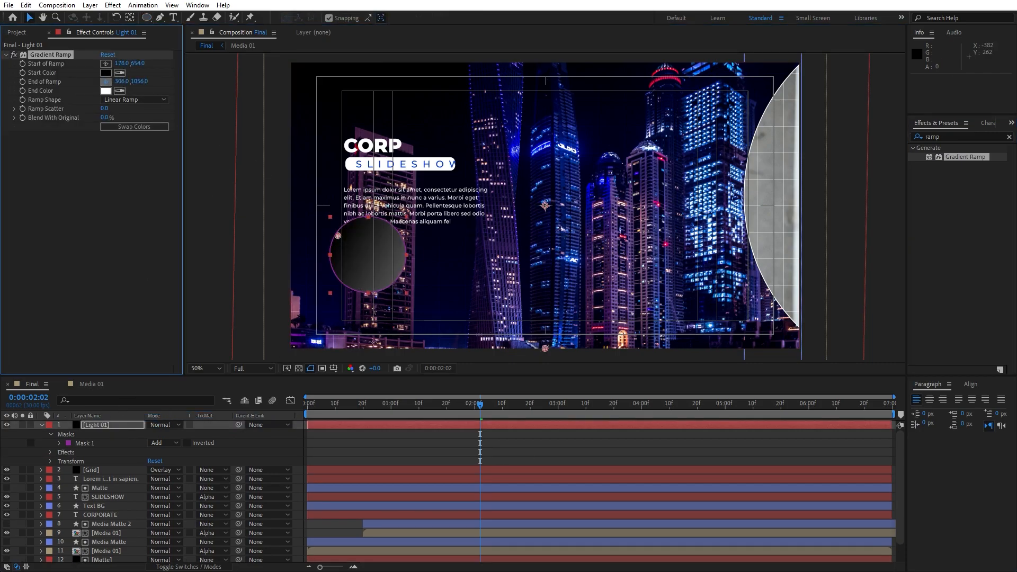
pyautogui.click(386, 286)
# Set Light 01's Gradient Ramp start color to a medium blue and its end color to 003FE0
pyautogui.click(106, 73)
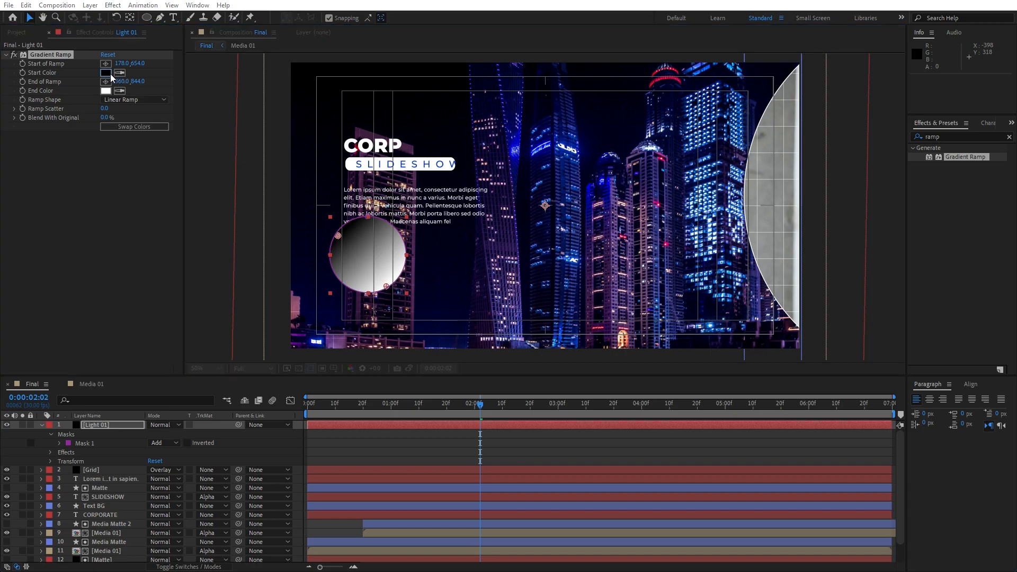
pyautogui.moveTo(765, 439); pyautogui.dragTo(765, 445)
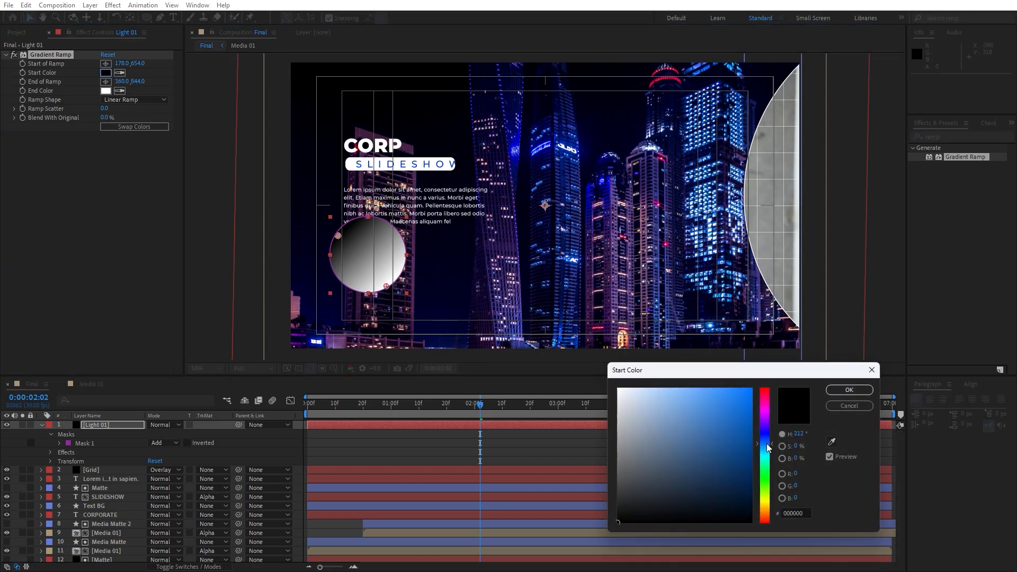
pyautogui.click(751, 426)
pyautogui.click(849, 390)
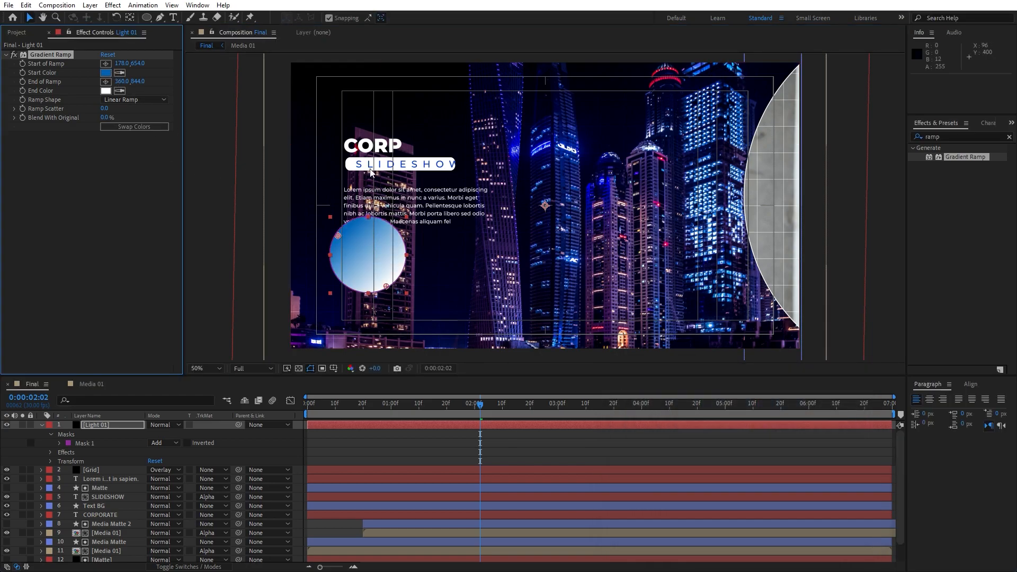
pyautogui.click(106, 91)
pyautogui.moveTo(765, 443); pyautogui.dragTo(764, 440)
pyautogui.moveTo(744, 400); pyautogui.dragTo(758, 405)
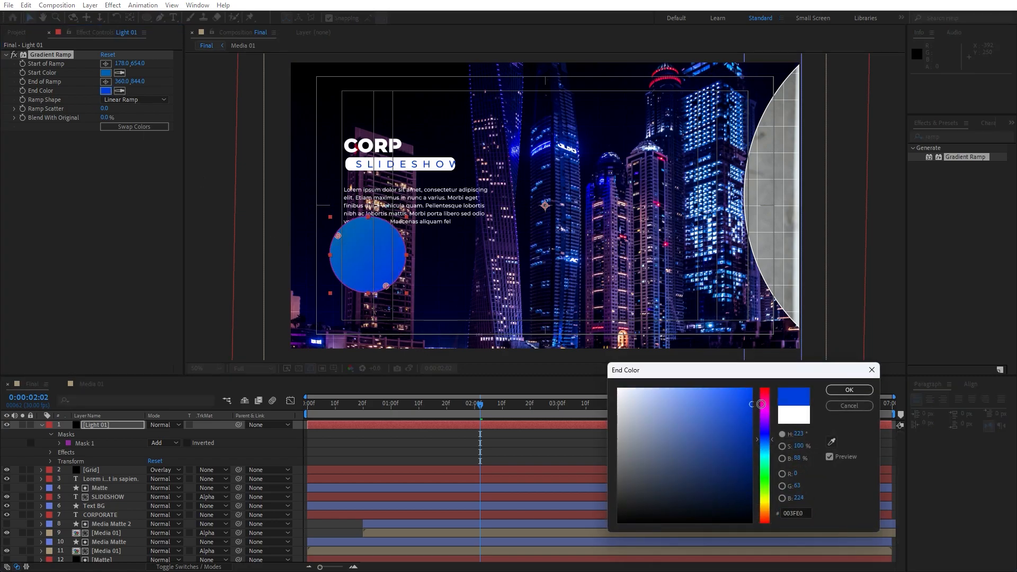
pyautogui.click(851, 392)
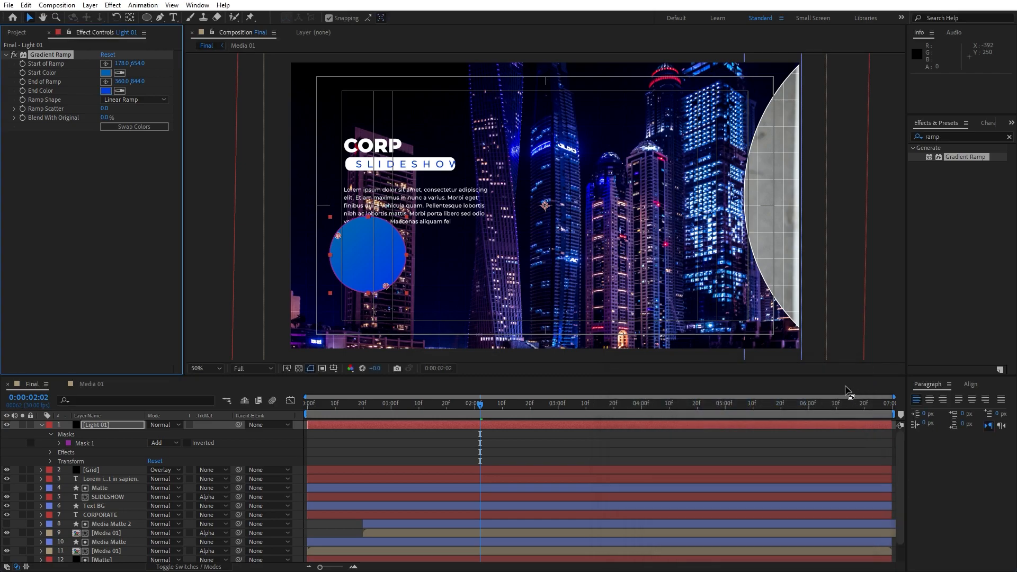
# Increase the feather of Mask 1 on Light 01 until the circle becomes a soft glow
pyautogui.click(60, 443)
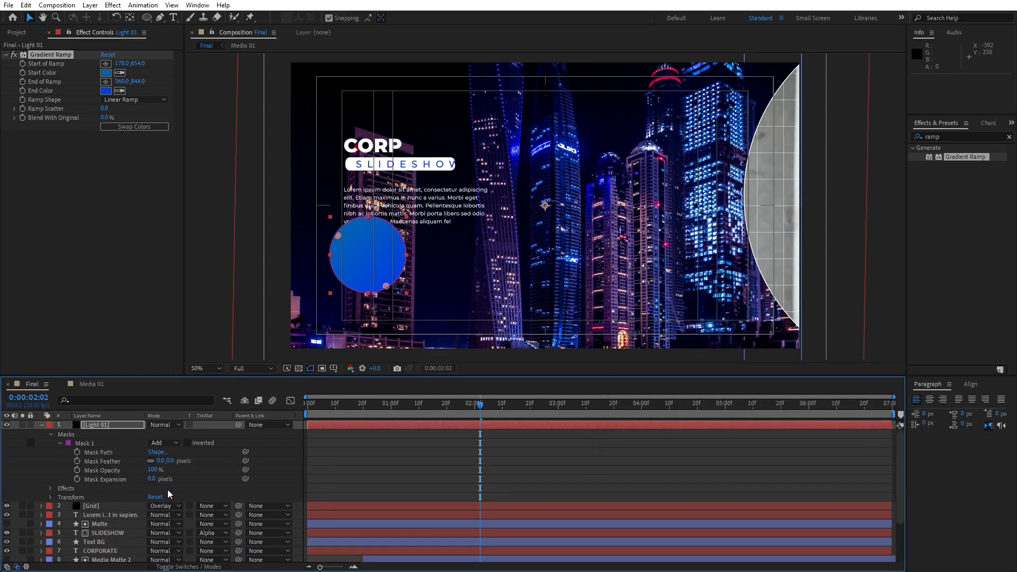
pyautogui.click(161, 461)
pyautogui.click(126, 306)
pyautogui.click(41, 425)
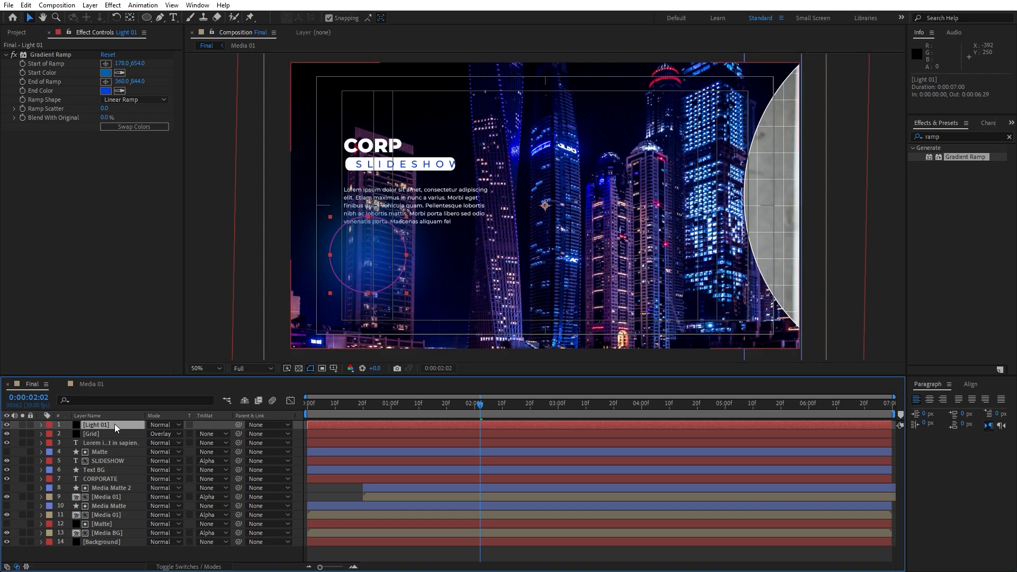
# Lower Light 01's opacity to 52% and move the glow down toward the frame's lower-left corner
pyautogui.press('t')
pyautogui.moveTo(153, 434); pyautogui.dragTo(129, 435)
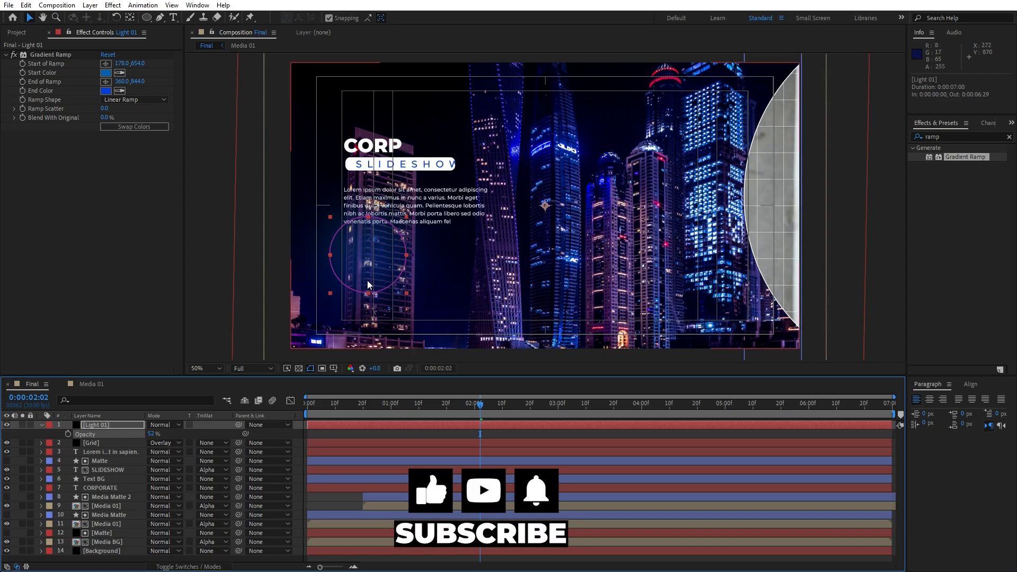
pyautogui.moveTo(366, 267); pyautogui.dragTo(345, 311)
# Duplicate the Light 01 layer and place the copy over the upper part of the skyline, right of center
pyautogui.click(100, 425)
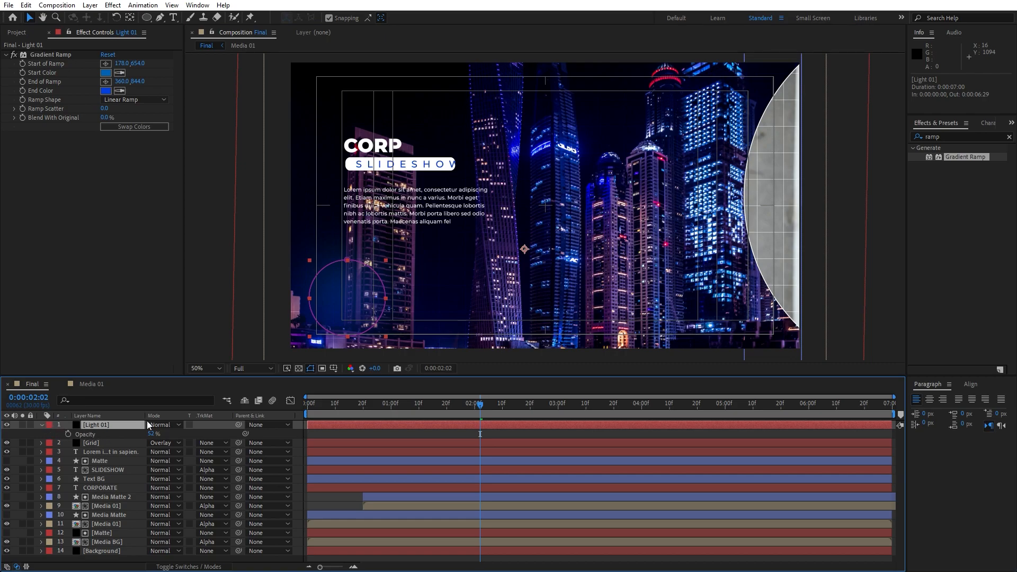
pyautogui.hotkey('ctrl', 'd')
pyautogui.moveTo(362, 300); pyautogui.dragTo(650, 122)
# Change the duplicate light's Gradient Ramp start color to purple, BA00FF
pyautogui.click(105, 73)
pyautogui.moveTo(724, 407); pyautogui.dragTo(768, 376)
pyautogui.moveTo(779, 440); pyautogui.dragTo(768, 420)
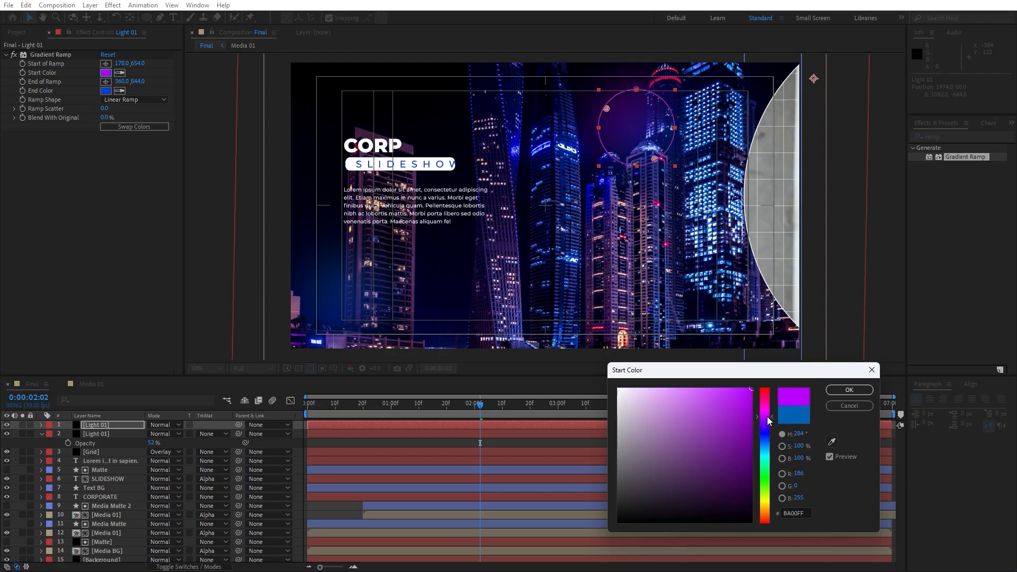
pyautogui.click(849, 390)
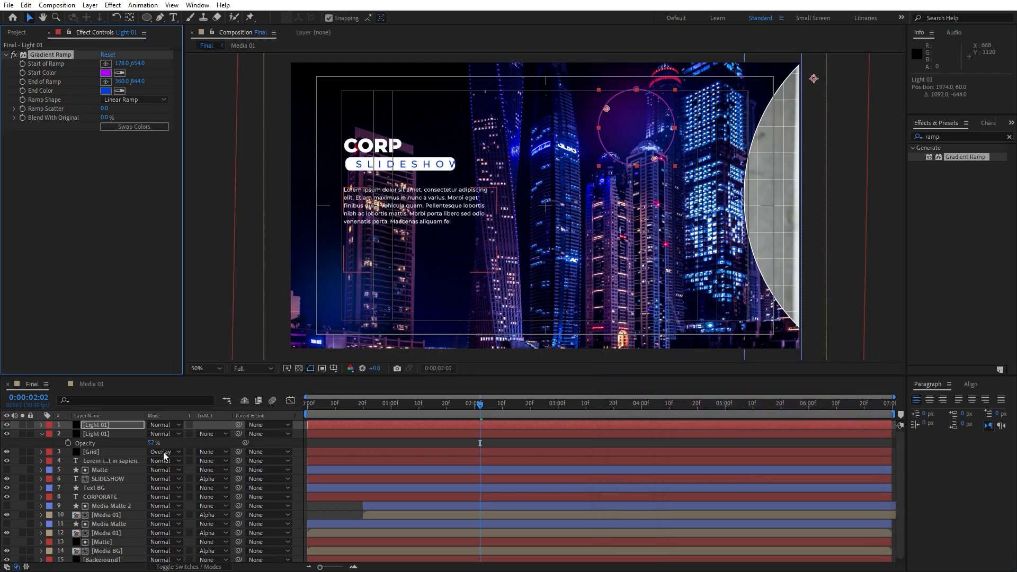
# Scale the duplicate Light 01 layer down to 84%
pyautogui.click(112, 424)
pyautogui.press('s')
pyautogui.moveTo(163, 433); pyautogui.dragTo(153, 433)
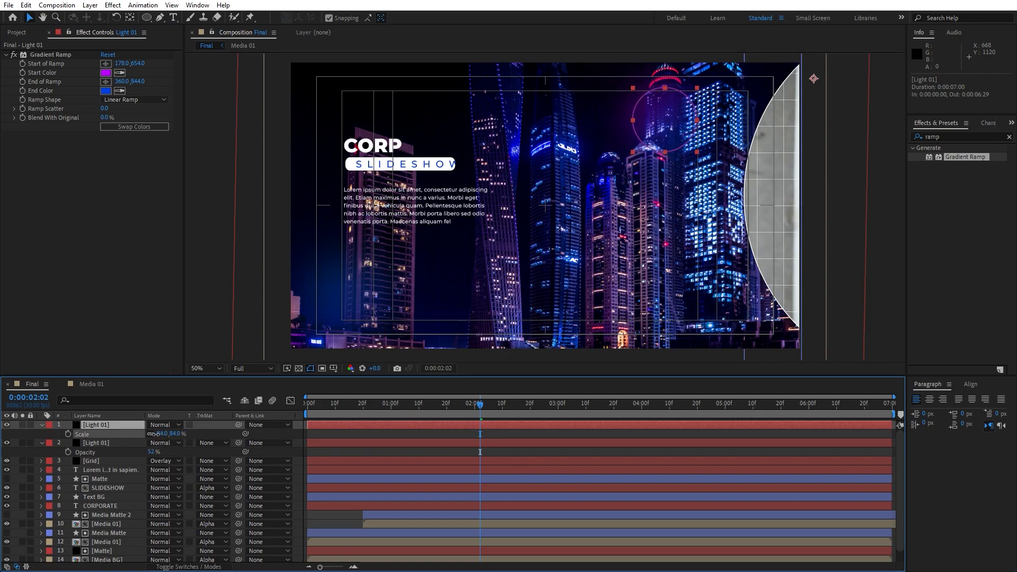
# Preview the animation with the new light glows and the portrait reveal, including the frames around two to three seconds
pyautogui.click(42, 425)
pyautogui.click(17, 460)
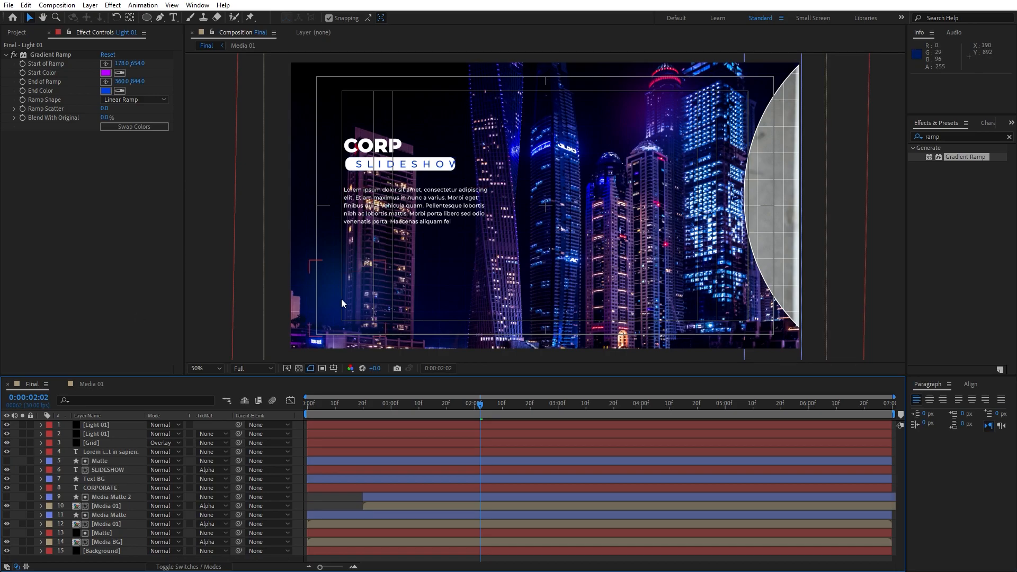
pyautogui.press('space')
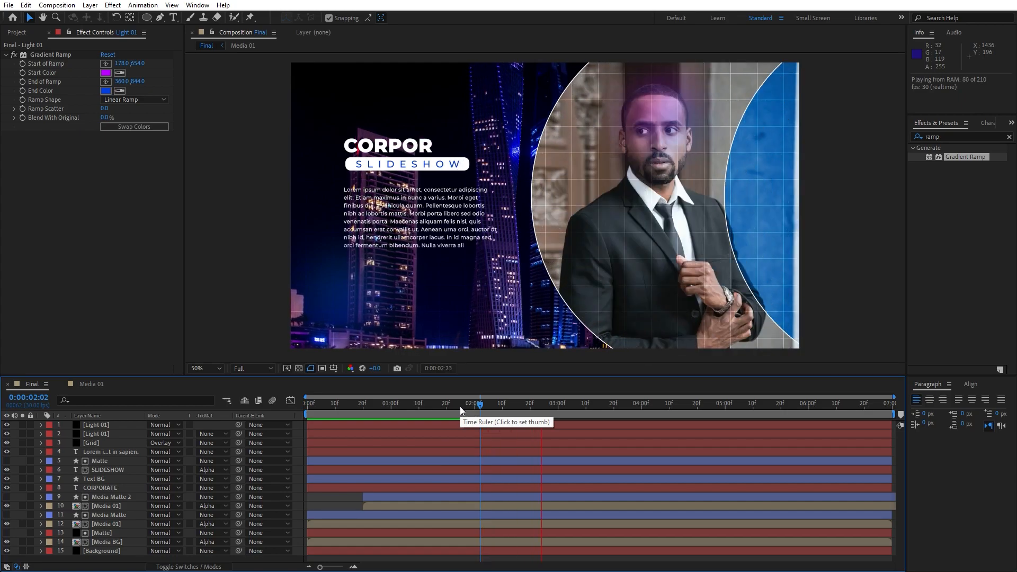
pyautogui.moveTo(477, 404); pyautogui.dragTo(523, 393)
pyautogui.press('space')
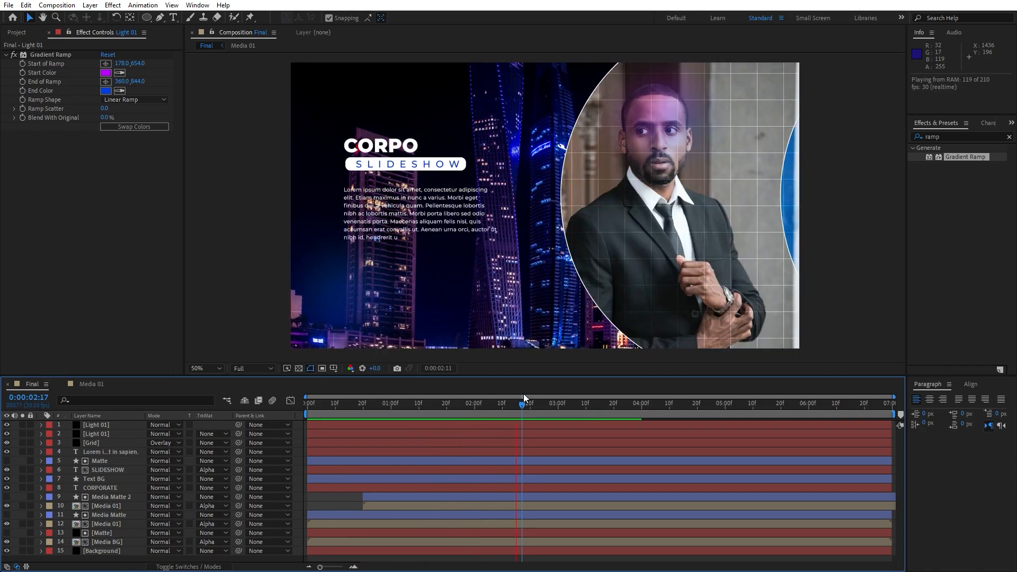
pyautogui.moveTo(524, 406); pyautogui.dragTo(563, 405)
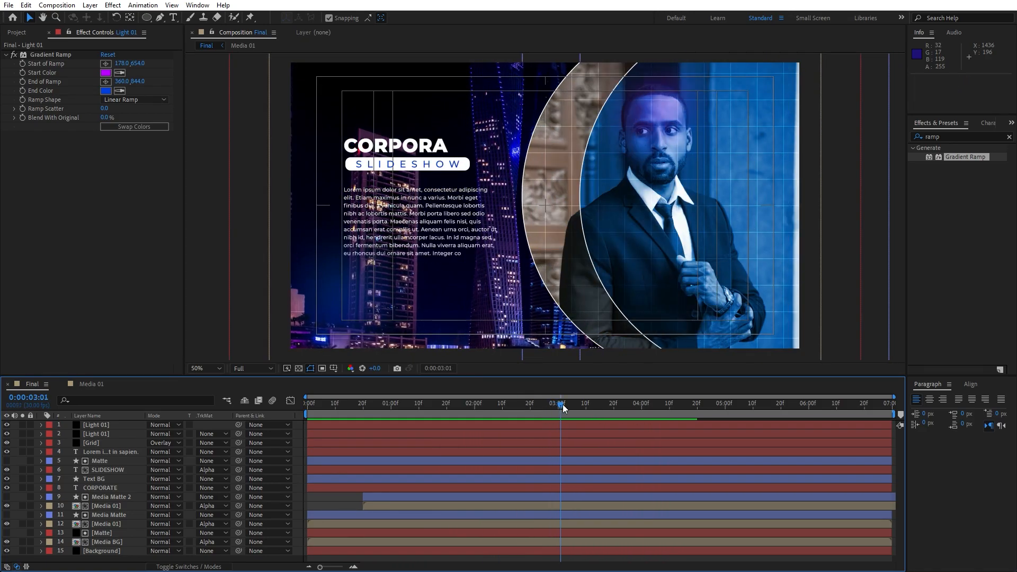
# Pre-compose all layers of the Final composition into a new composition named Part 01
pyautogui.click(48, 33)
pyautogui.click(61, 383)
pyautogui.click(118, 486)
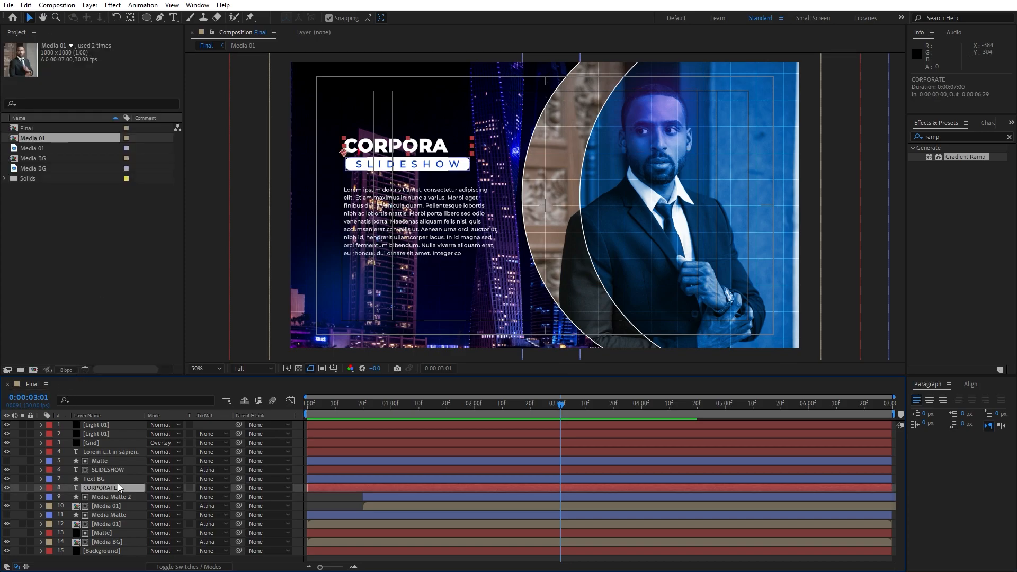
pyautogui.hotkey('ctrl', 'a')
pyautogui.rightClick(112, 494)
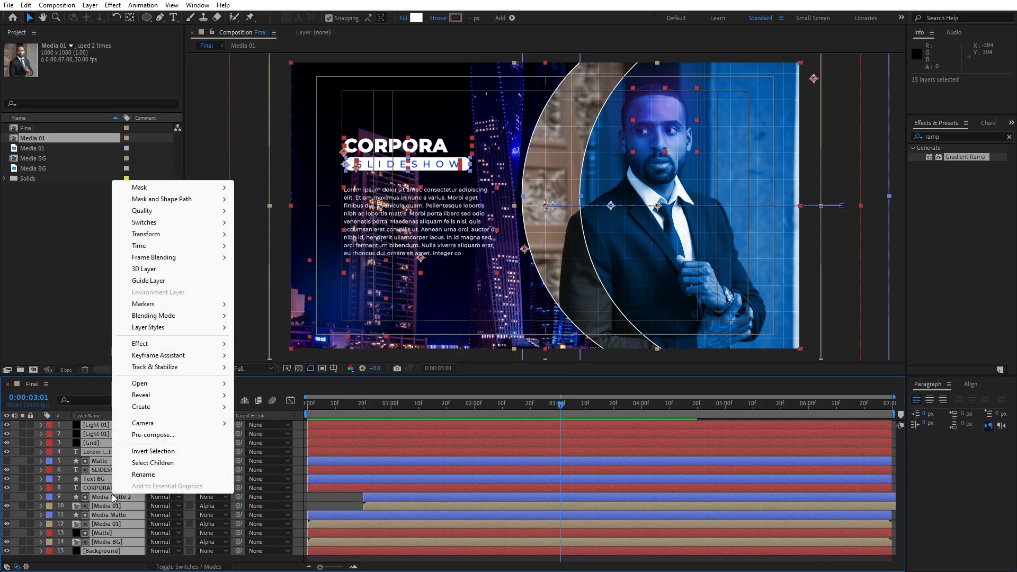
pyautogui.click(164, 435)
pyautogui.write('Part 01')
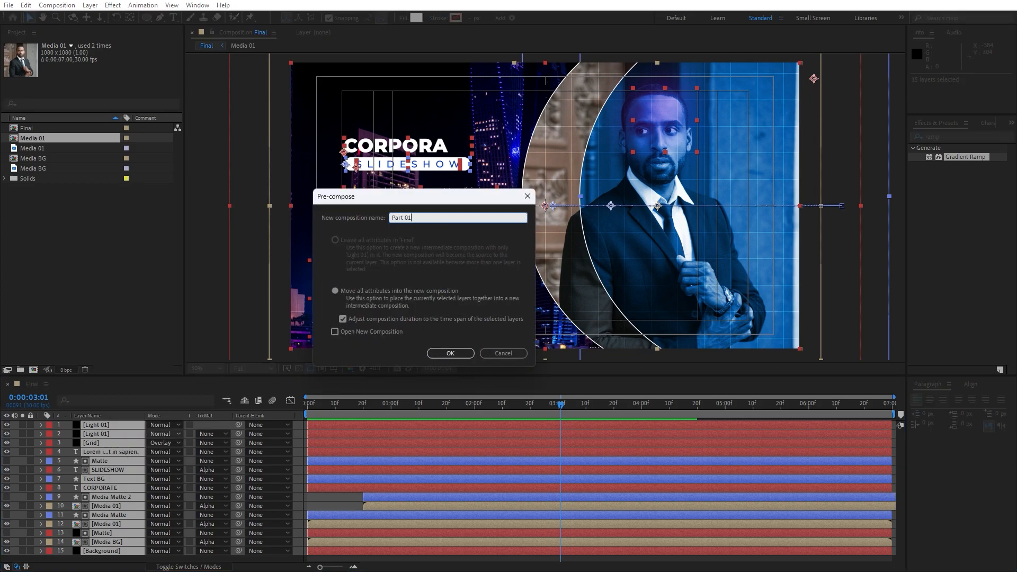
pyautogui.press('Return')
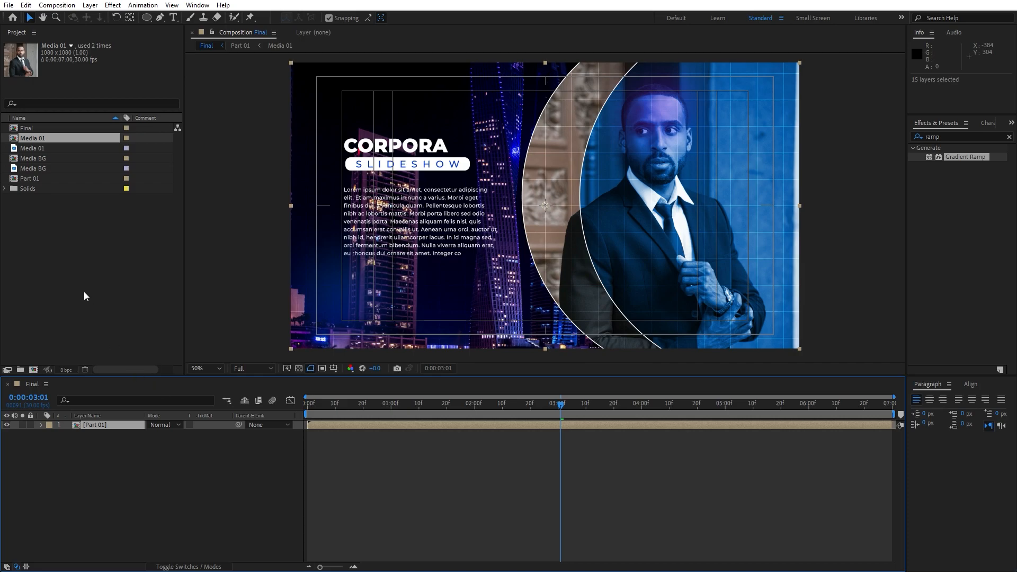
# Duplicate the Part 01 composition as Part 02 and add the copy above Part 01 in the Final composition
pyautogui.click(38, 180)
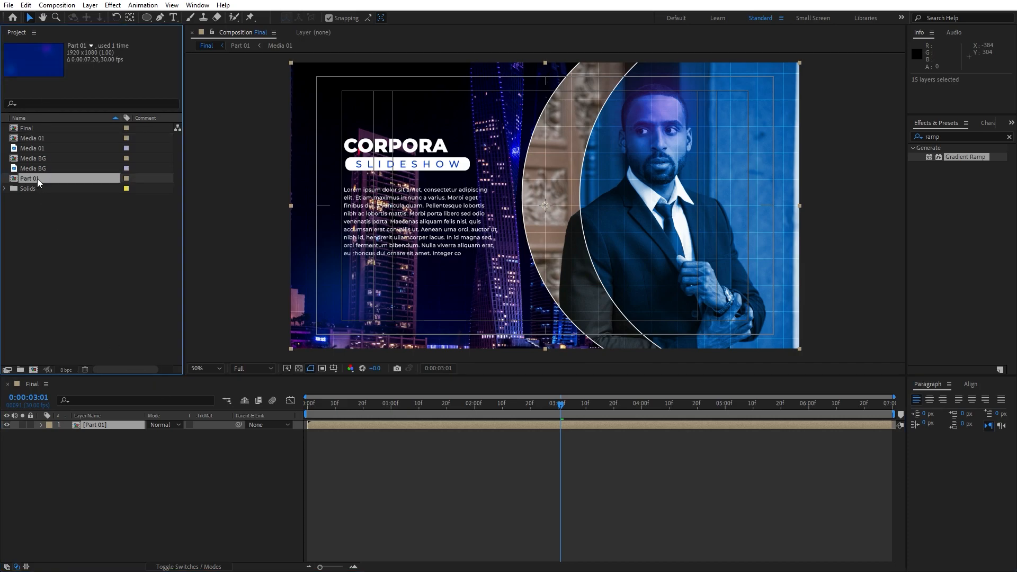
pyautogui.click(27, 6)
pyautogui.click(75, 143)
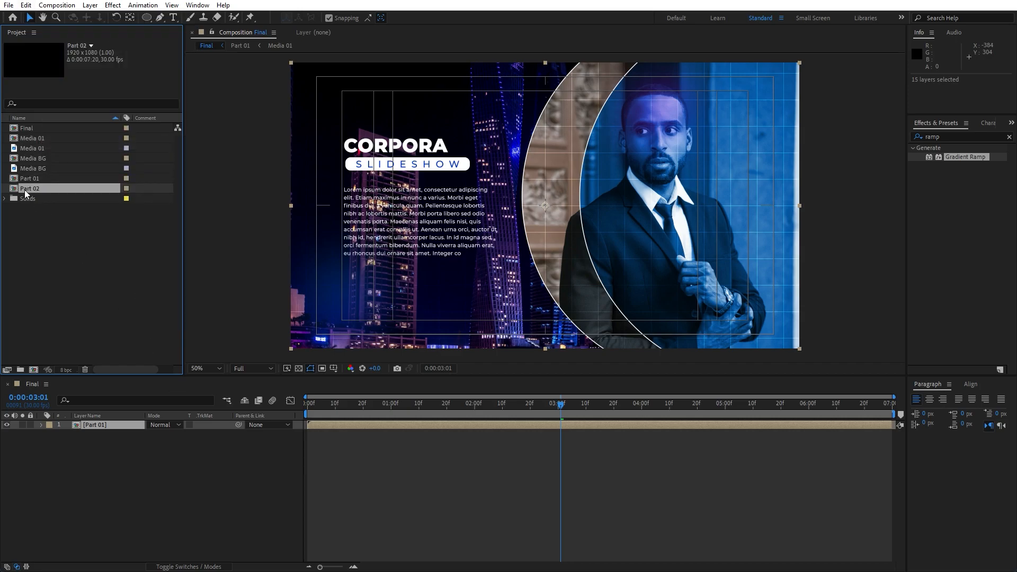
pyautogui.moveTo(24, 190); pyautogui.dragTo(103, 422)
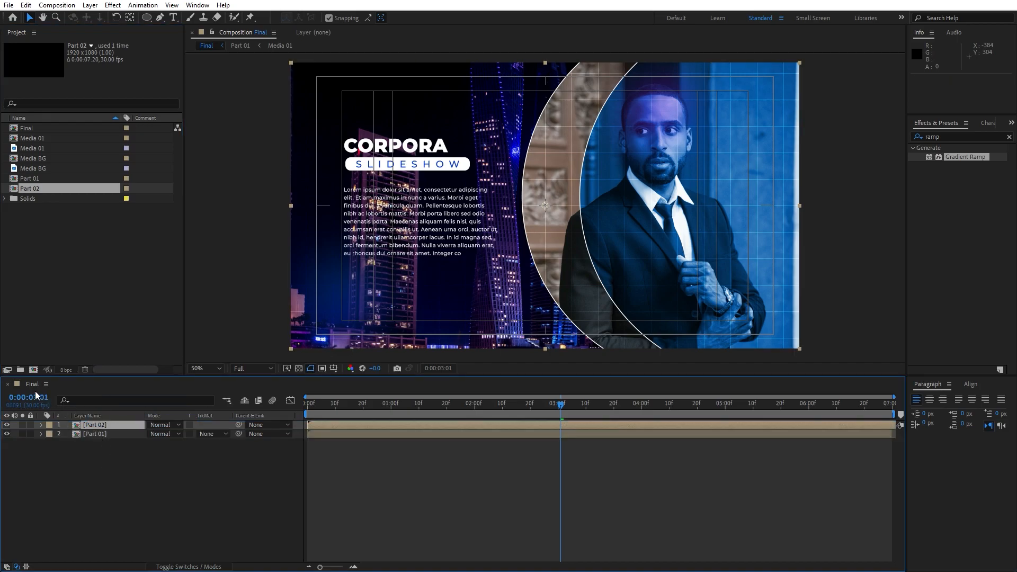
# Set the Final composition's duration to 0:00:20:00
pyautogui.click(117, 473)
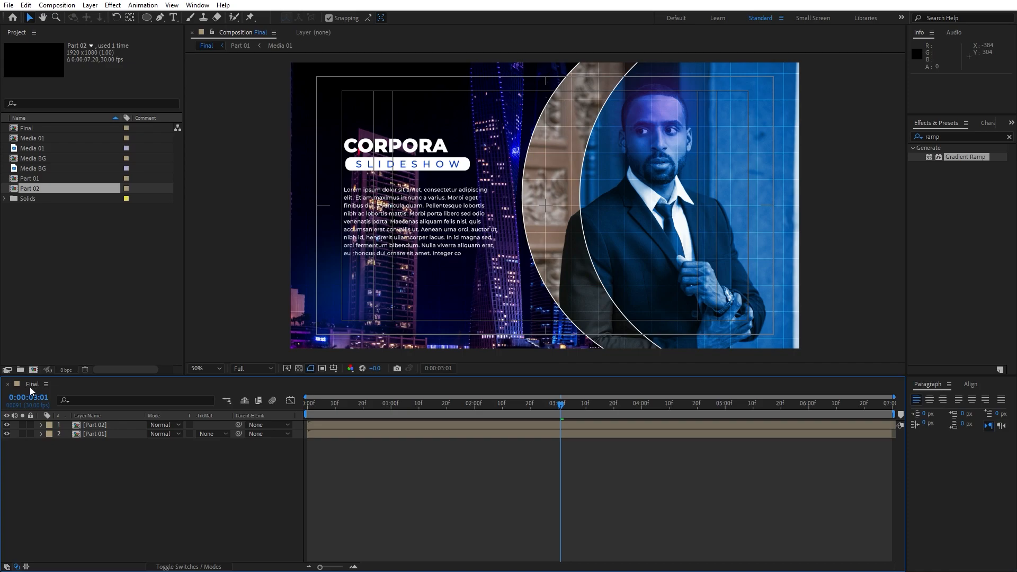
pyautogui.click(57, 5)
pyautogui.click(88, 34)
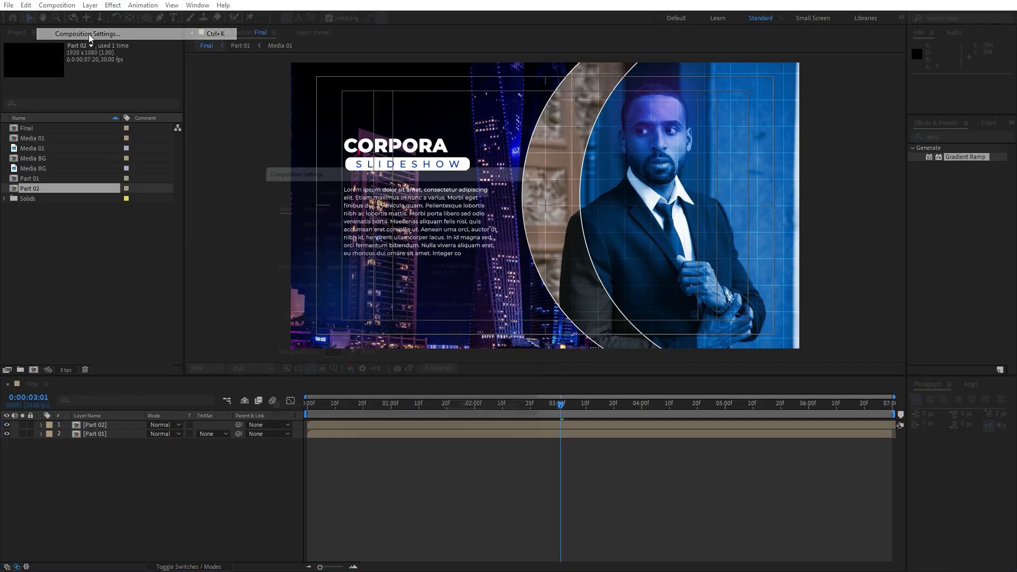
pyautogui.click(339, 339)
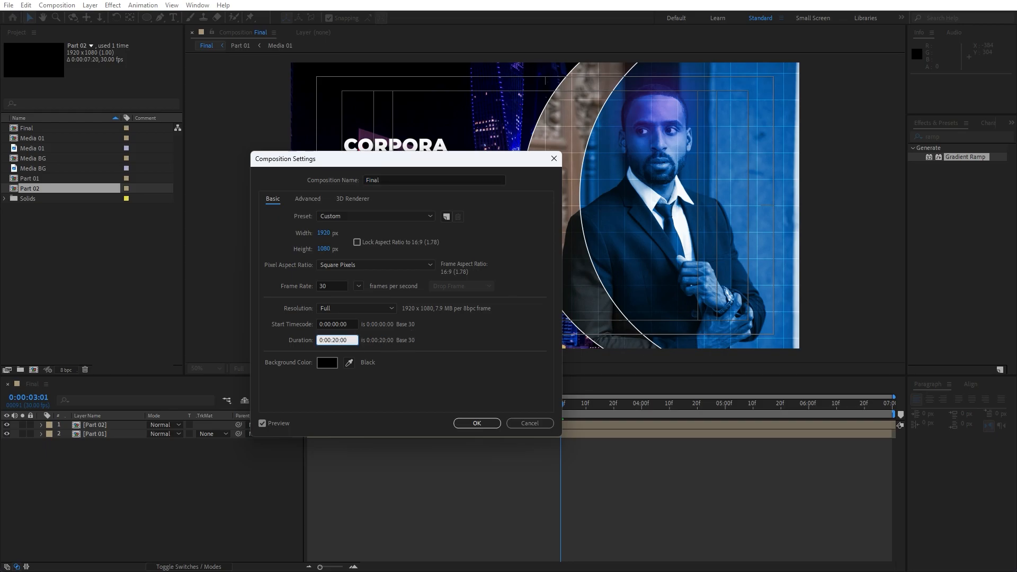
pyautogui.press('Return')
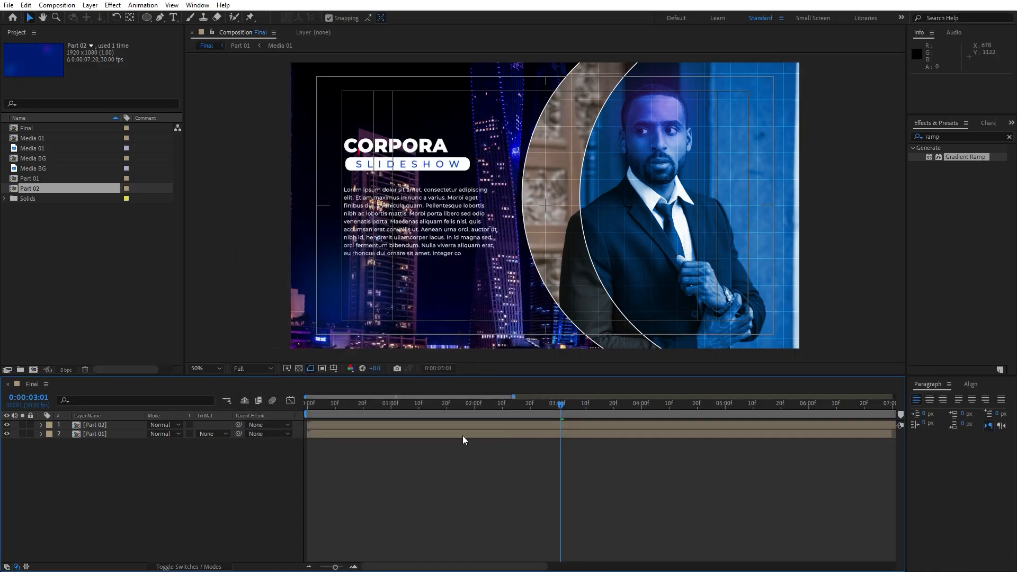
# Shift the Part 02 layer in time so that it starts at 0:00:05:01
pyautogui.moveTo(333, 568); pyautogui.dragTo(319, 568)
pyautogui.click(99, 426)
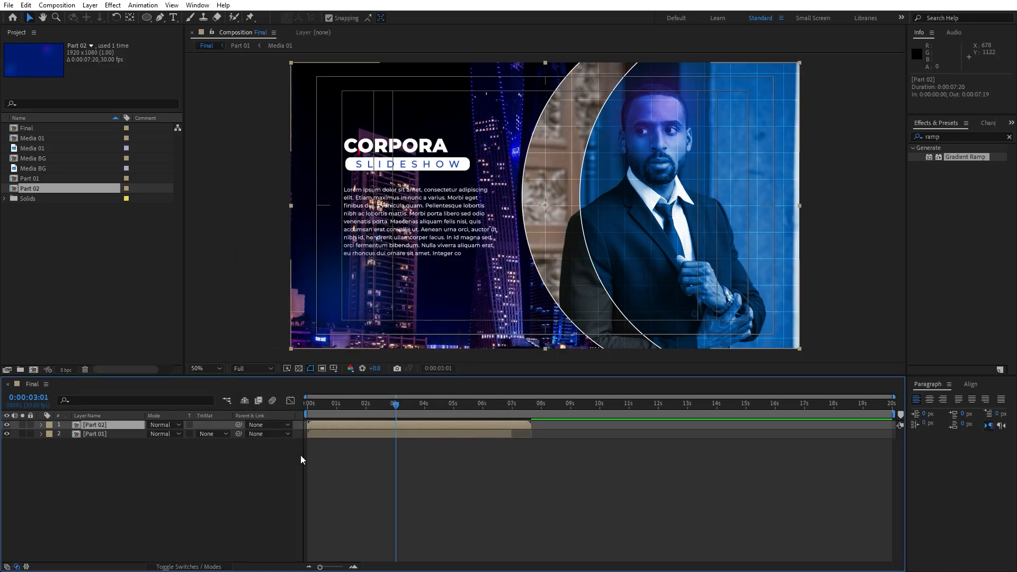
pyautogui.moveTo(347, 425); pyautogui.dragTo(483, 424)
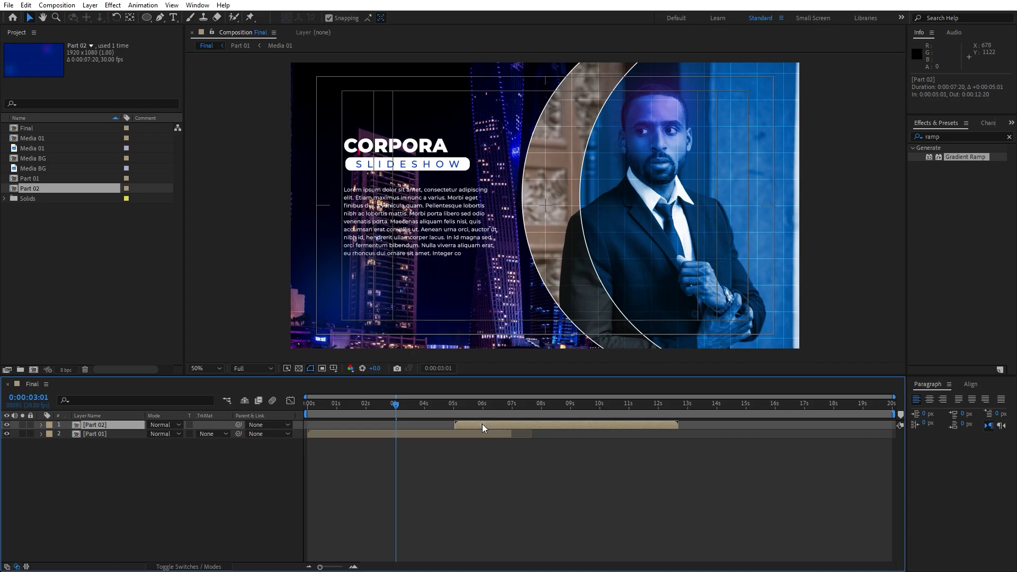
# Copy the solid Matte layer above Media BG from Part 02 into Final, above Part 02, and align its start with Part 02
pyautogui.doubleClick(95, 426)
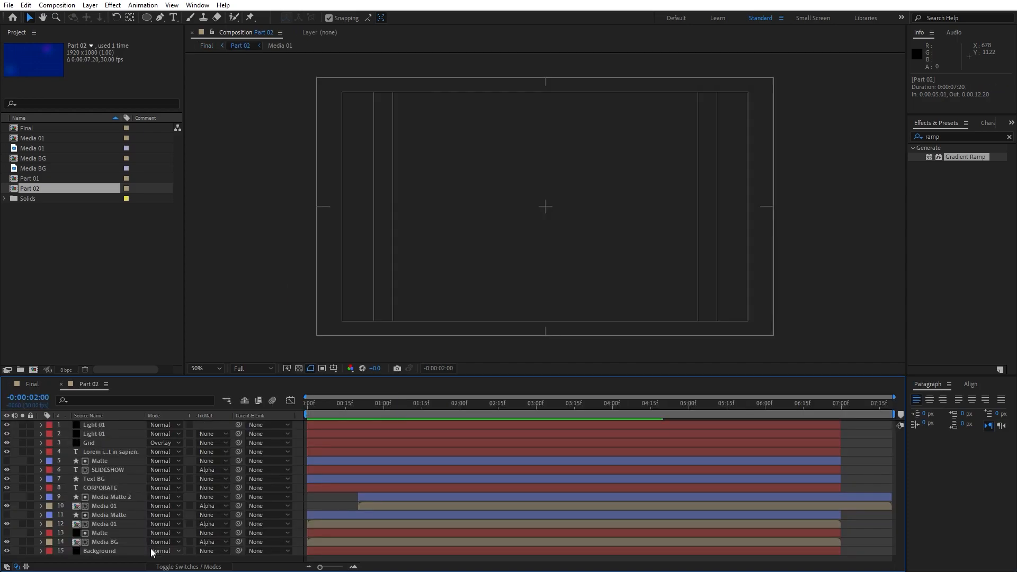
pyautogui.click(106, 533)
pyautogui.moveTo(329, 416); pyautogui.dragTo(496, 408)
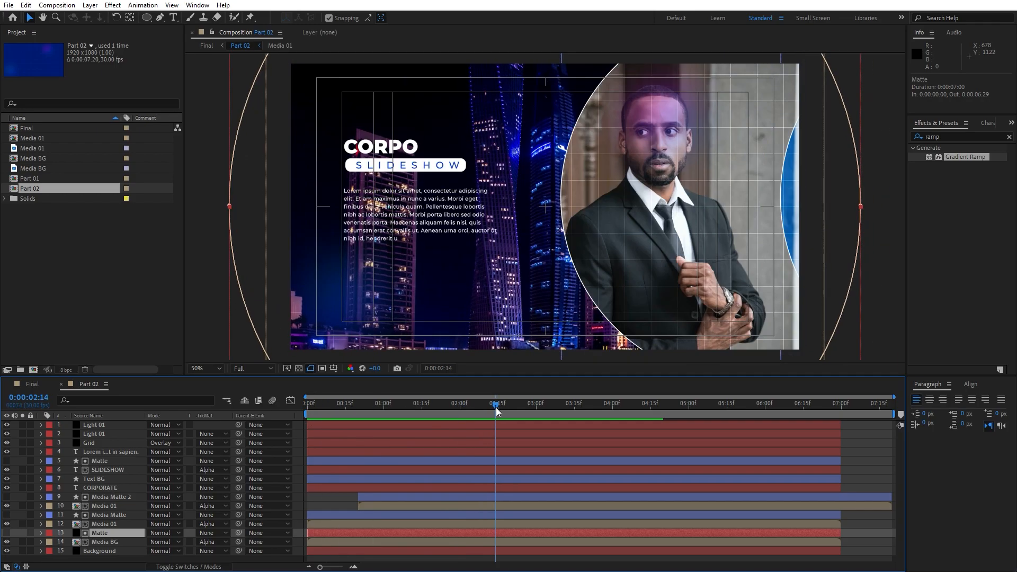
pyautogui.hotkey('ctrl', 'c')
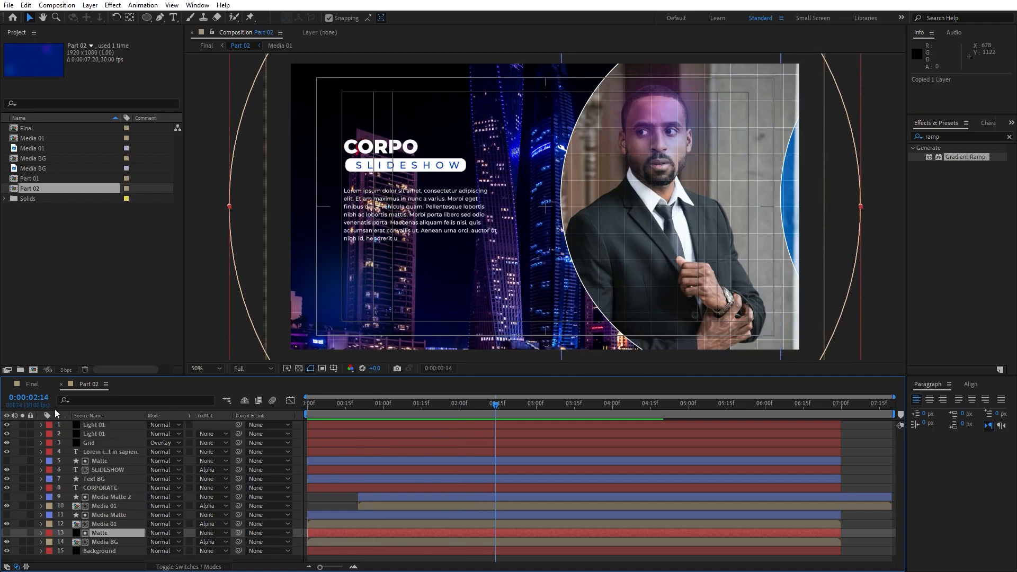
pyautogui.click(34, 385)
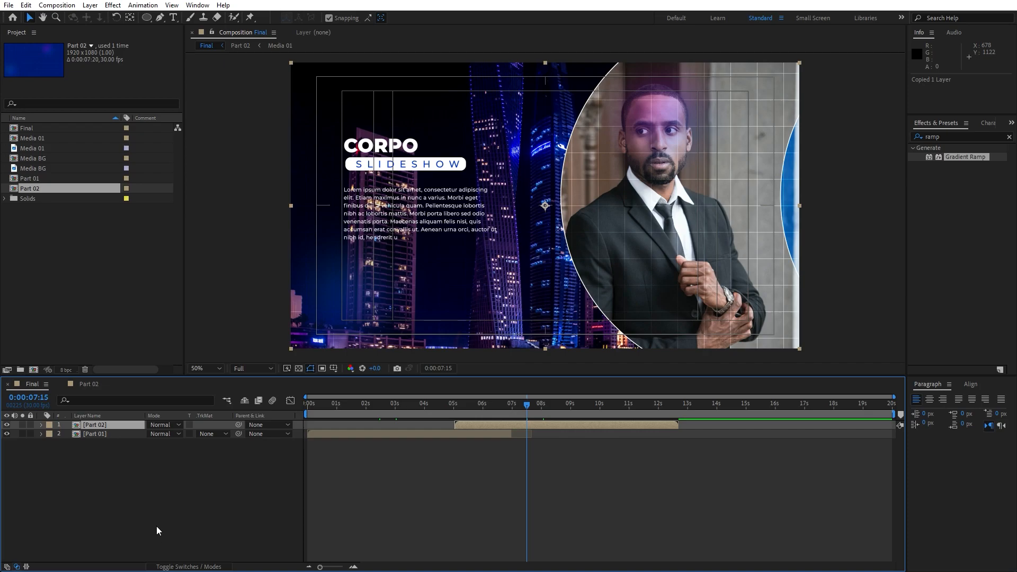
pyautogui.click(152, 513)
pyautogui.hotkey('ctrl', 'v')
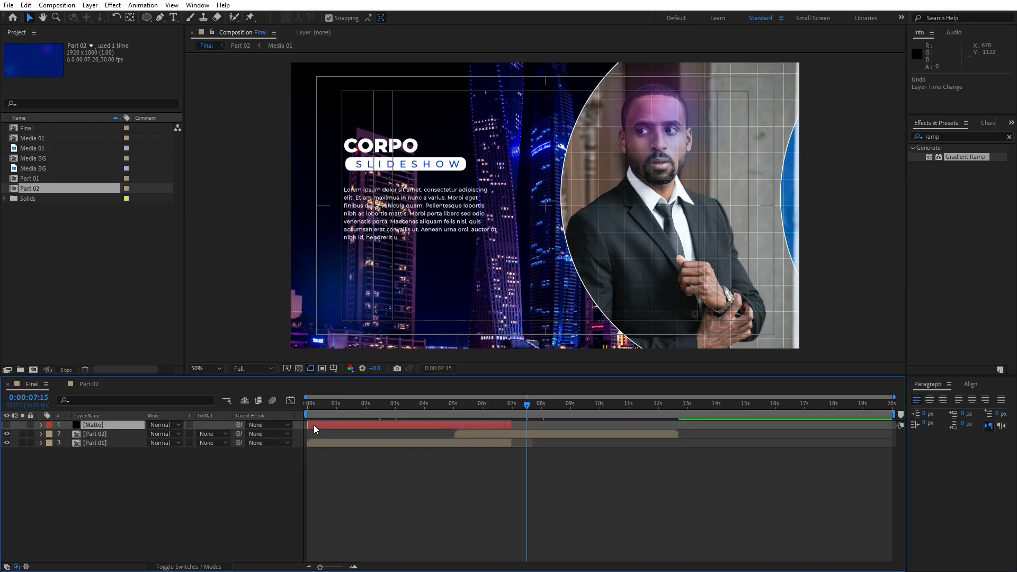
pyautogui.moveTo(312, 424); pyautogui.dragTo(480, 408)
# Set the Part 02 layer's track matte to Alpha using the Matte layer and check the circular transition
pyautogui.click(100, 434)
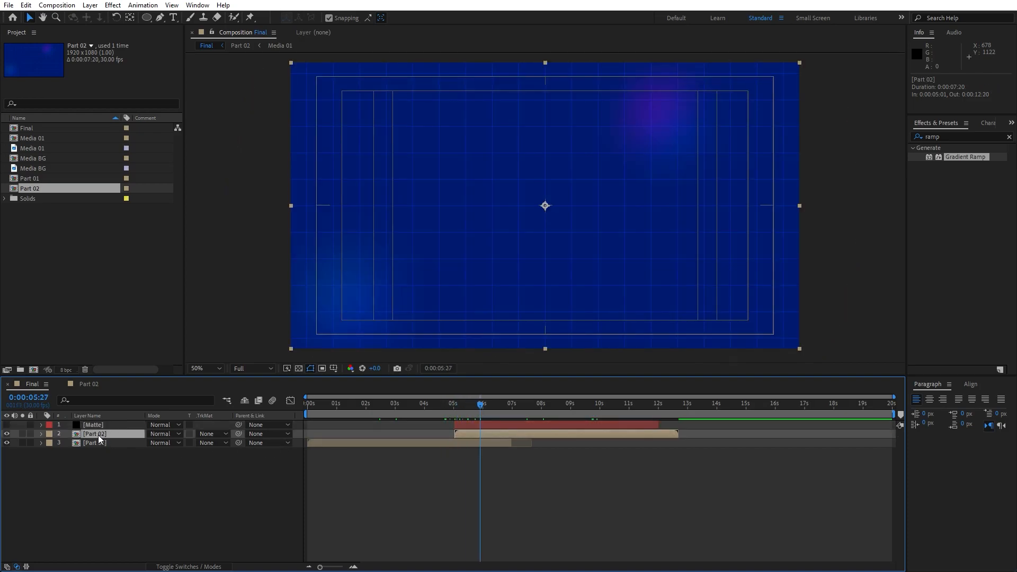
pyautogui.click(211, 434)
pyautogui.click(233, 459)
pyautogui.moveTo(500, 404); pyautogui.dragTo(494, 424)
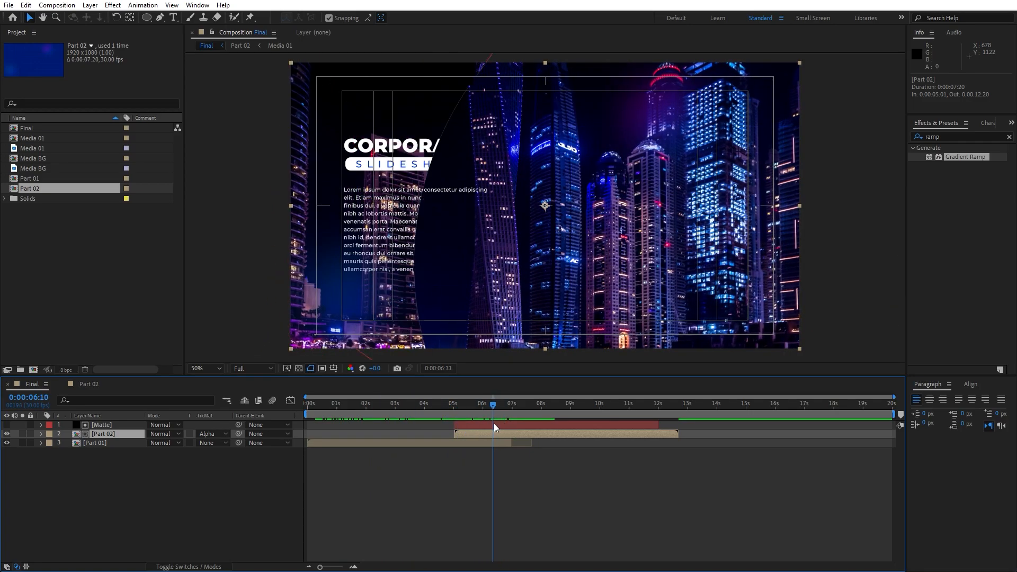
# Add a Stroke layer style to the Part 02 layer and set its color to white, FFFFFF
pyautogui.rightClick(104, 437)
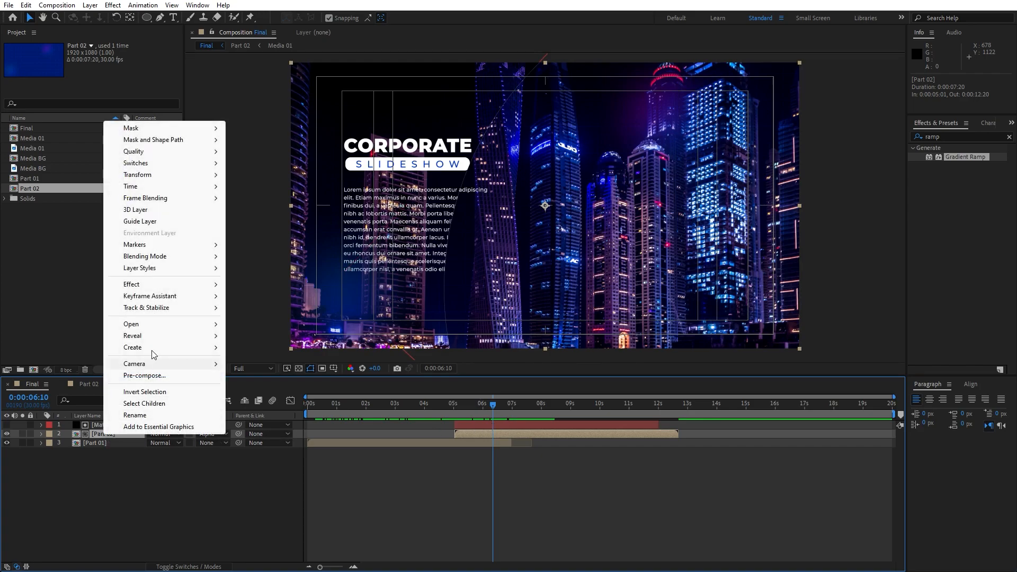
pyautogui.moveTo(175, 268)
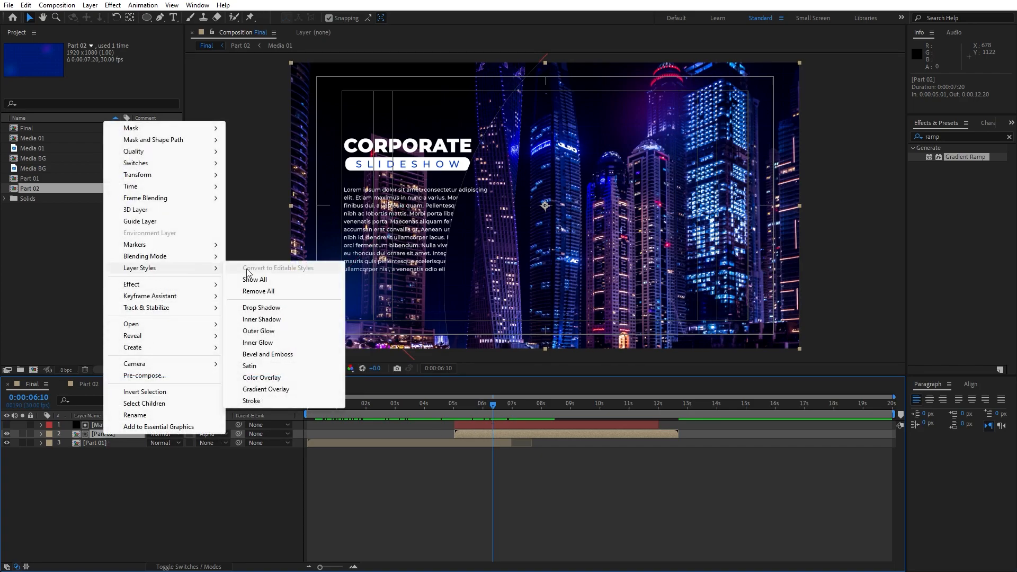
pyautogui.click(286, 405)
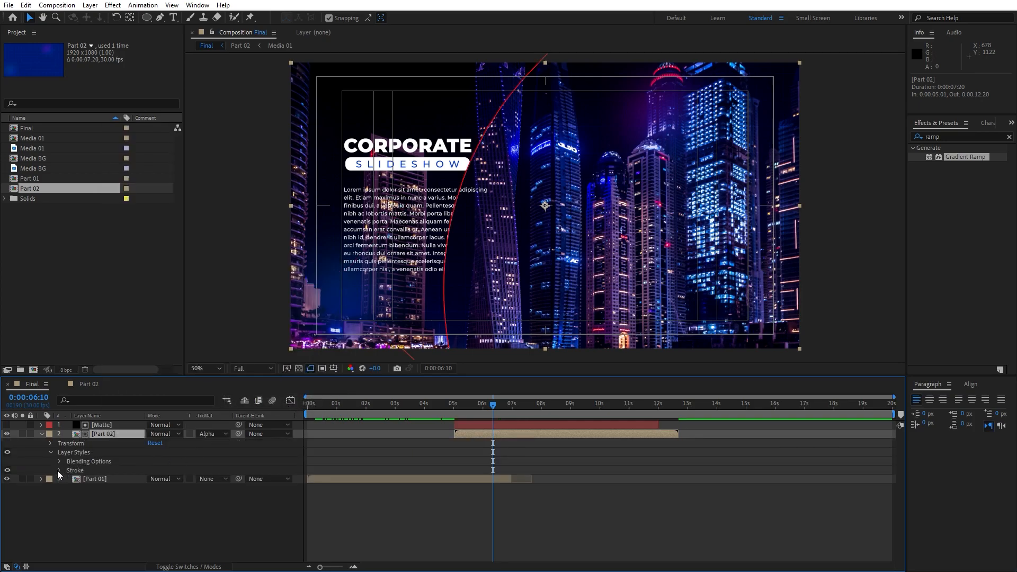
pyautogui.click(59, 470)
pyautogui.click(154, 489)
pyautogui.write('FFFFFF')
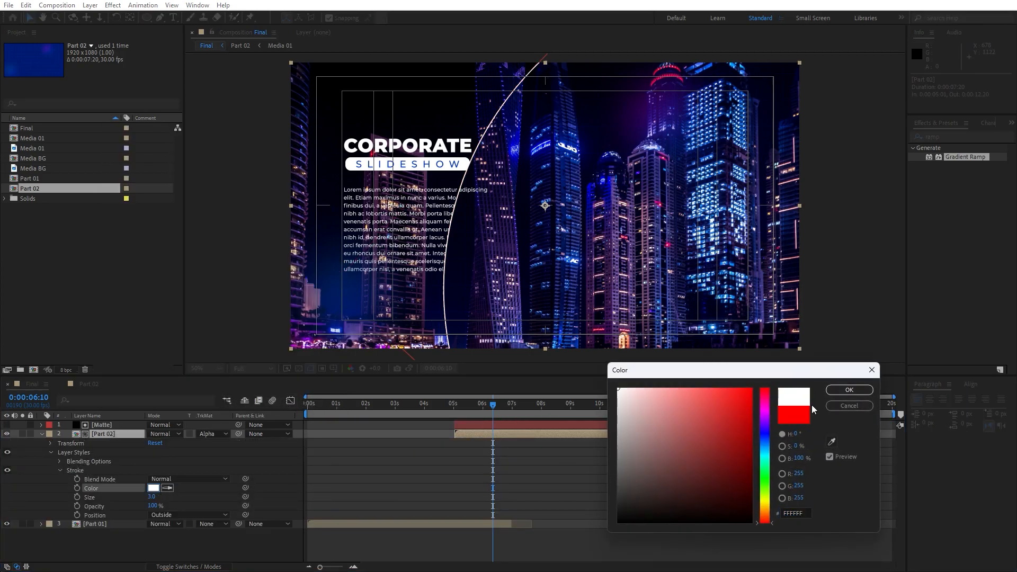
pyautogui.click(827, 392)
pyautogui.moveTo(587, 408); pyautogui.dragTo(543, 429)
pyautogui.click(42, 434)
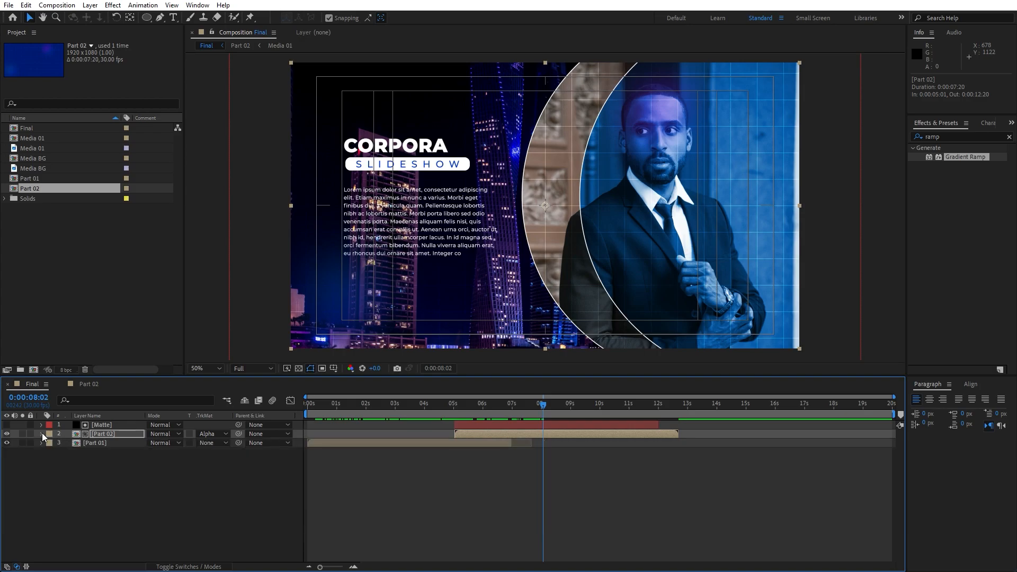
pyautogui.doubleClick(109, 437)
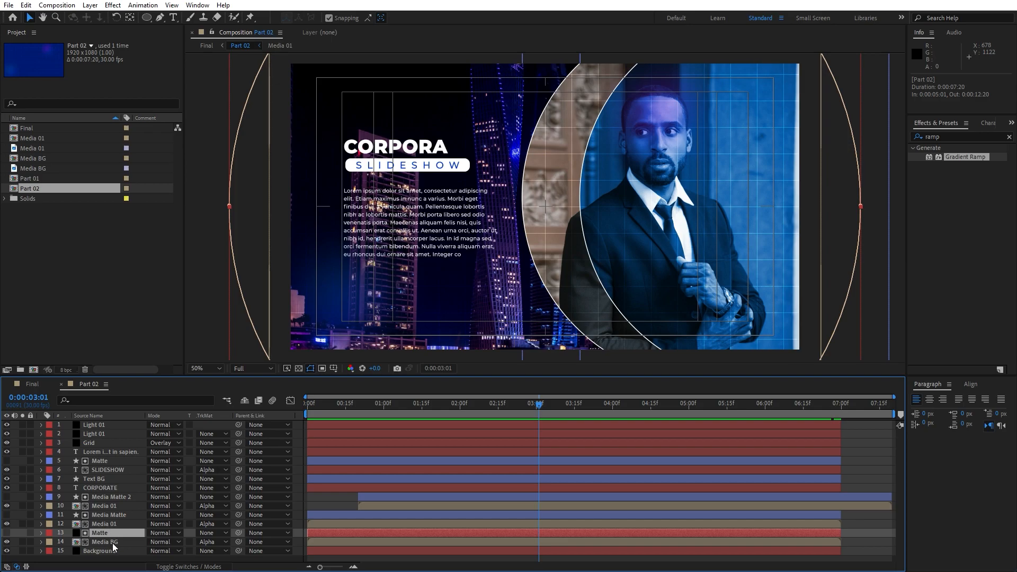
pyautogui.click(39, 387)
pyautogui.moveTo(459, 405)
pyautogui.mouseDown()
pyautogui.moveTo(346, 406)
pyautogui.moveTo(460, 405)
pyautogui.mouseUp()
# Shift the Matte, Part 02 and Part 01 layers earlier together until Part 01 starts at -0:00:00:25
pyautogui.moveTo(164, 508); pyautogui.dragTo(80, 421)
pyautogui.moveTo(333, 446); pyautogui.dragTo(316, 444)
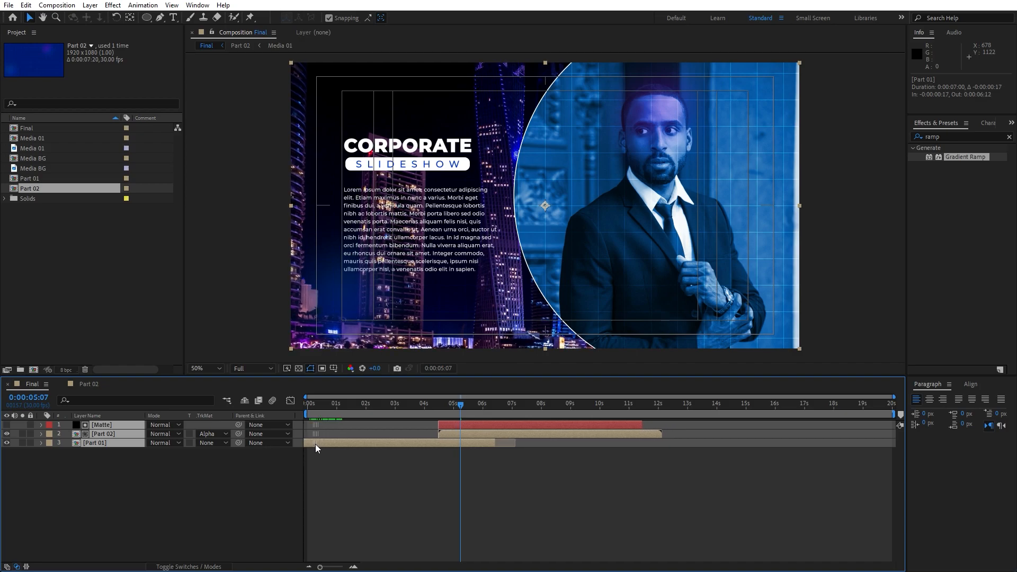
pyautogui.moveTo(363, 402); pyautogui.dragTo(333, 405)
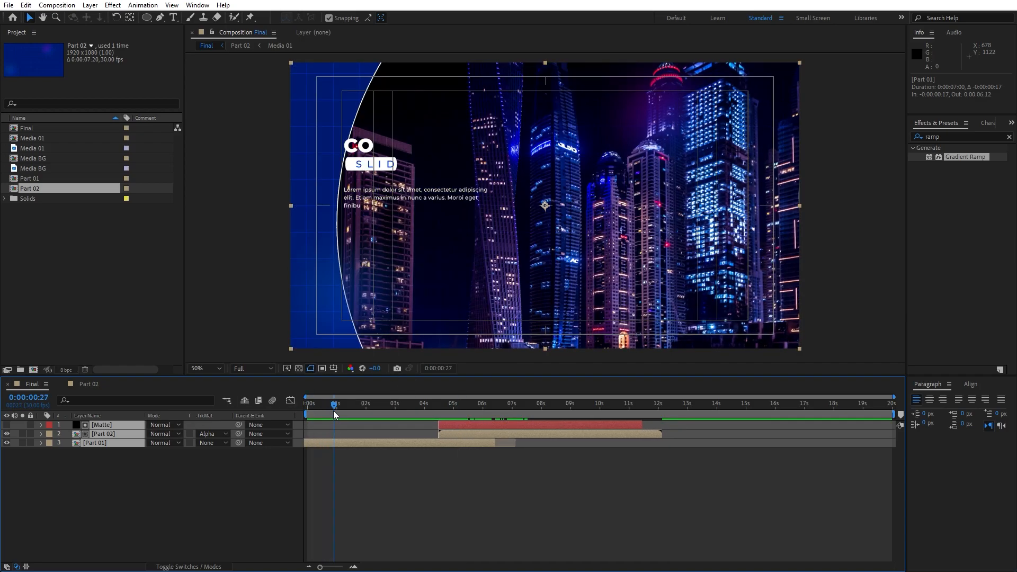
pyautogui.moveTo(324, 443); pyautogui.dragTo(316, 444)
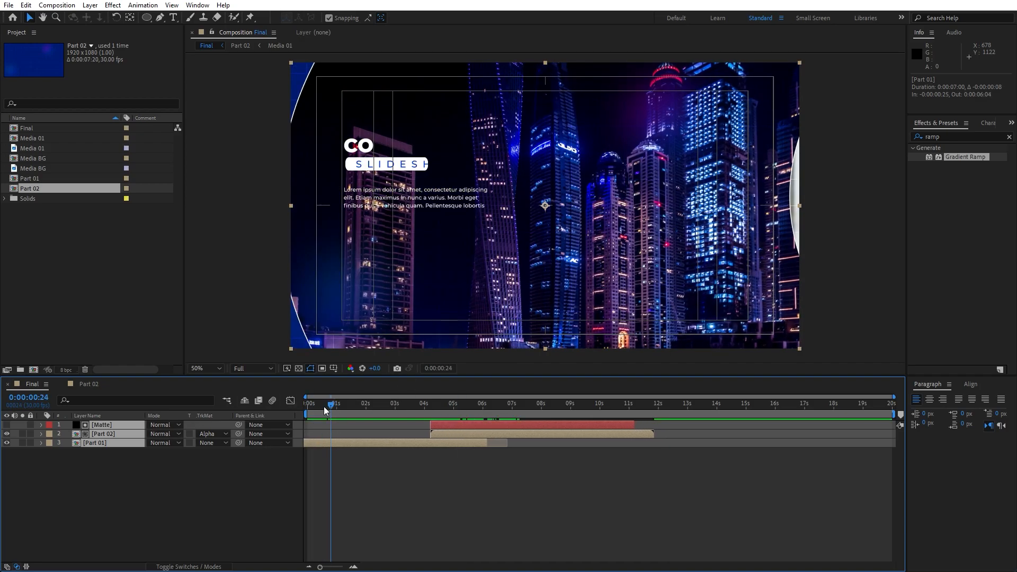
# Play the Final composition from the beginning to review the transition from Part 01 to Part 02
pyautogui.moveTo(334, 403); pyautogui.dragTo(293, 404)
pyautogui.press('space')
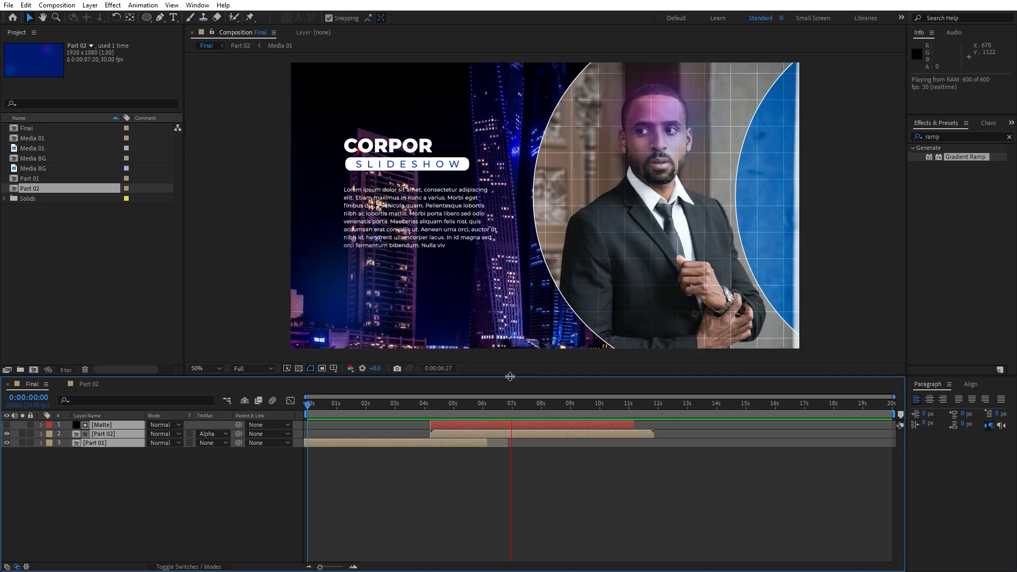
pyautogui.click(562, 405)
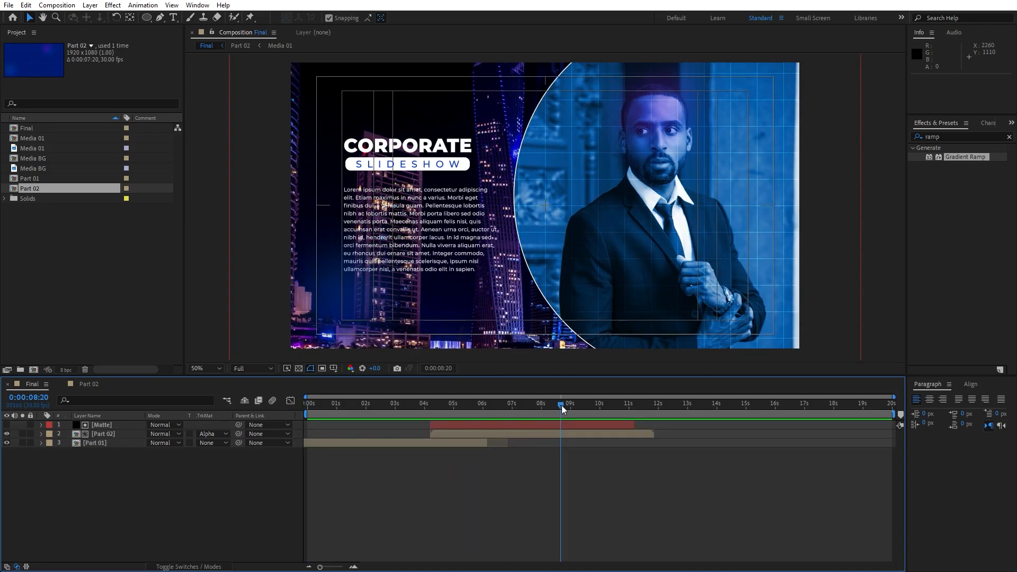
# Open the Part 01 composition and create a new 1920 x 1080 black solid layer named CC jaws
pyautogui.doubleClick(94, 445)
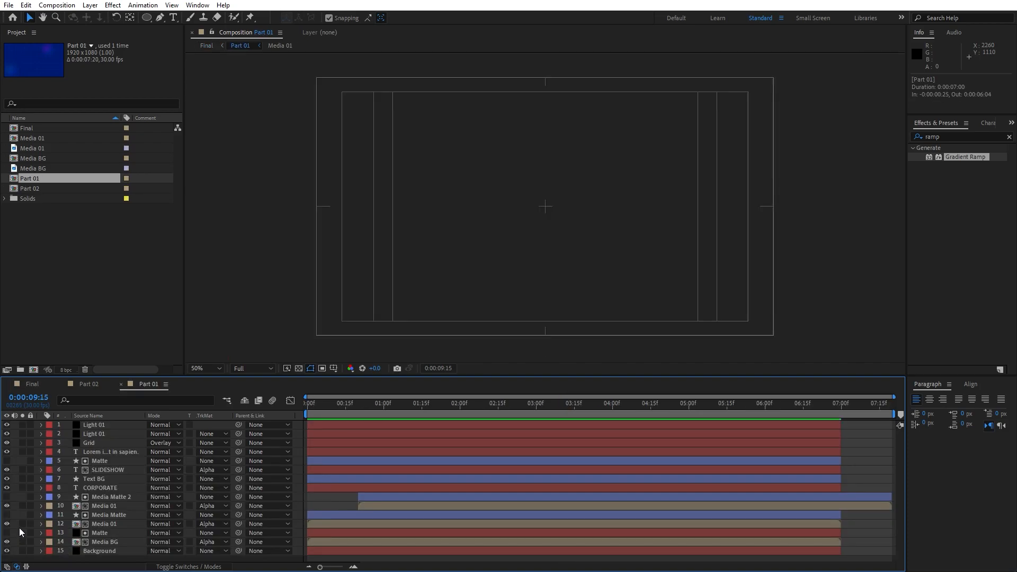
pyautogui.moveTo(354, 414); pyautogui.dragTo(365, 414)
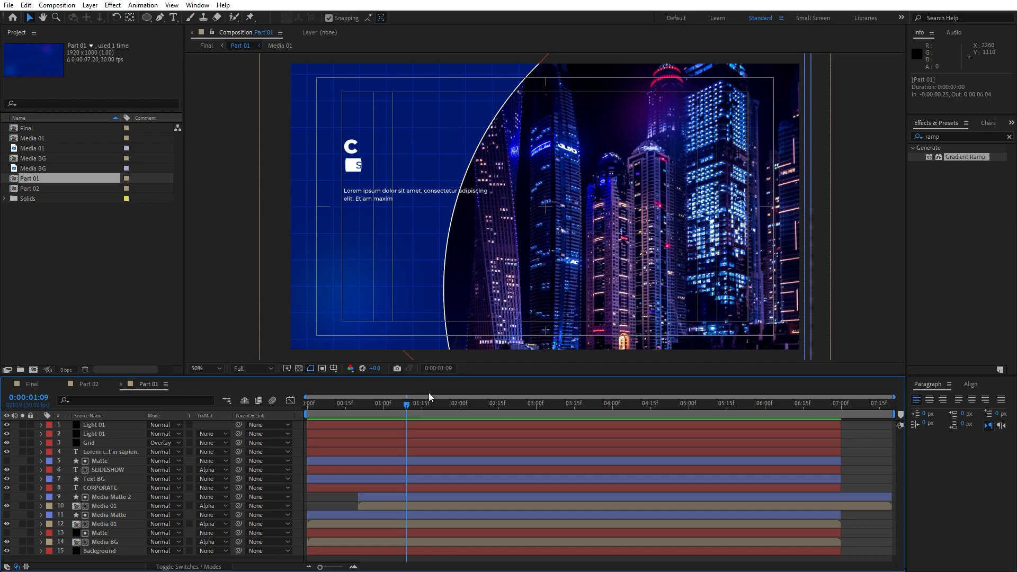
pyautogui.rightClick(18, 459)
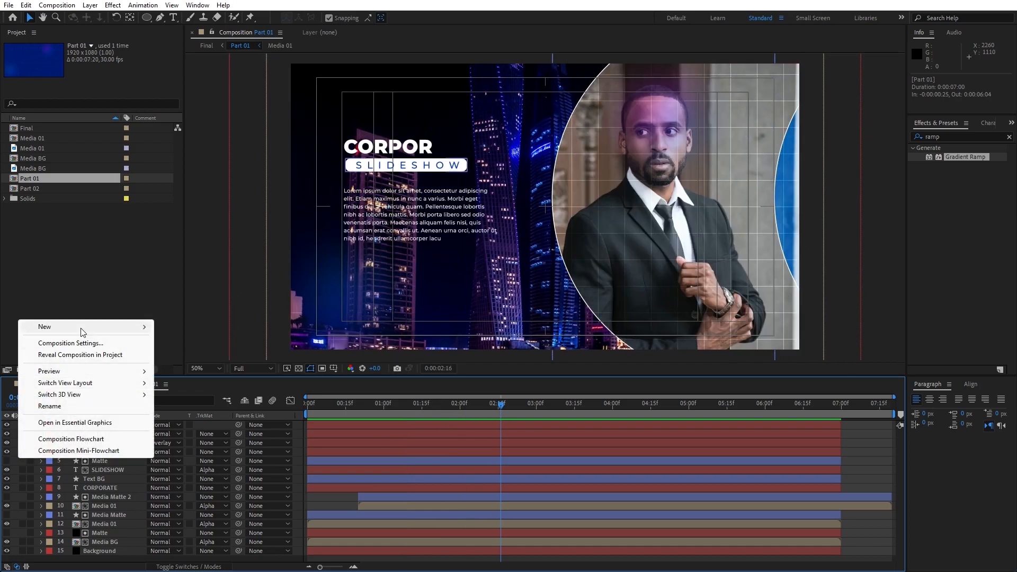
pyautogui.moveTo(82, 329)
pyautogui.click(196, 357)
pyautogui.write('CC jaws')
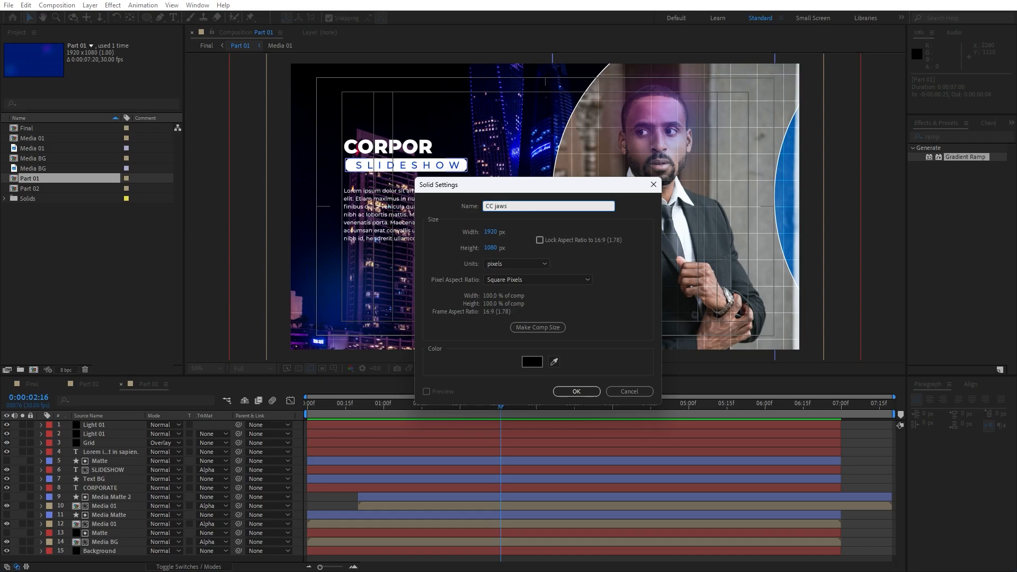
pyautogui.click(582, 393)
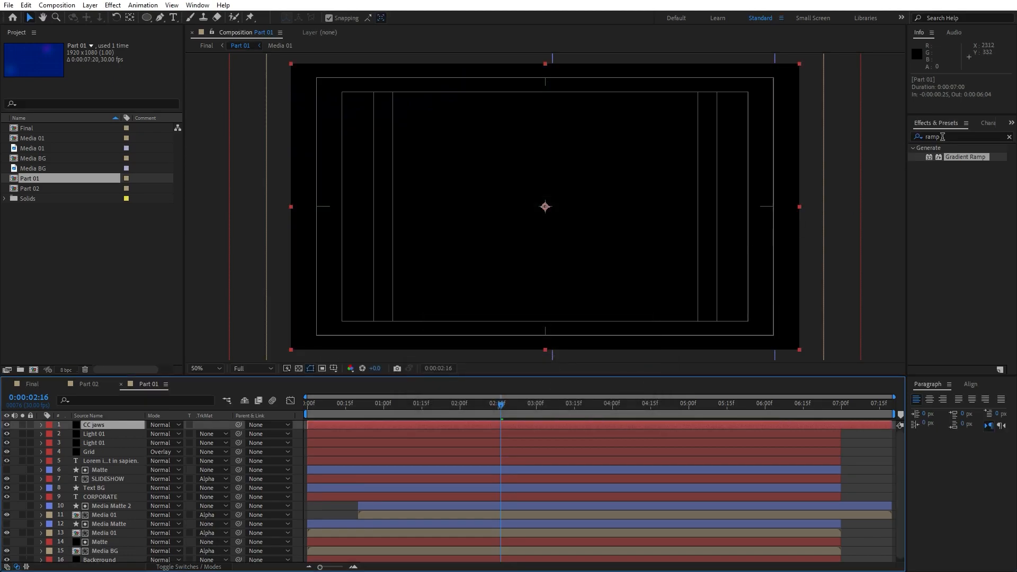
# Apply the CC Jaws effect to the CC jaws solid and set its Completion to 75%
pyautogui.click(961, 133)
pyautogui.write('cc ja')
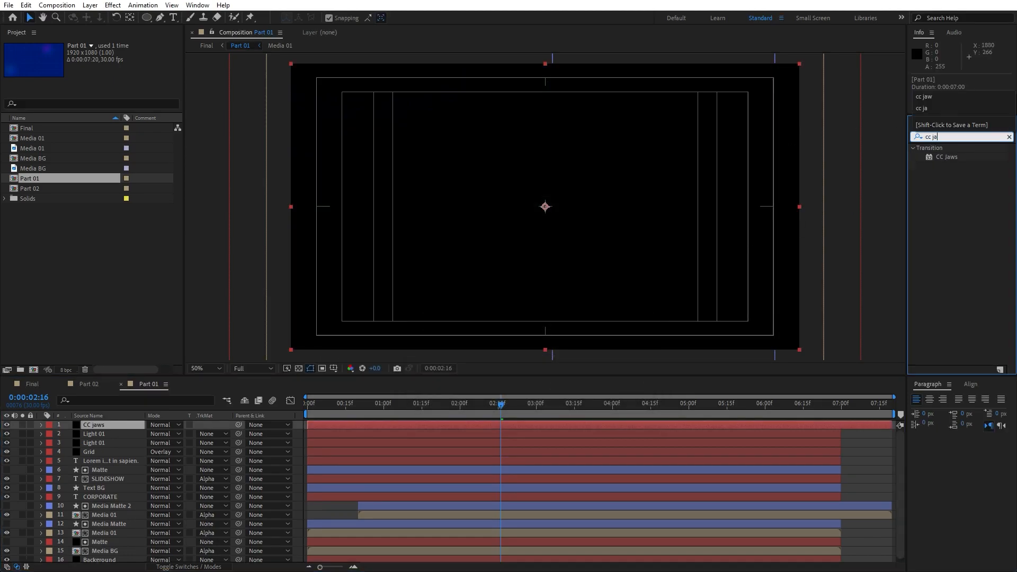
pyautogui.doubleClick(944, 158)
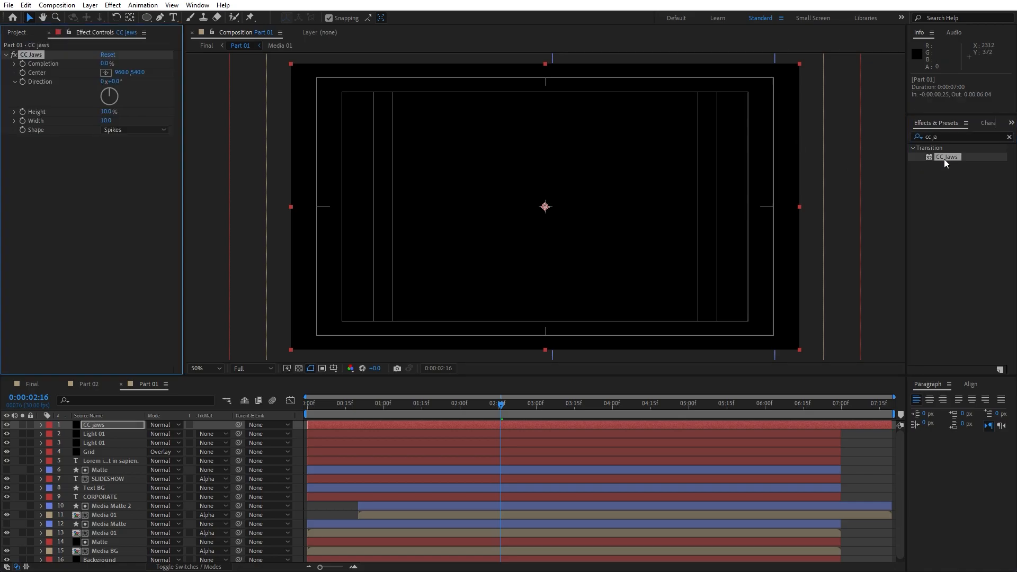
pyautogui.click(106, 63)
pyautogui.press('Return')
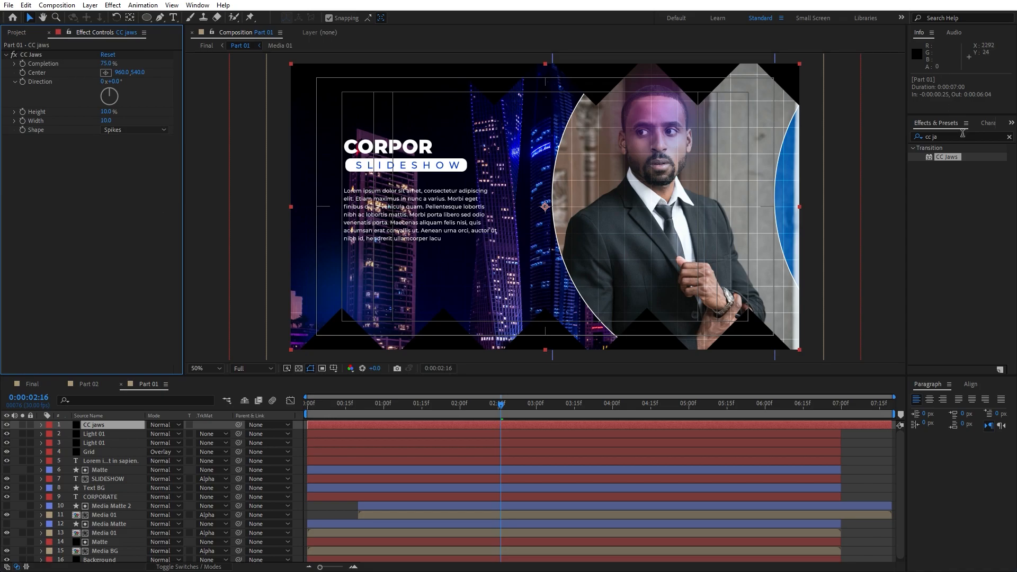
# Apply a Fill effect to the CC jaws layer and set its color to white, FFFFFF
pyautogui.moveTo(957, 136); pyautogui.dragTo(813, 136)
pyautogui.write('fill')
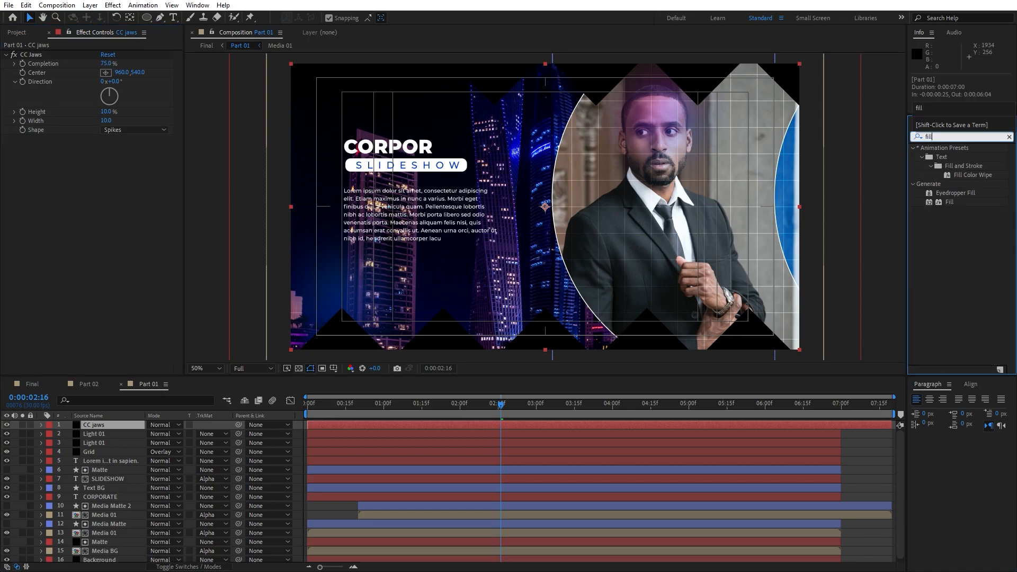
pyautogui.moveTo(935, 203); pyautogui.dragTo(106, 228)
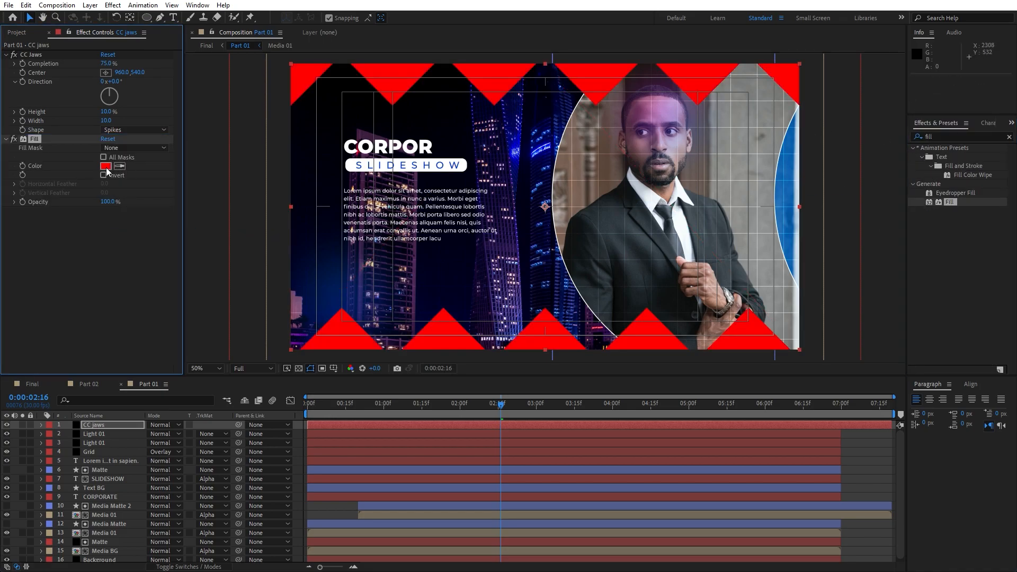
pyautogui.click(106, 166)
pyautogui.click(618, 389)
pyautogui.click(849, 390)
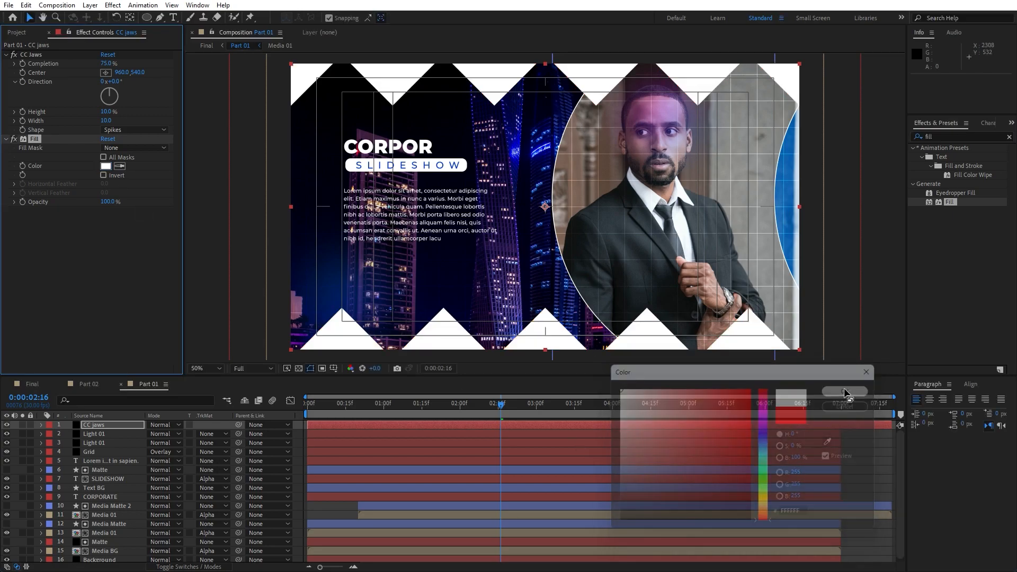
# Set the CC Jaws shape to Waves, with a Direction of 54° and a Width of 19.9
pyautogui.click(133, 130)
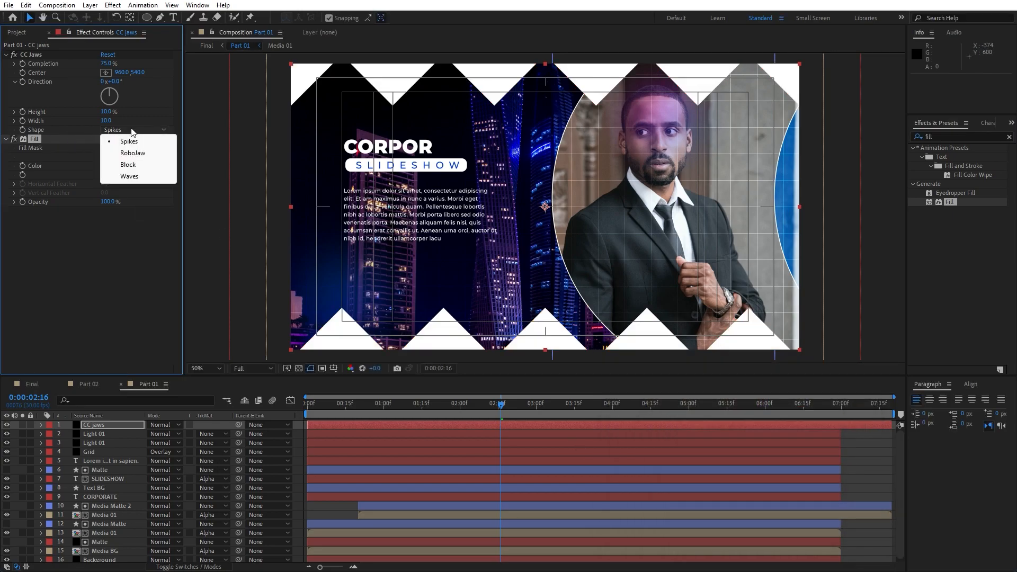
pyautogui.click(139, 176)
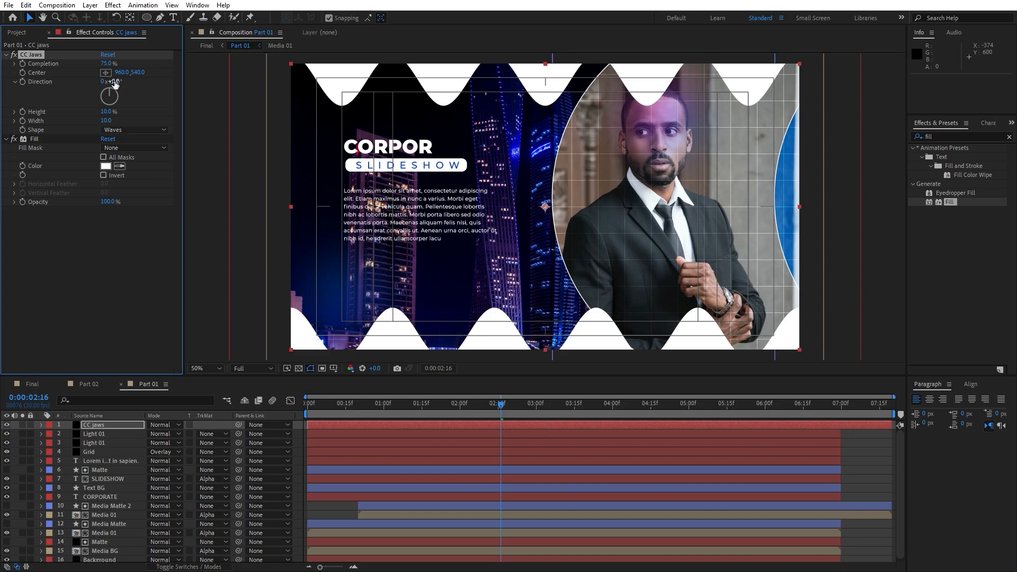
pyautogui.moveTo(111, 92); pyautogui.dragTo(169, 129)
# Animate the CC Jaws Direction from 54° at the start of Part 01 to 68° at 0:00:06:28 and preview it
pyautogui.moveTo(366, 410); pyautogui.dragTo(279, 410)
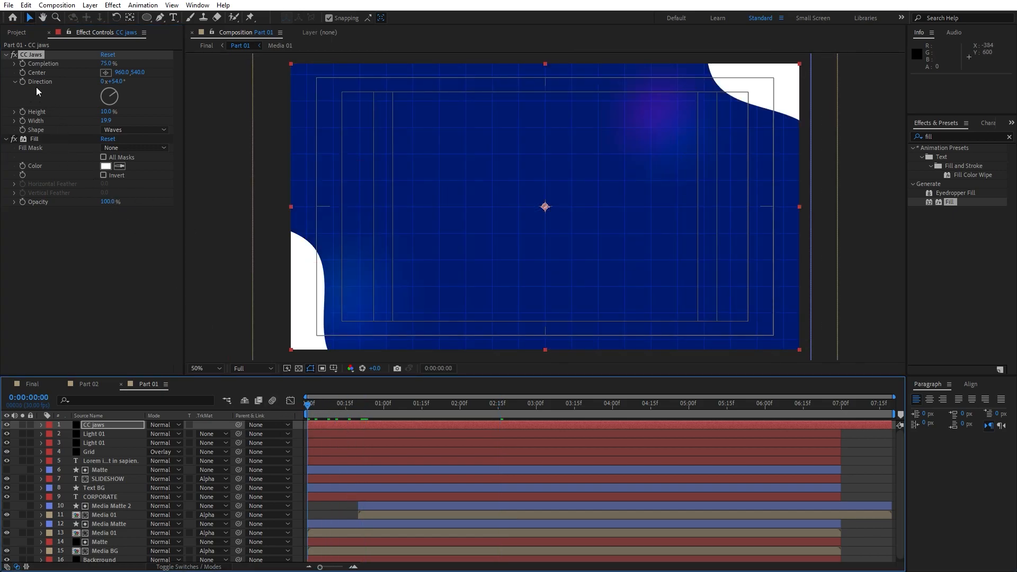
pyautogui.click(22, 82)
pyautogui.click(378, 406)
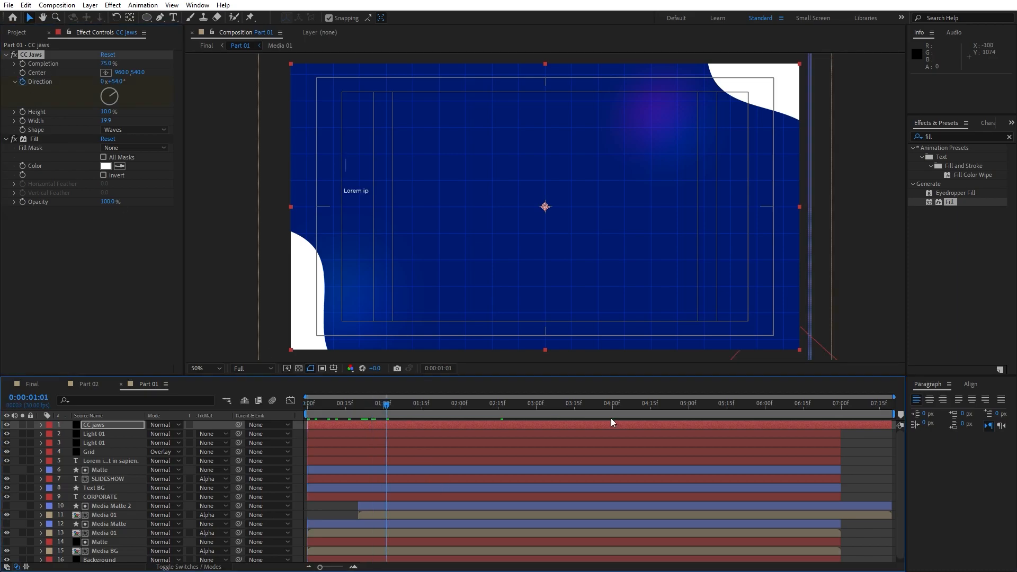
pyautogui.click(804, 406)
pyautogui.press('space')
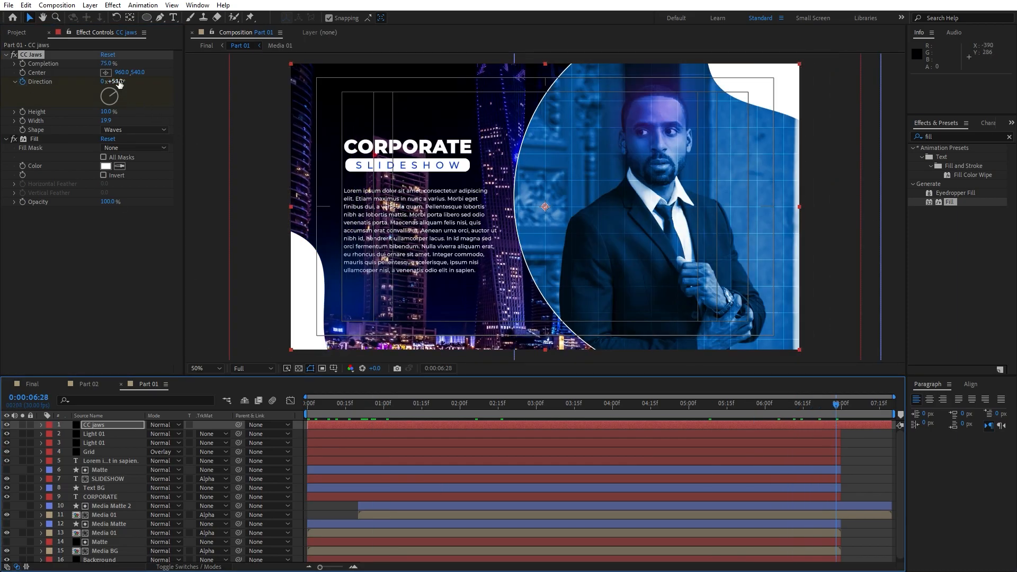
pyautogui.moveTo(120, 84); pyautogui.dragTo(131, 87)
pyautogui.click(115, 287)
pyautogui.press('space')
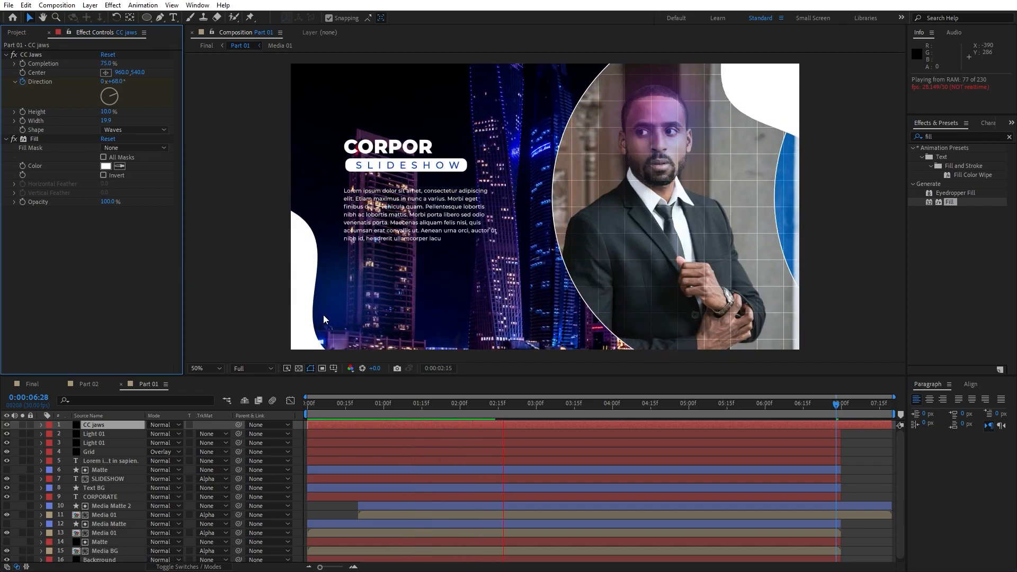
# Duplicate the Media BG's Matte layer, place the copy above CC jaws, set it as that layer's alpha matte, and preview the reveal
pyautogui.click(395, 407)
pyautogui.scroll(-1, 212, 504)
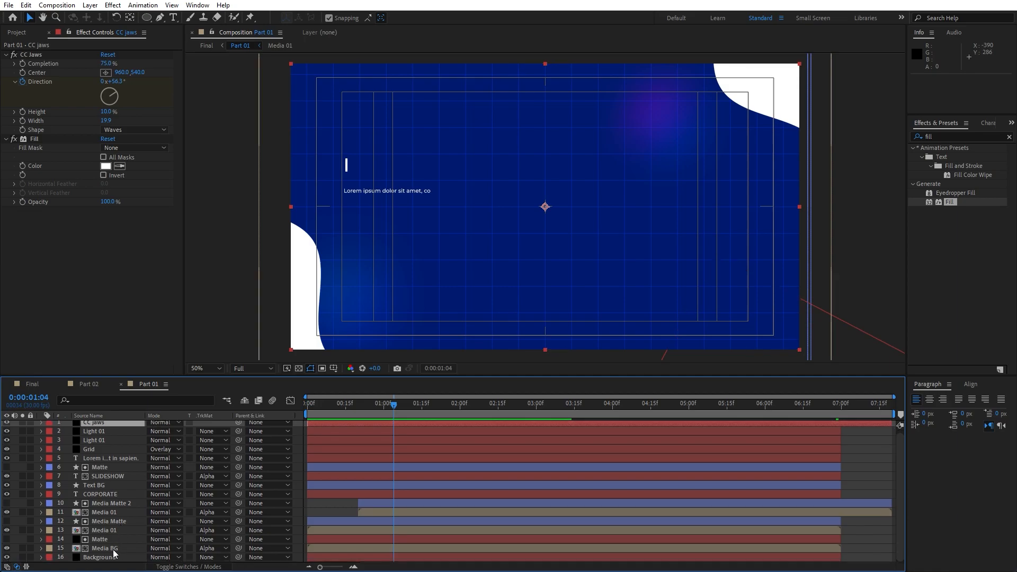
pyautogui.click(105, 540)
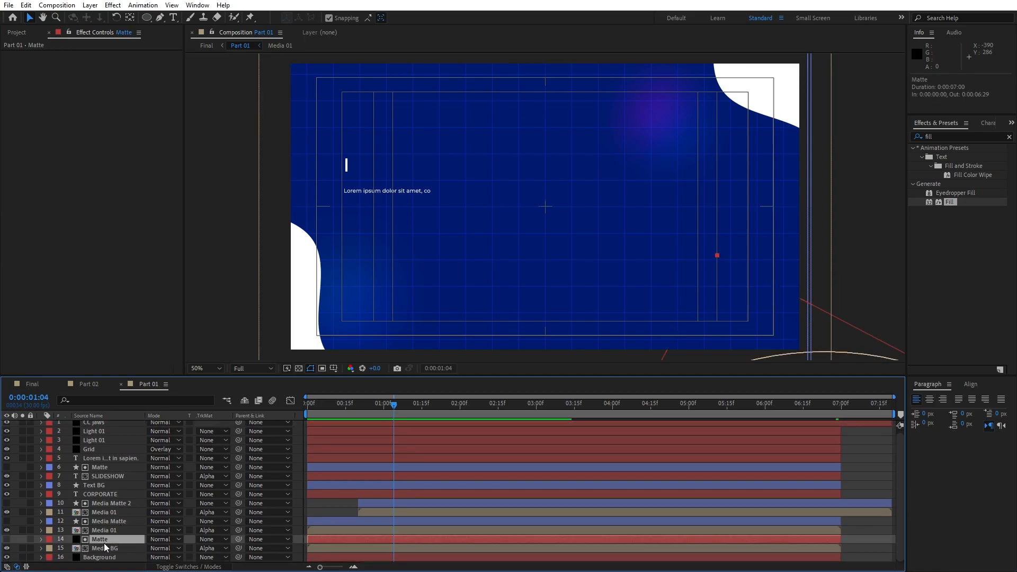
pyautogui.hotkey('ctrl', 'd')
pyautogui.moveTo(97, 540); pyautogui.dragTo(126, 426)
pyautogui.click(110, 437)
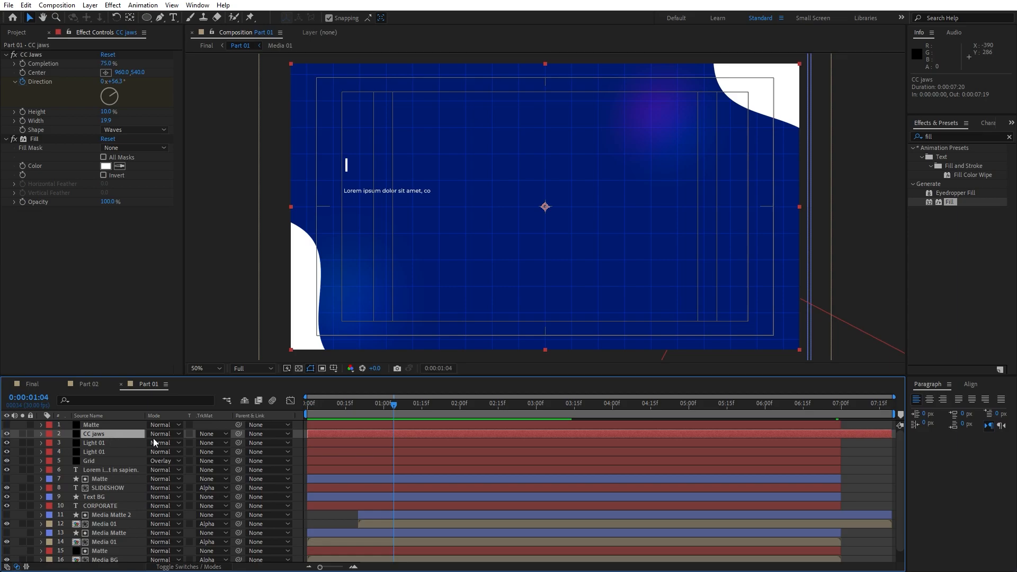
pyautogui.click(213, 434)
pyautogui.click(241, 459)
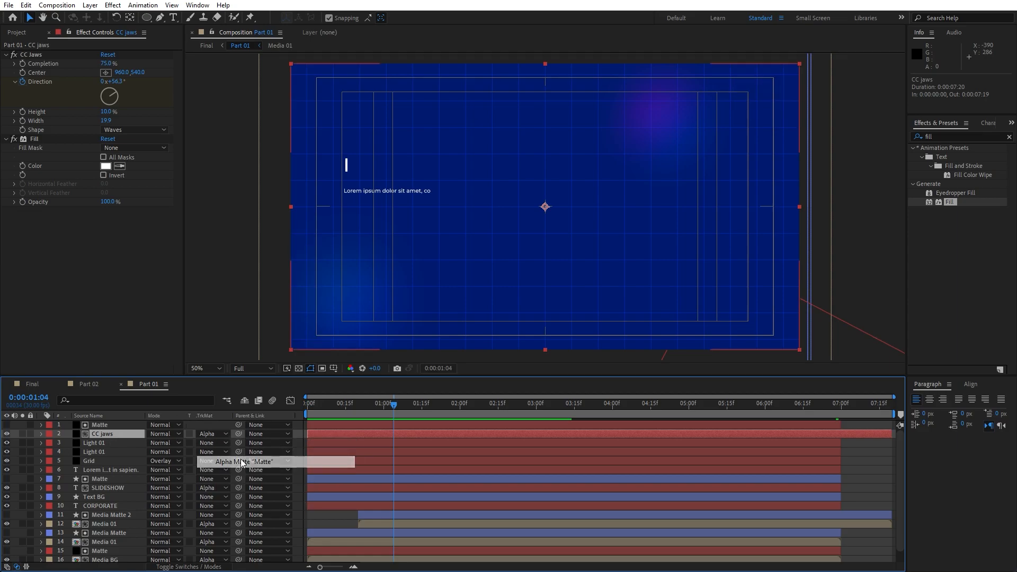
pyautogui.click(106, 426)
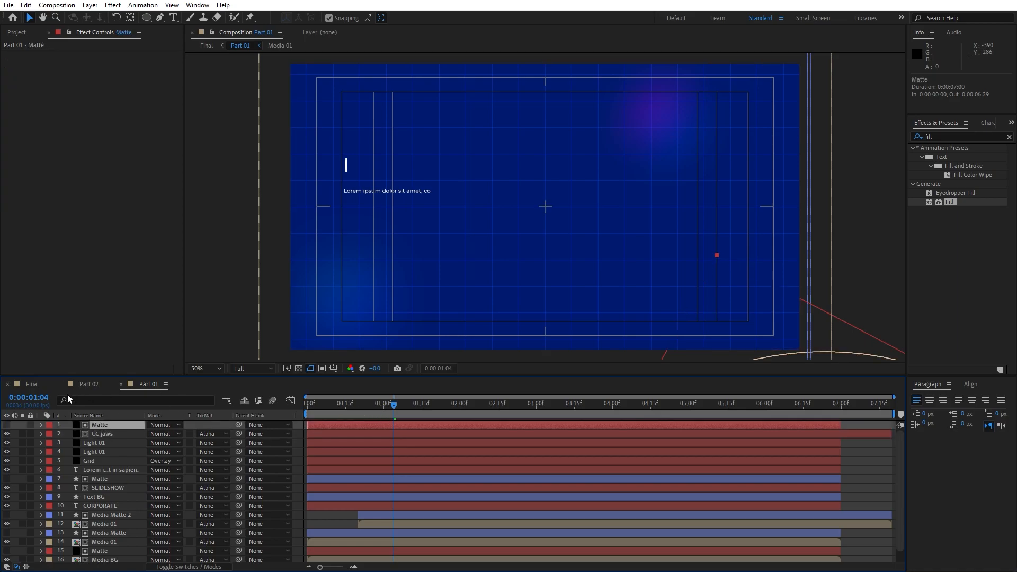
pyautogui.press('space')
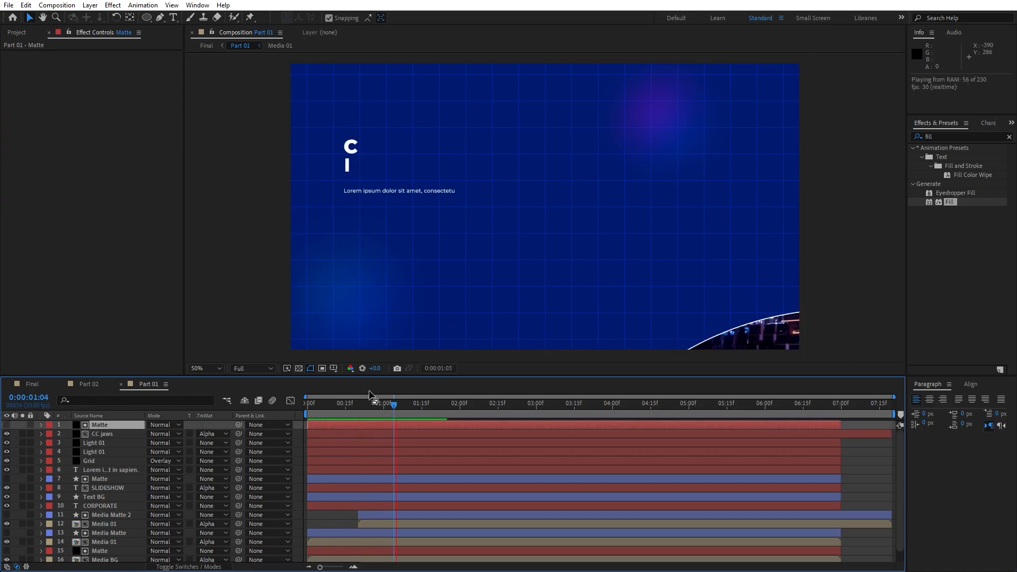
pyautogui.moveTo(398, 406); pyautogui.dragTo(415, 406)
# Copy the CC jaws layer and its Matte from Part 01 and paste both into the Part 02 composition
pyautogui.click(106, 435)
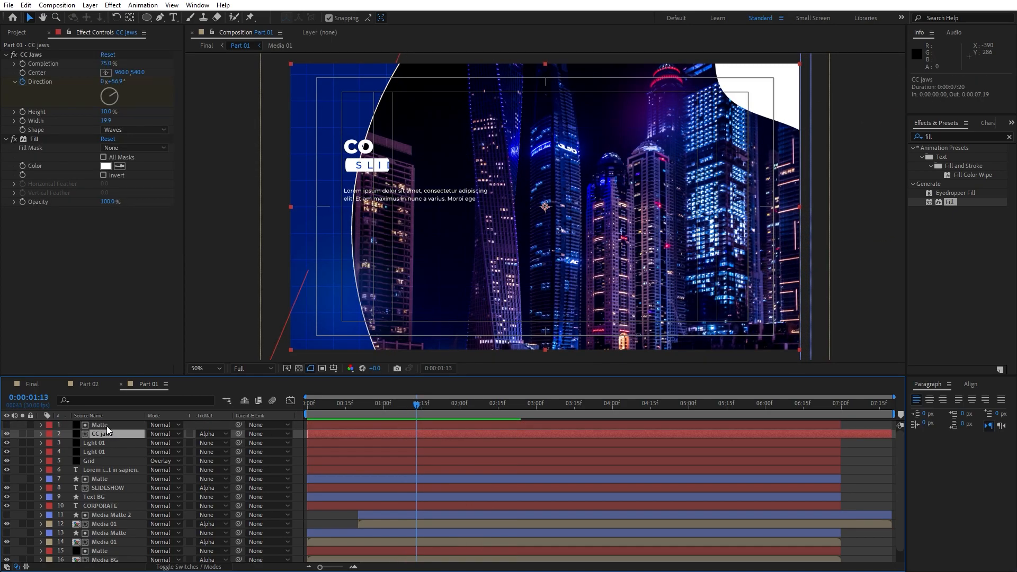
pyautogui.keyDown('shift'); pyautogui.click(107, 426); pyautogui.keyUp('shift')
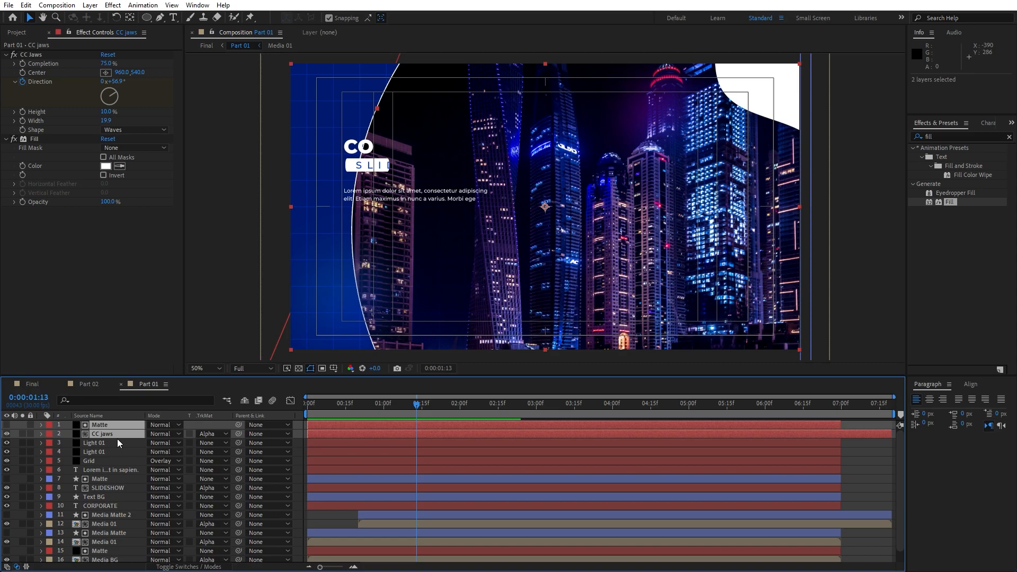
pyautogui.click(91, 385)
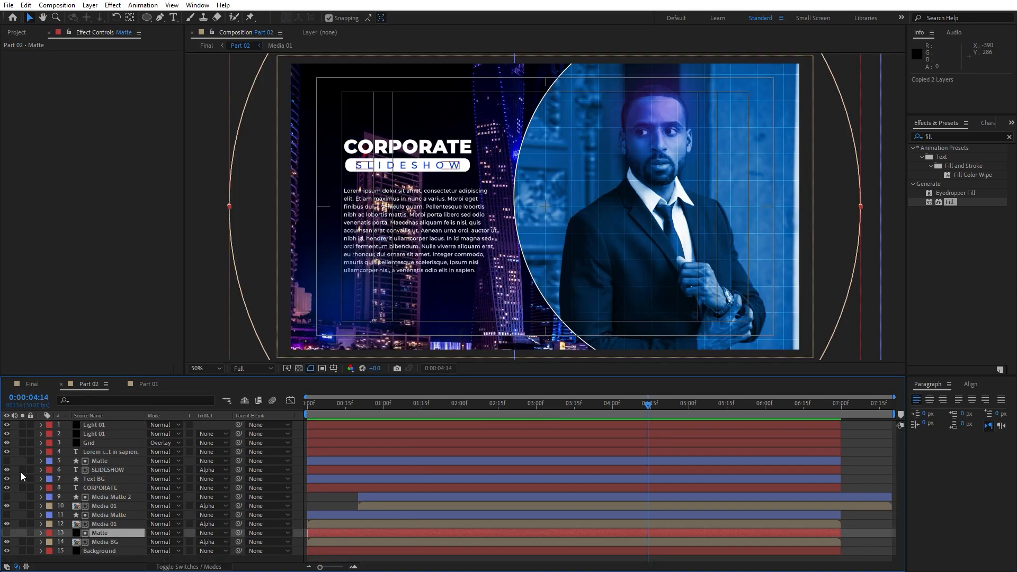
pyautogui.hotkey('ctrl', 'v')
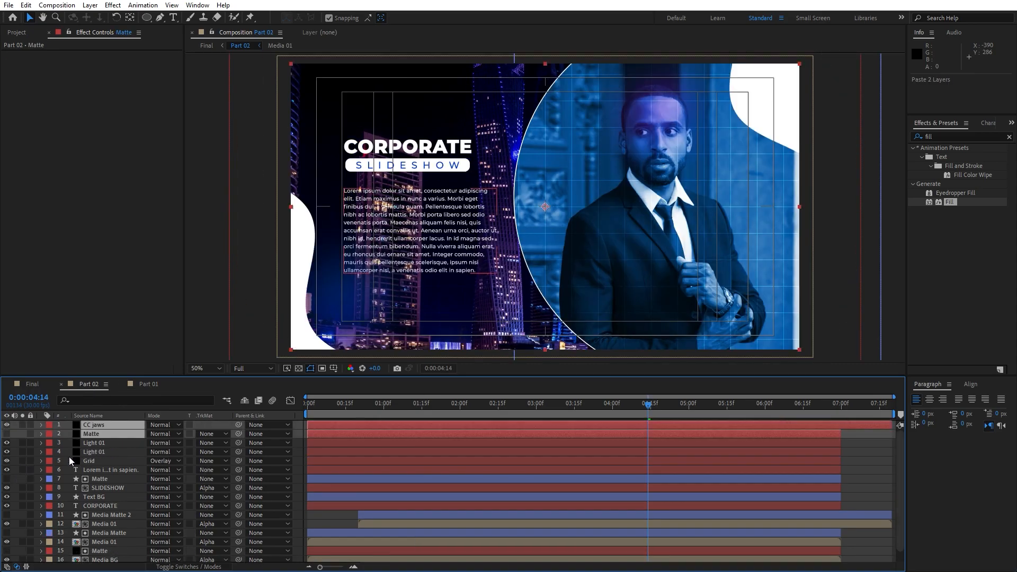
pyautogui.moveTo(318, 408); pyautogui.dragTo(579, 409)
pyautogui.click(115, 444)
pyautogui.click(105, 433)
pyautogui.click(100, 425)
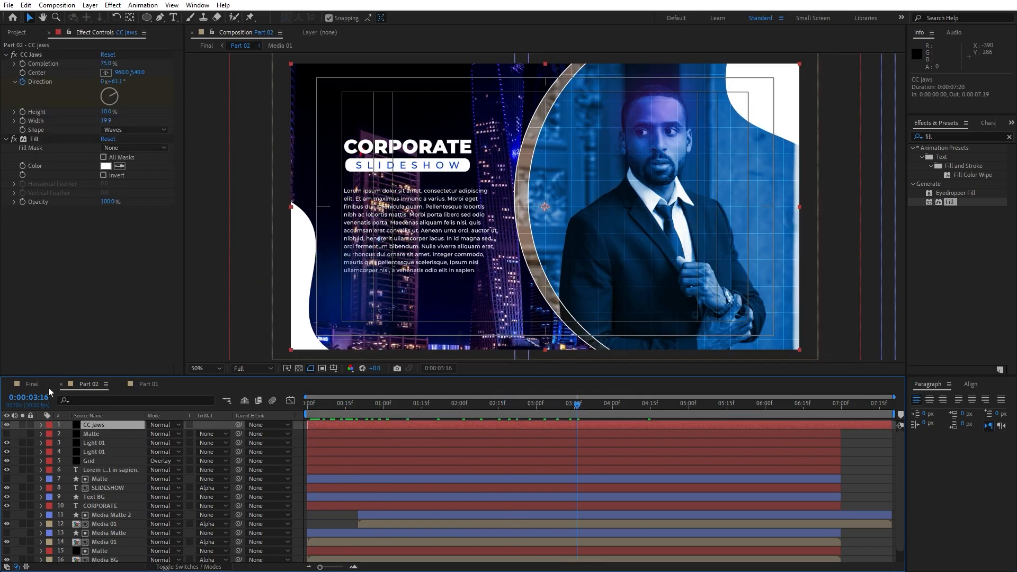
# Scrub through the Final composition to review the wavy white corner shapes across the Part 01 to Part 02 transition
pyautogui.click(39, 385)
pyautogui.moveTo(382, 413); pyautogui.dragTo(415, 422)
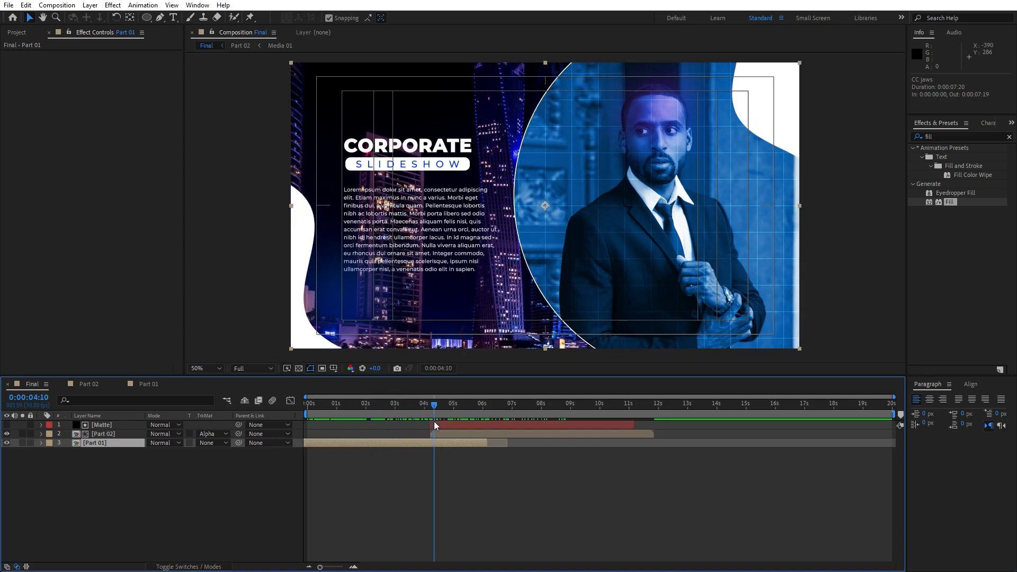
pyautogui.moveTo(436, 406)
pyautogui.mouseDown()
pyautogui.moveTo(396, 409)
pyautogui.moveTo(448, 412)
pyautogui.mouseUp()
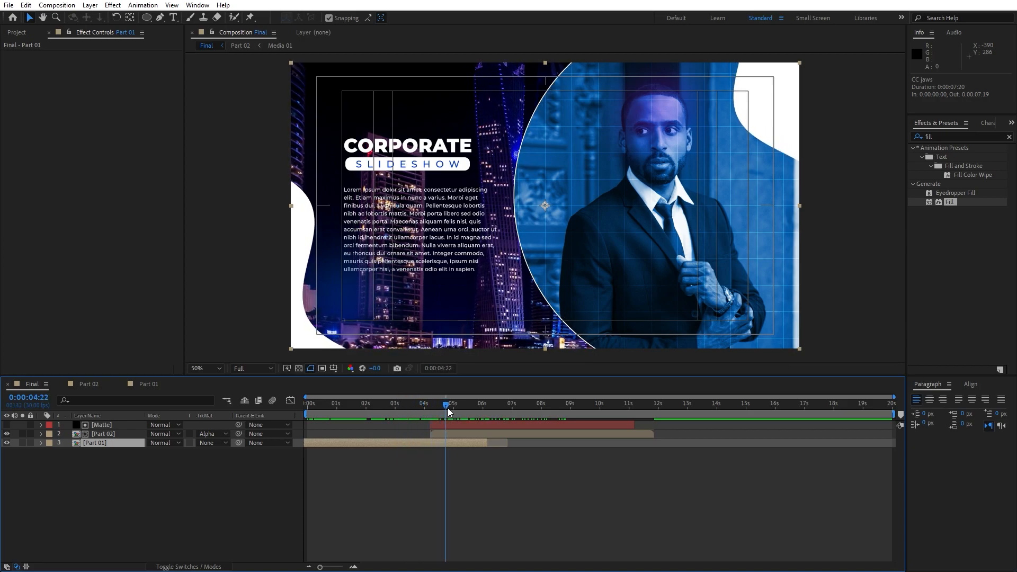
pyautogui.moveTo(461, 412); pyautogui.dragTo(497, 406)
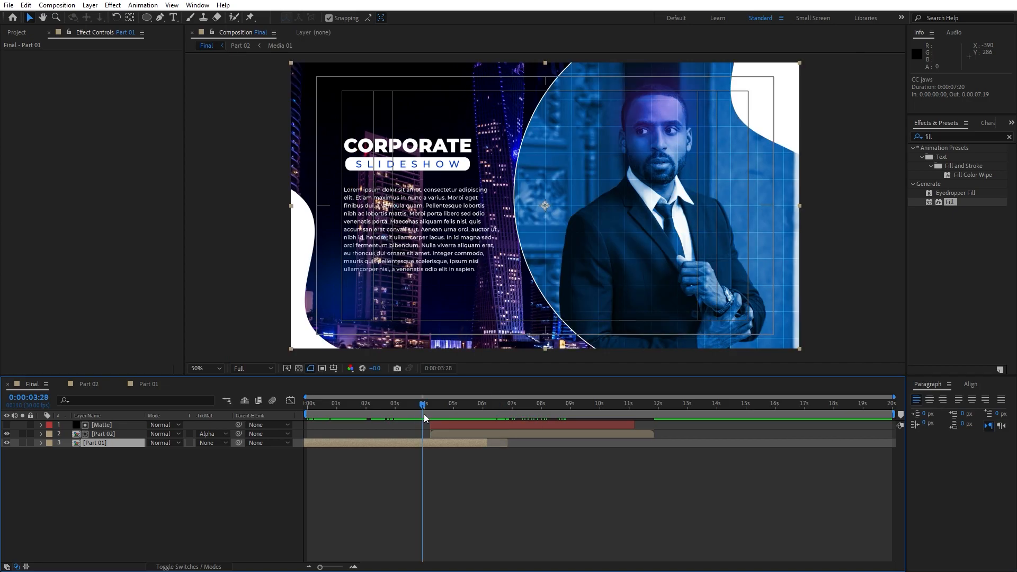
pyautogui.moveTo(424, 405); pyautogui.dragTo(497, 406)
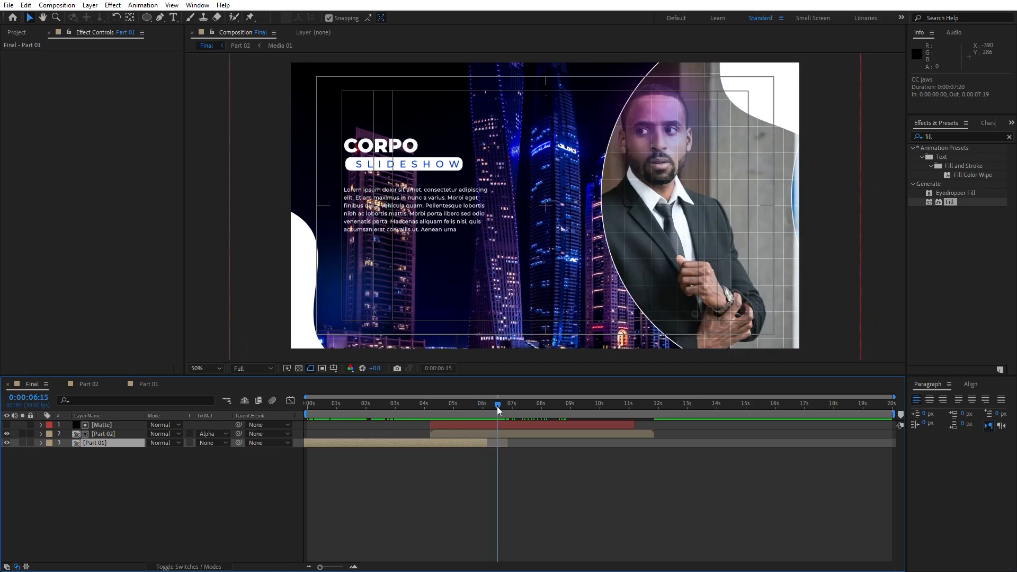